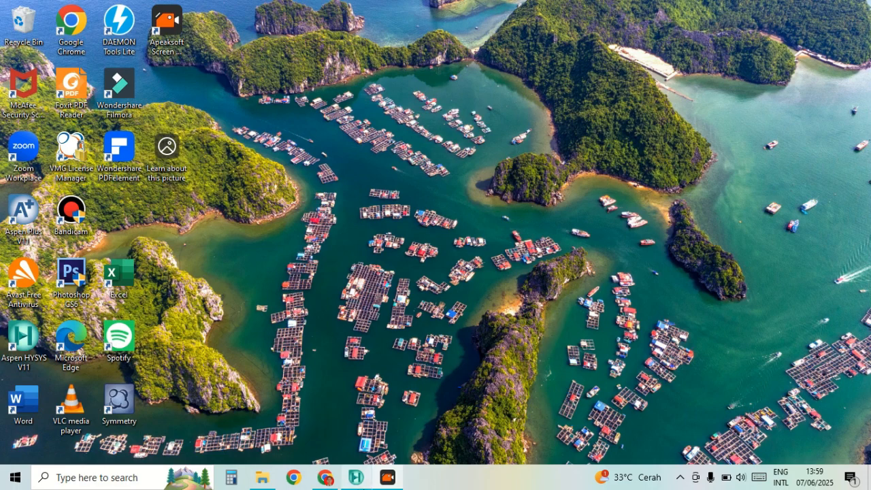
Switch to Aspen HYSYS and create a new component list.
{"action": "left_click", "coordinate": [355, 482]}
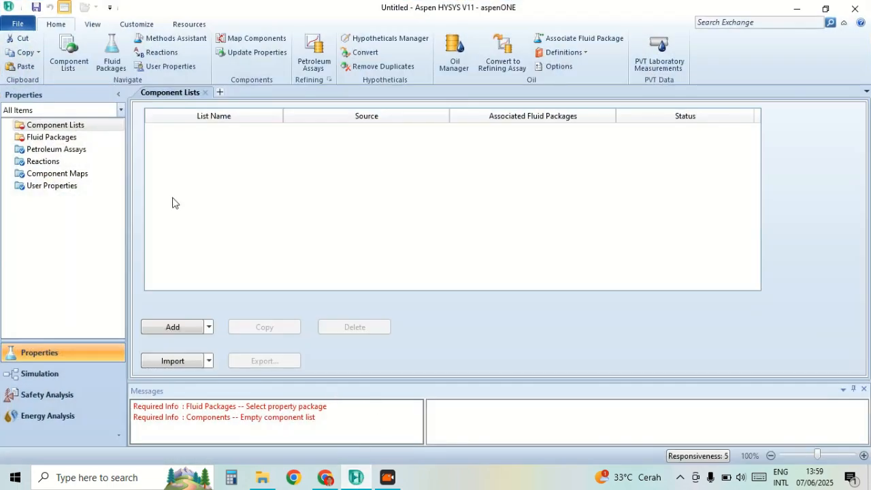
{"action": "left_click", "coordinate": [199, 335]}
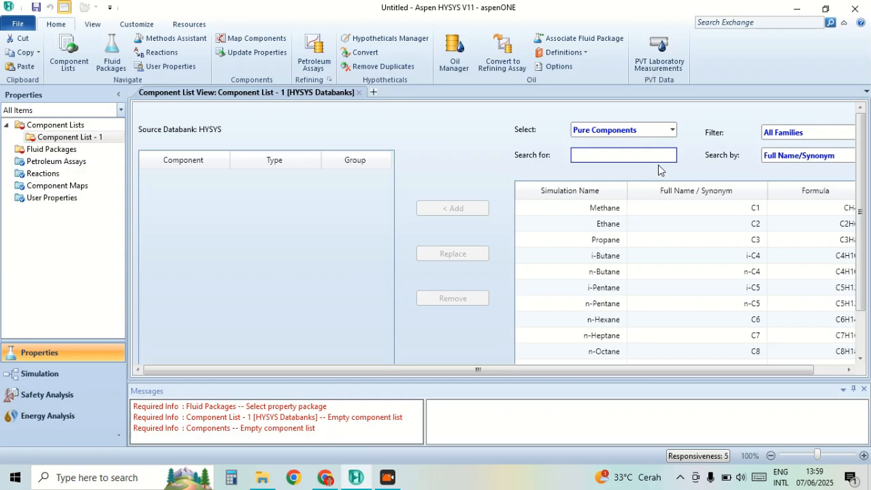
{"action": "type", "text": "mthenaol"}
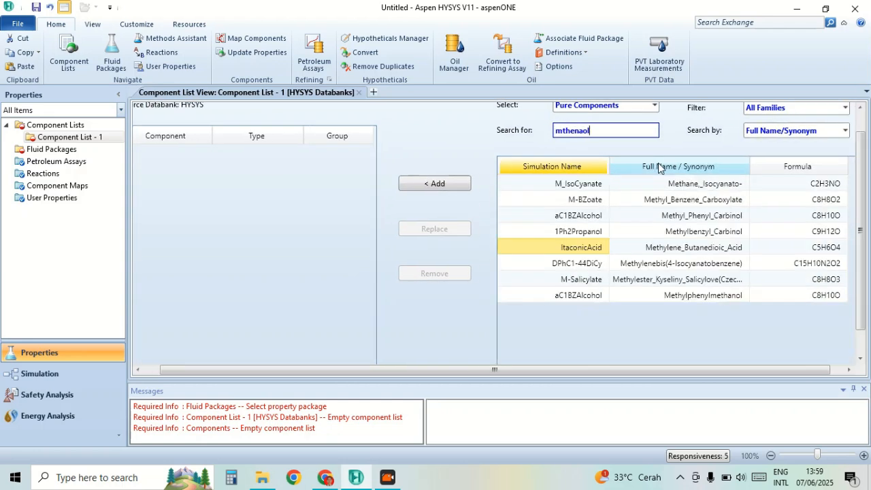
{"action": "left_click", "coordinate": [845, 130]}
{"action": "left_click", "coordinate": [821, 149]}
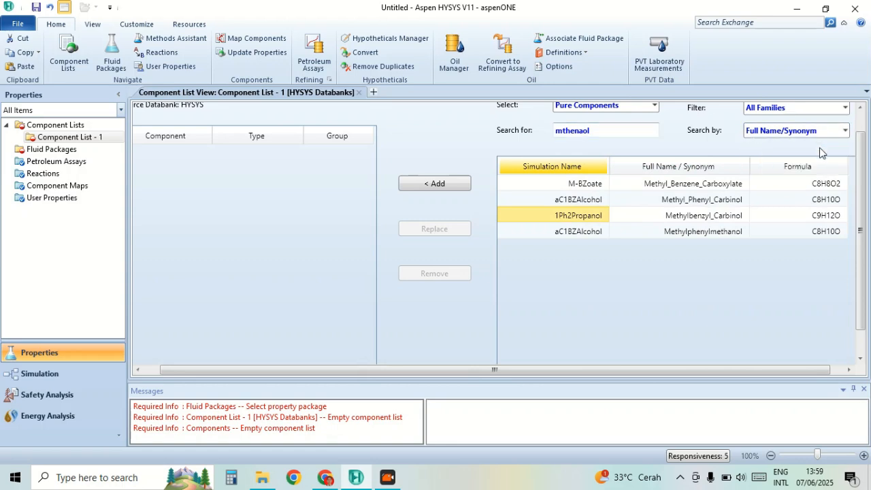
{"action": "left_click", "coordinate": [844, 129]}
{"action": "left_click", "coordinate": [825, 148]}
{"action": "left_click", "coordinate": [606, 130]}
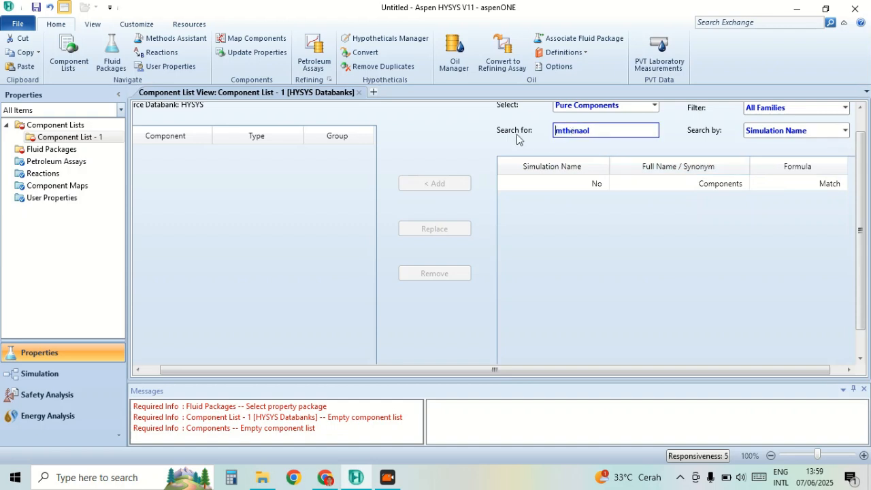
{"action": "left_click", "coordinate": [844, 129]}
{"action": "left_click", "coordinate": [829, 159]}
{"action": "left_click", "coordinate": [846, 134]}
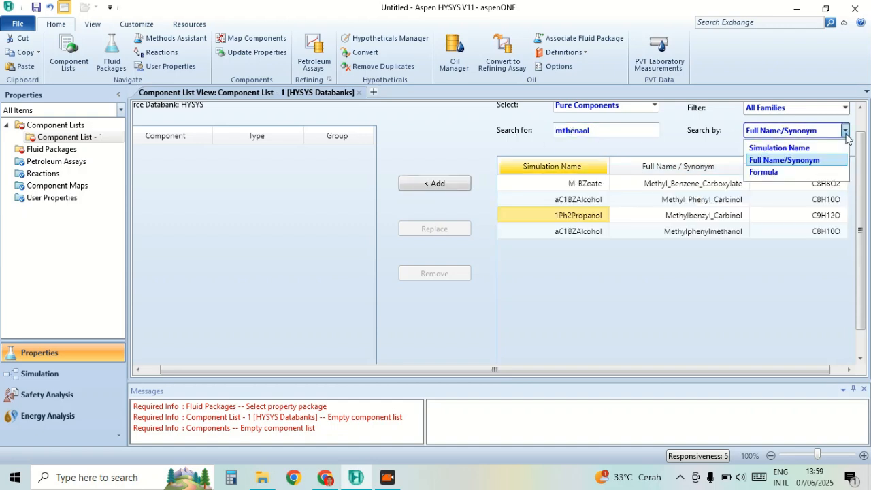
{"action": "left_click", "coordinate": [824, 160]}
Search the pure components by full name for "methanol" and add Methanol to the component list.
{"action": "left_click", "coordinate": [608, 131]}
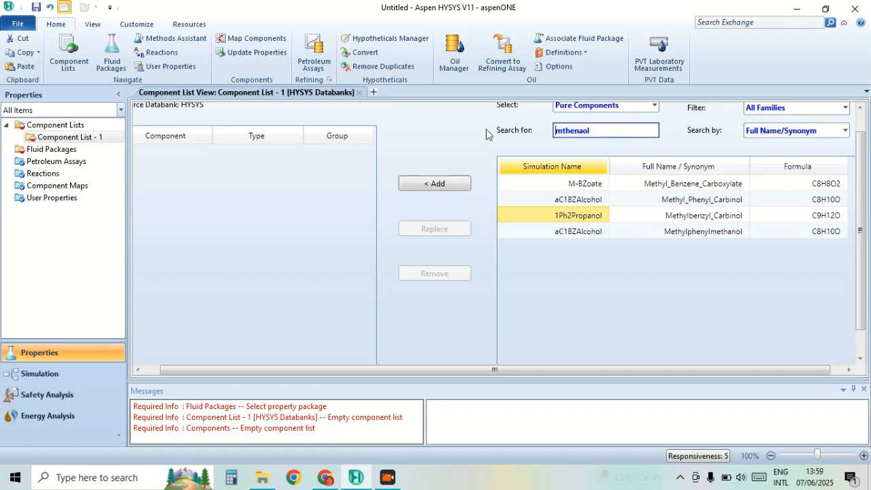
{"action": "left_click_drag", "start_coordinate": [620, 135], "coordinate": [511, 135]}
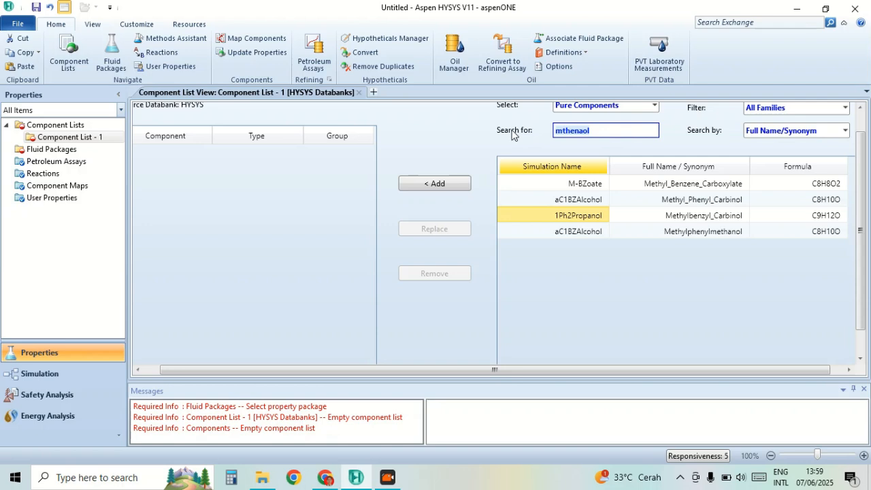
{"action": "type", "text": "methanol"}
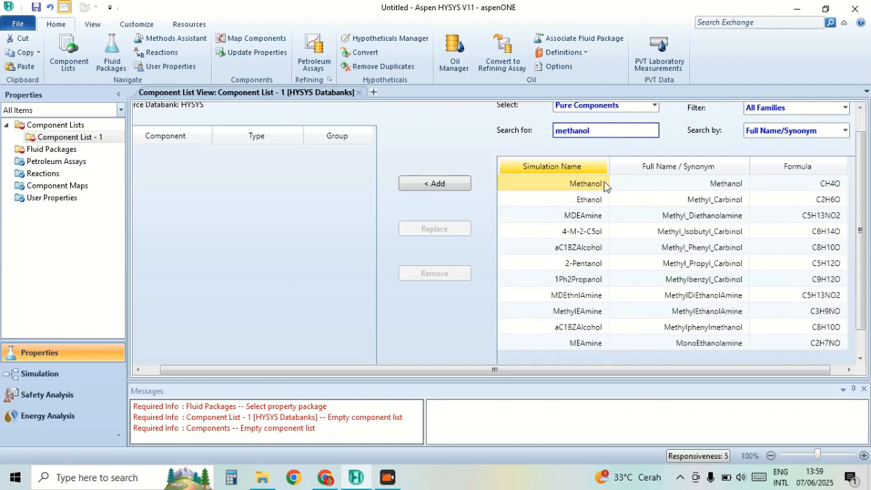
{"action": "left_click", "coordinate": [448, 189]}
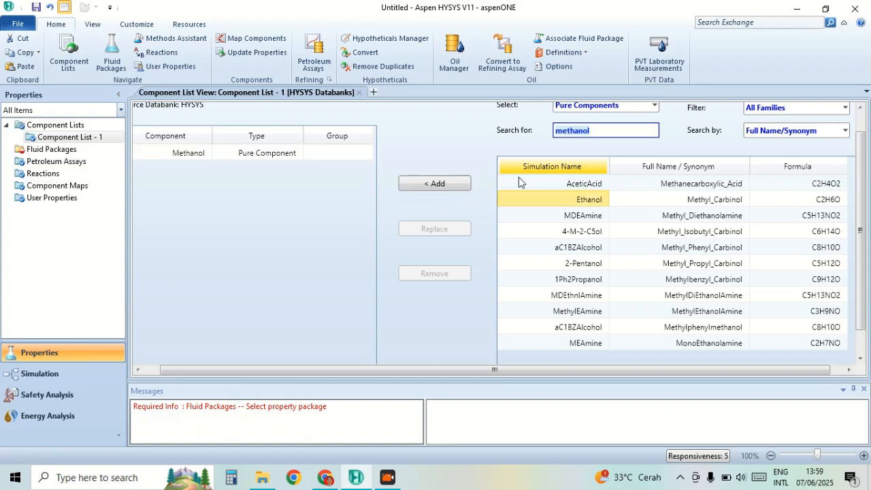
Search the pure components by full name for "dme" and look through the matches for dimethyl ether.
{"action": "type", "text": "dme"}
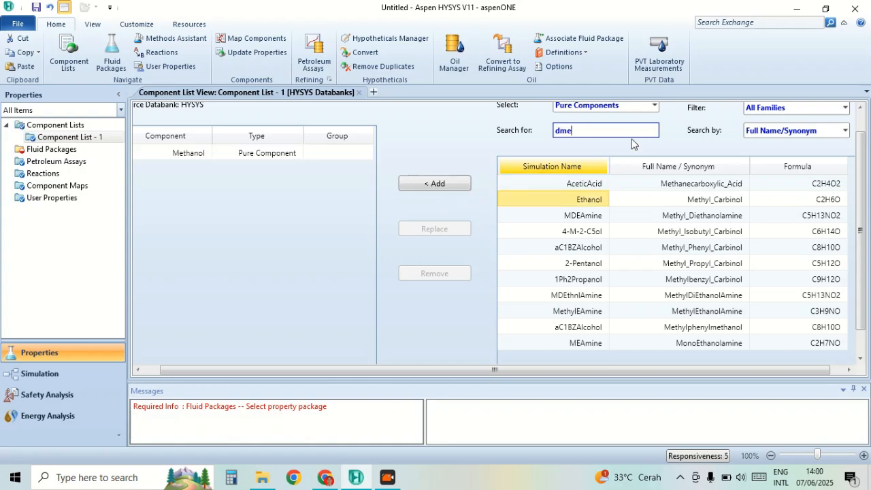
{"action": "scroll", "coordinate": [639, 272], "scroll_direction": "down", "scroll_amount": 1}
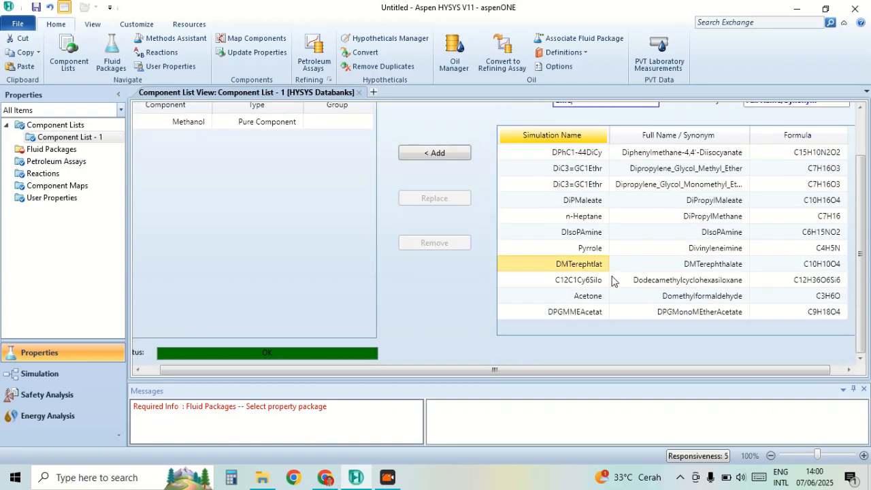
{"action": "scroll", "coordinate": [611, 279], "scroll_direction": "up", "scroll_amount": 4}
{"action": "scroll", "coordinate": [611, 279], "scroll_direction": "up", "scroll_amount": 5}
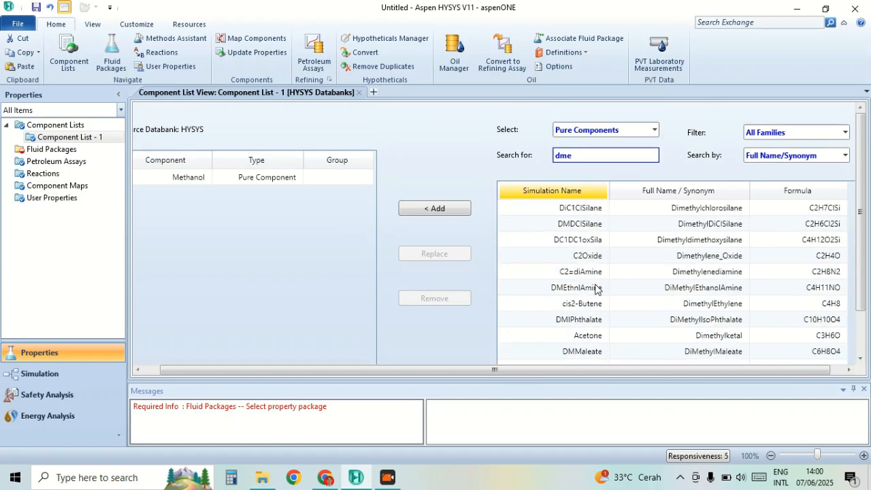
{"action": "scroll", "coordinate": [598, 305], "scroll_direction": "up", "scroll_amount": 4}
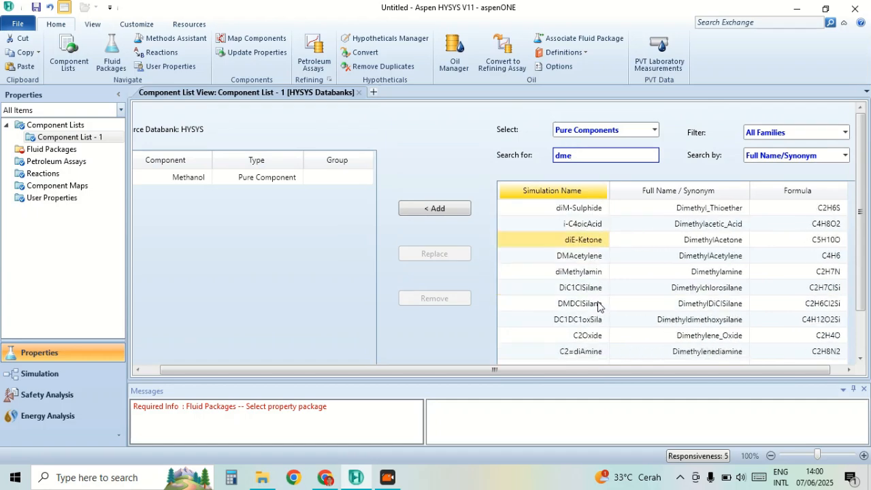
{"action": "scroll", "coordinate": [598, 305], "scroll_direction": "up", "scroll_amount": 2}
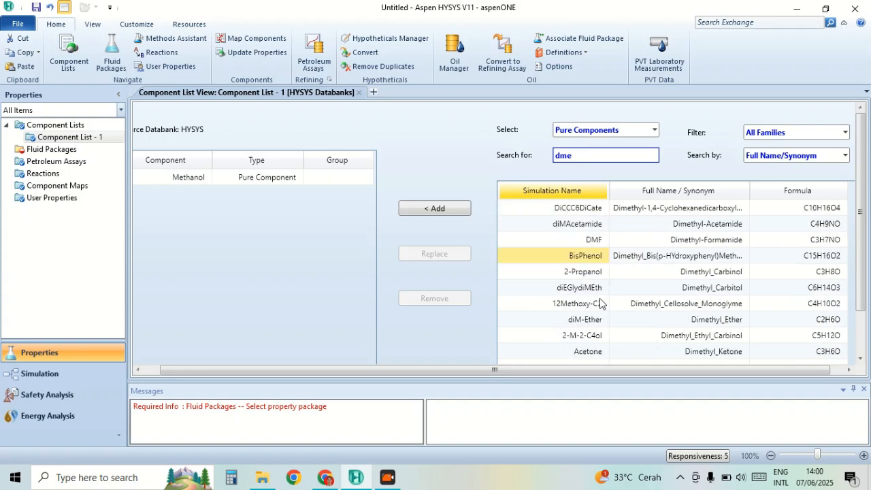
{"action": "scroll", "coordinate": [599, 303], "scroll_direction": "up", "scroll_amount": 3}
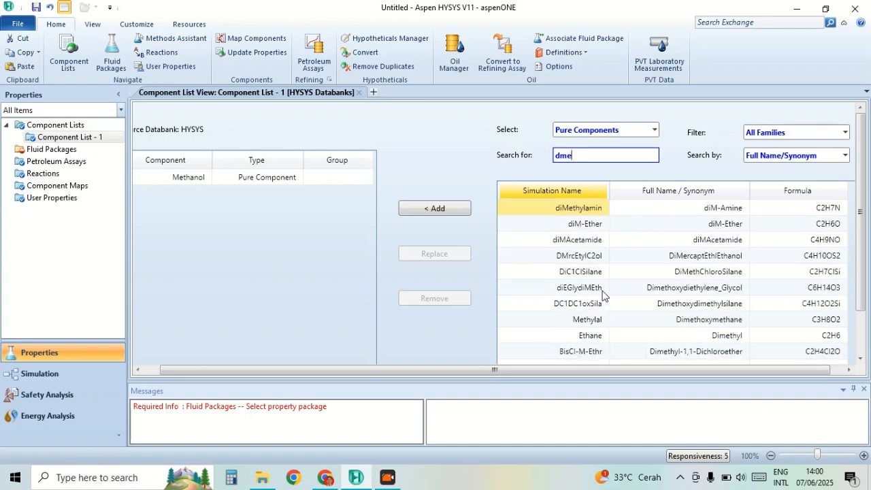
{"action": "scroll", "coordinate": [602, 294], "scroll_direction": "up", "scroll_amount": 1}
{"action": "scroll", "coordinate": [605, 293], "scroll_direction": "up", "scroll_amount": 1}
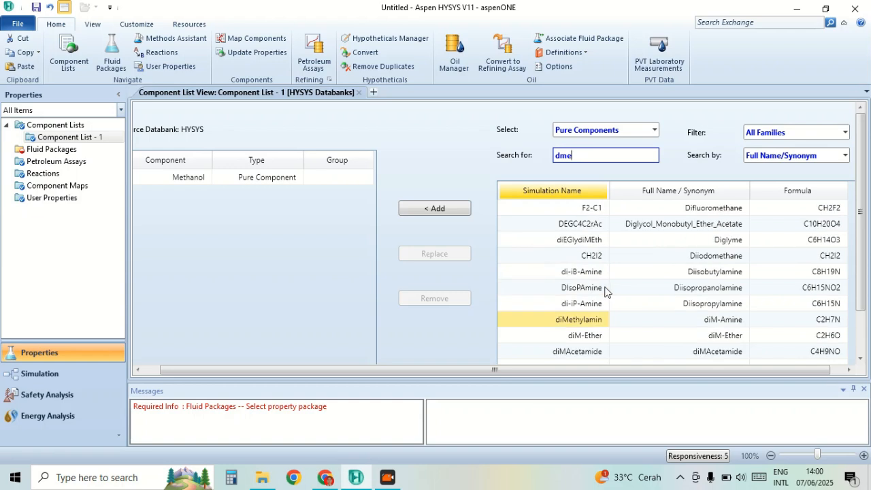
Search the pure components by formula for C2H6O and add diM-Ether to the component list.
{"action": "left_click", "coordinate": [844, 155]}
{"action": "left_click", "coordinate": [827, 199]}
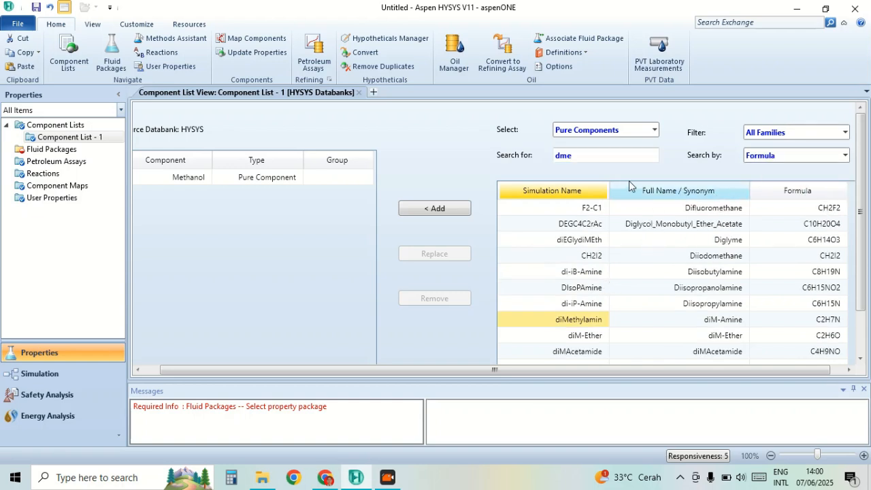
{"action": "left_click", "coordinate": [597, 158]}
{"action": "left_click", "coordinate": [585, 154]}
{"action": "key", "text": "BackSpace"}
{"action": "key", "text": "BackSpace"}
{"action": "key", "text": "BackSpace"}
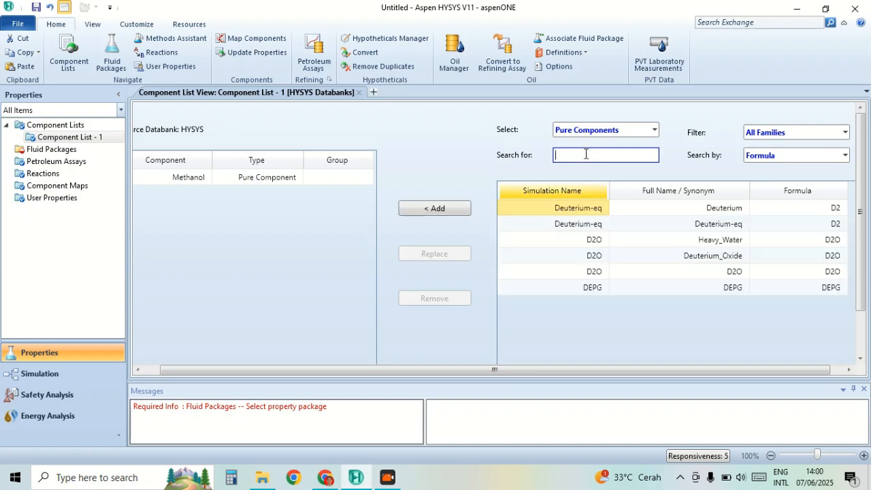
{"action": "type", "text": "C2"}
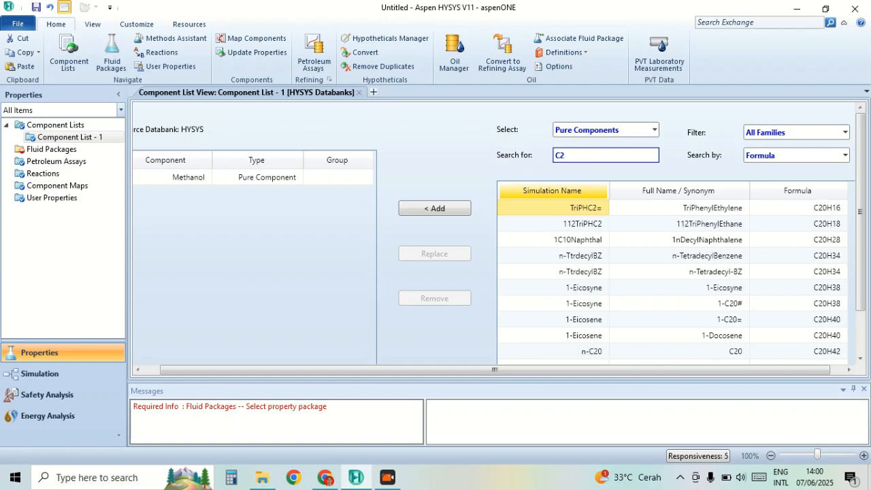
{"action": "type", "text": "H6O"}
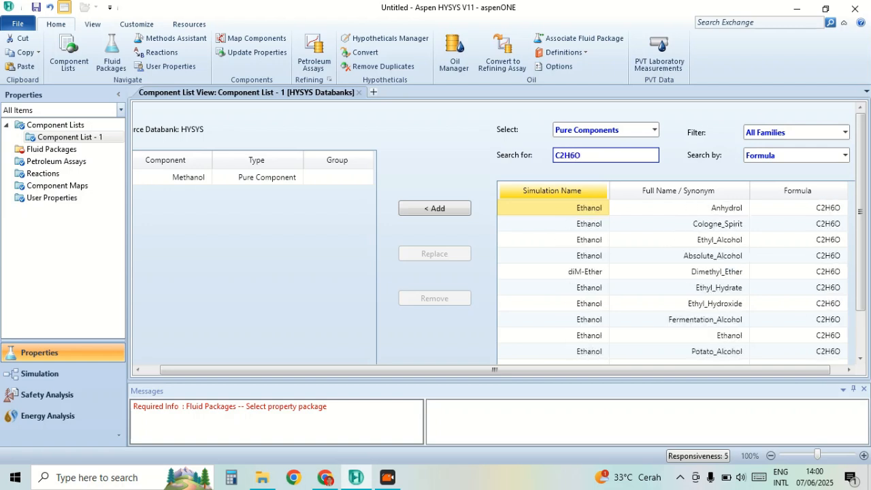
{"action": "left_click", "coordinate": [594, 274]}
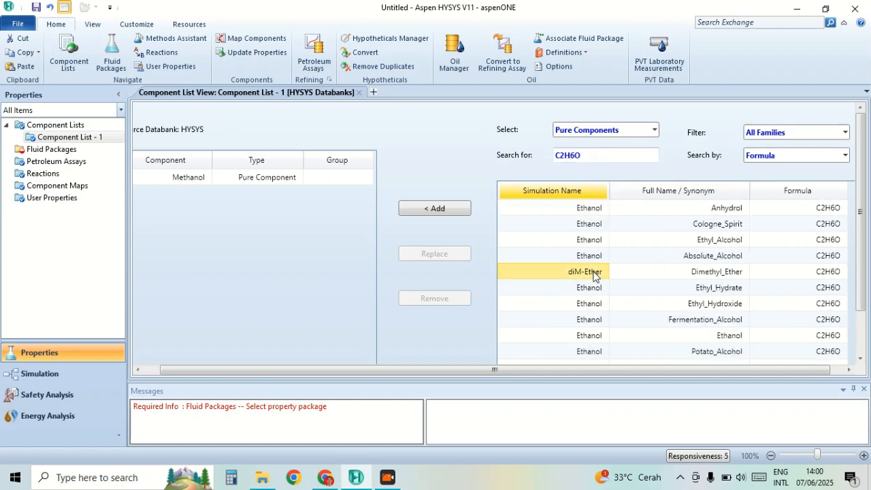
{"action": "left_click", "coordinate": [456, 210]}
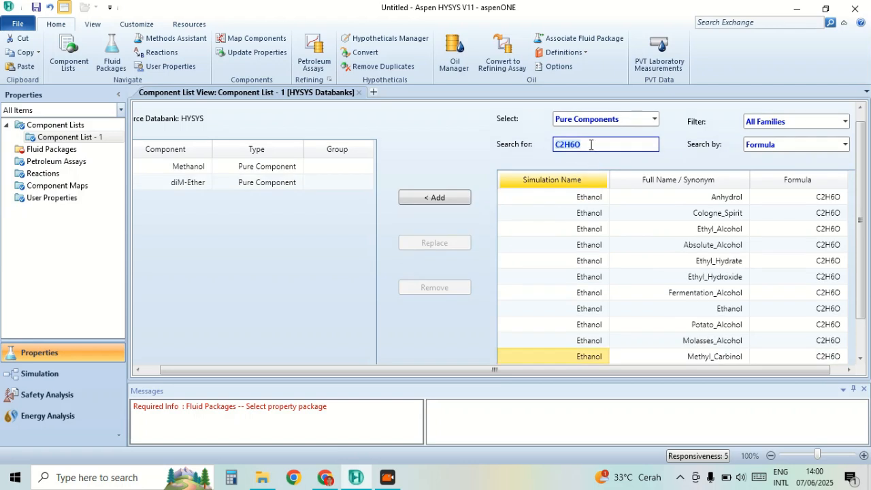
Search by formula for "h2o" and add water (H2O) to the component list.
{"action": "type", "text": "h2o"}
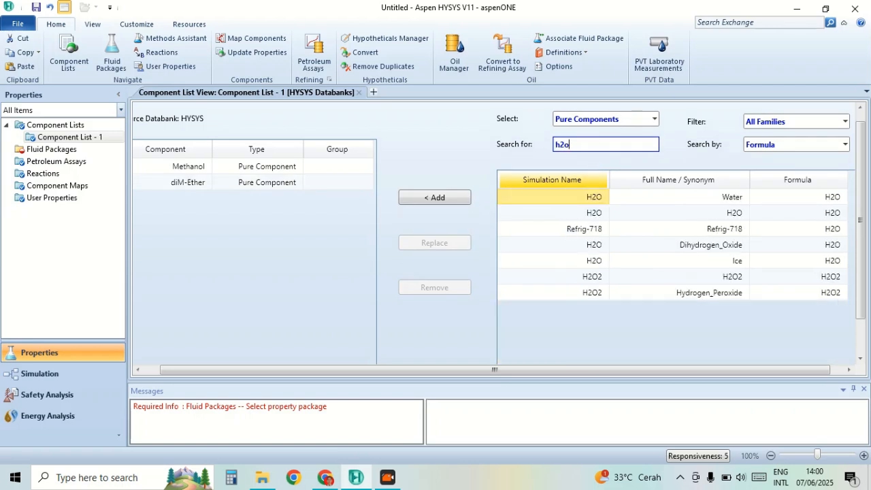
{"action": "left_click", "coordinate": [455, 207]}
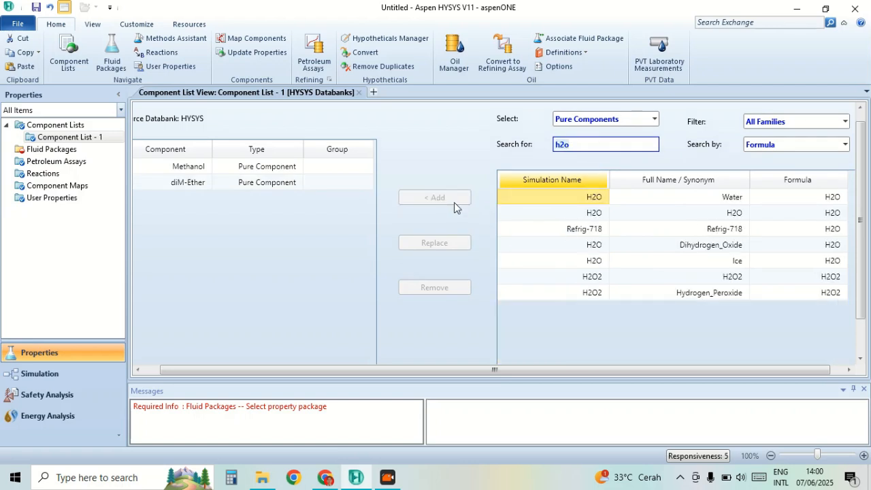
Create a fluid package for the component list and assign it the Wilson property package.
{"action": "left_click", "coordinate": [52, 151]}
{"action": "left_click", "coordinate": [194, 338]}
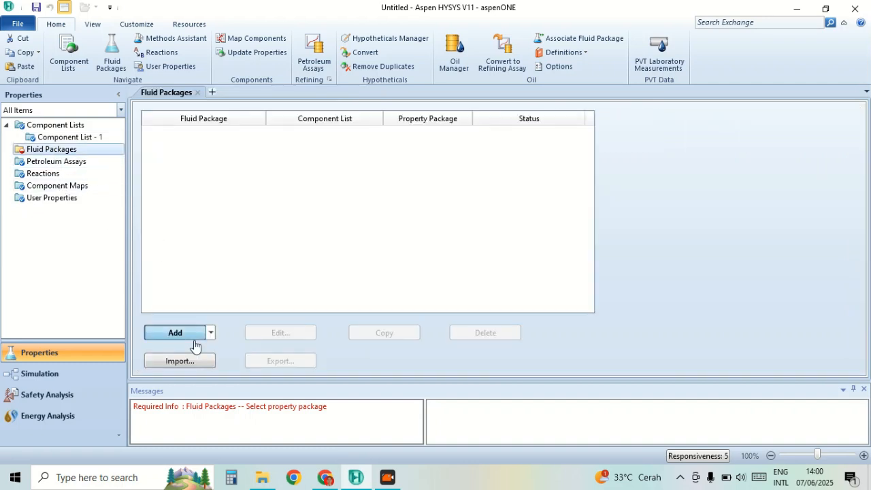
{"action": "scroll", "coordinate": [219, 266], "scroll_direction": "down", "scroll_amount": 4}
{"action": "scroll", "coordinate": [219, 266], "scroll_direction": "down", "scroll_amount": 4}
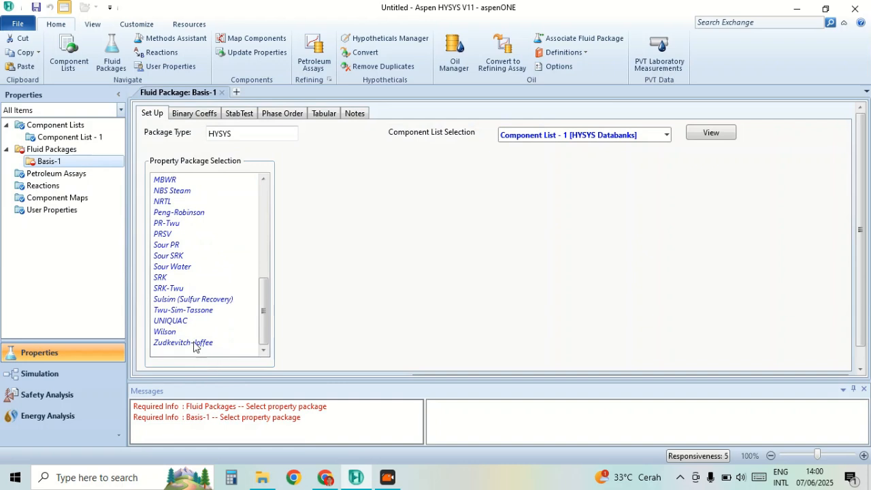
{"action": "left_click", "coordinate": [173, 334]}
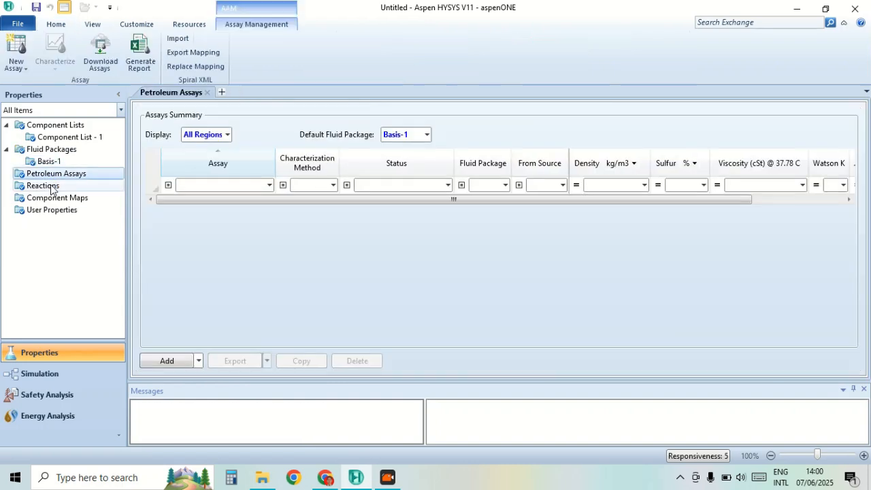
Create a new reaction set and add a Kinetic reaction from the Hysys reactant source to it.
{"action": "double_click", "coordinate": [46, 185]}
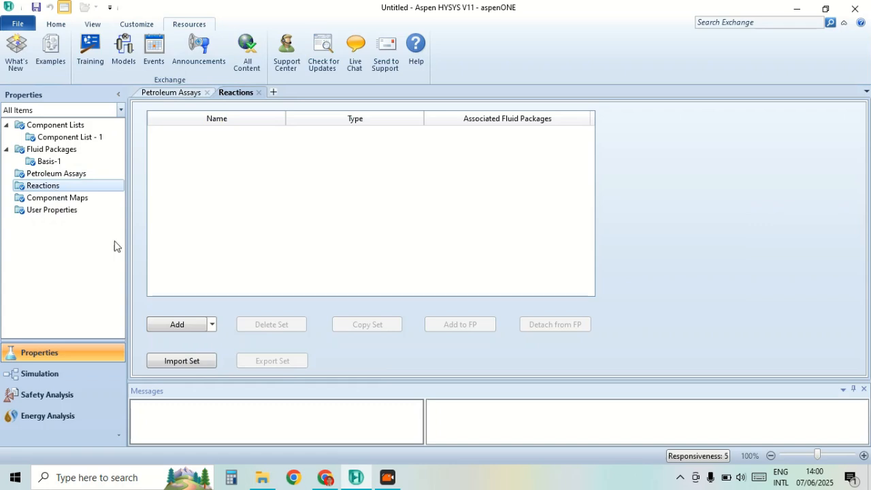
{"action": "left_click", "coordinate": [194, 327]}
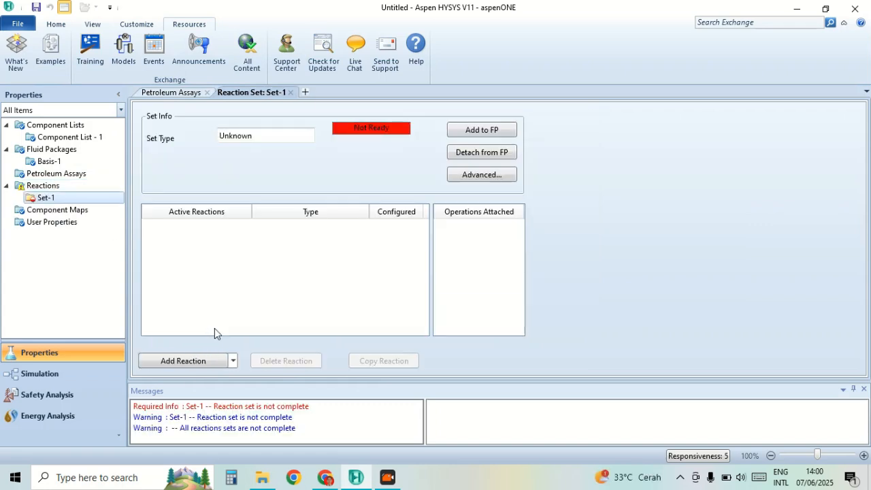
{"action": "left_click", "coordinate": [218, 367]}
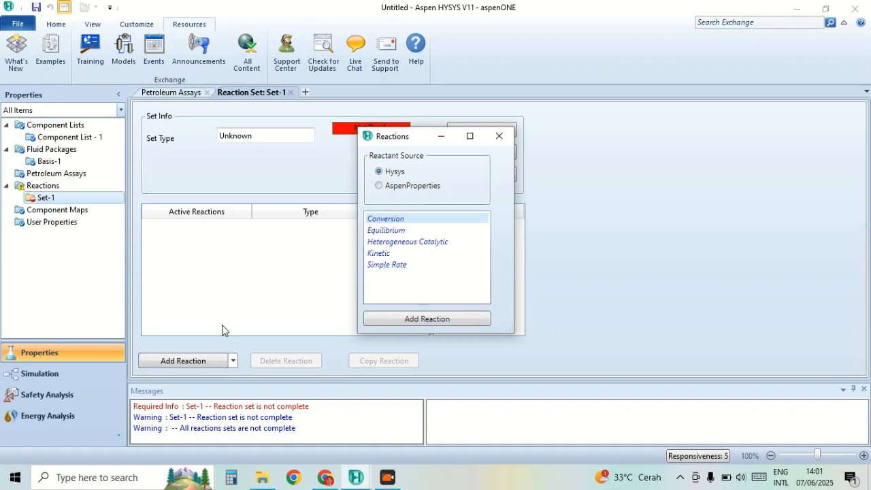
{"action": "left_click", "coordinate": [393, 253]}
{"action": "left_click", "coordinate": [448, 319]}
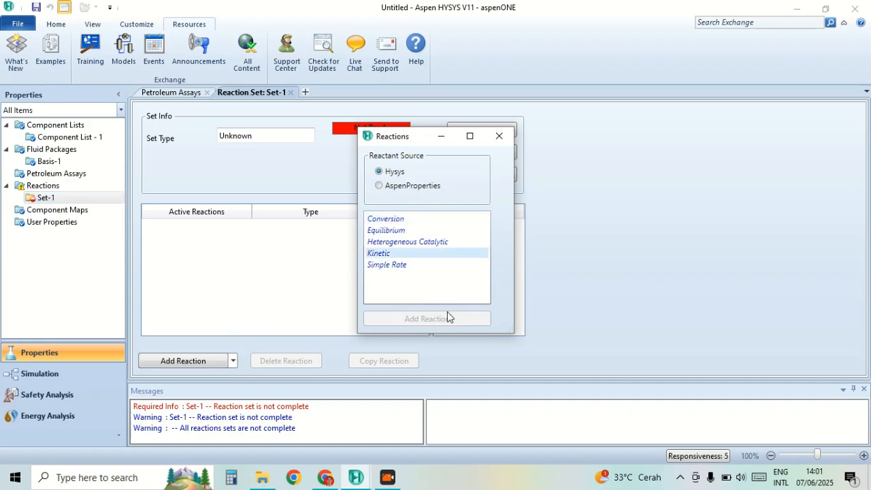
{"action": "left_click", "coordinate": [500, 137]}
Open the kinetic reaction and add Methanol, diM-Ether and H2O as its components.
{"action": "double_click", "coordinate": [239, 224]}
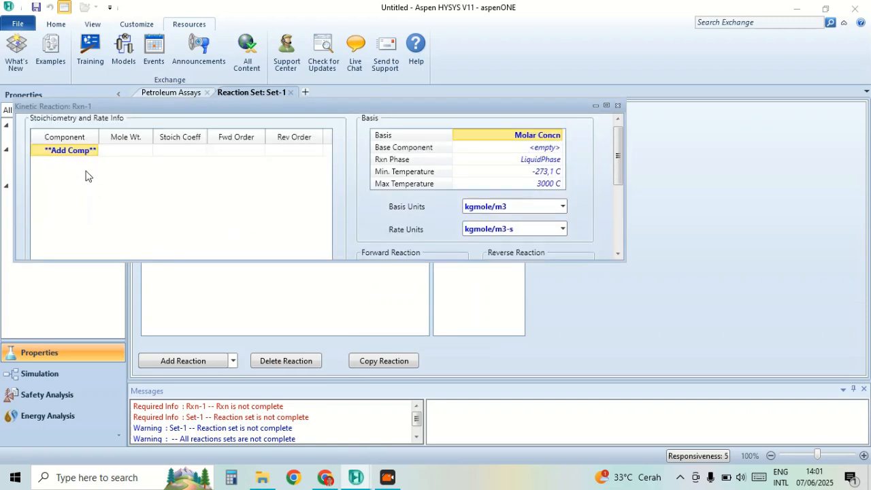
{"action": "left_click", "coordinate": [94, 151]}
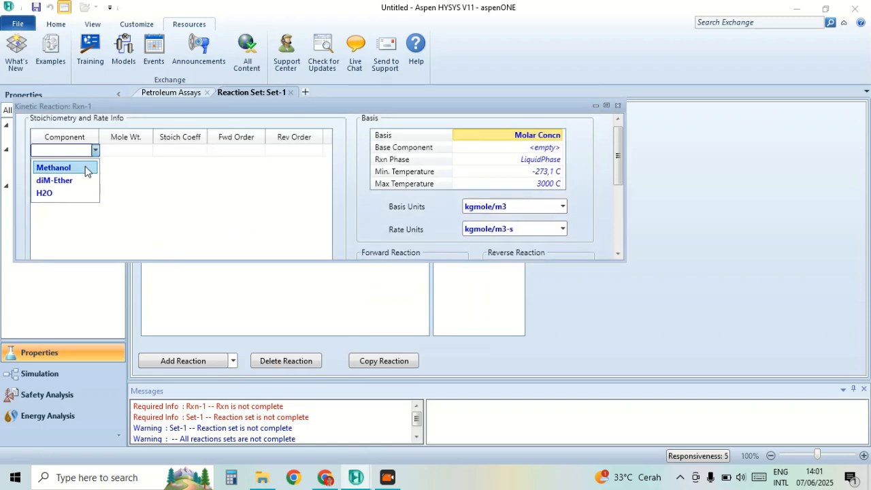
{"action": "left_click", "coordinate": [99, 170]}
{"action": "left_click", "coordinate": [95, 163]}
{"action": "left_click", "coordinate": [87, 179]}
{"action": "left_click", "coordinate": [94, 175]}
{"action": "left_click", "coordinate": [90, 189]}
Set the stoichiometric coefficients to -2 for Methanol, 1 for diM-Ether and 1 for H2O, and enlarge the reaction window.
{"action": "left_click", "coordinate": [194, 151]}
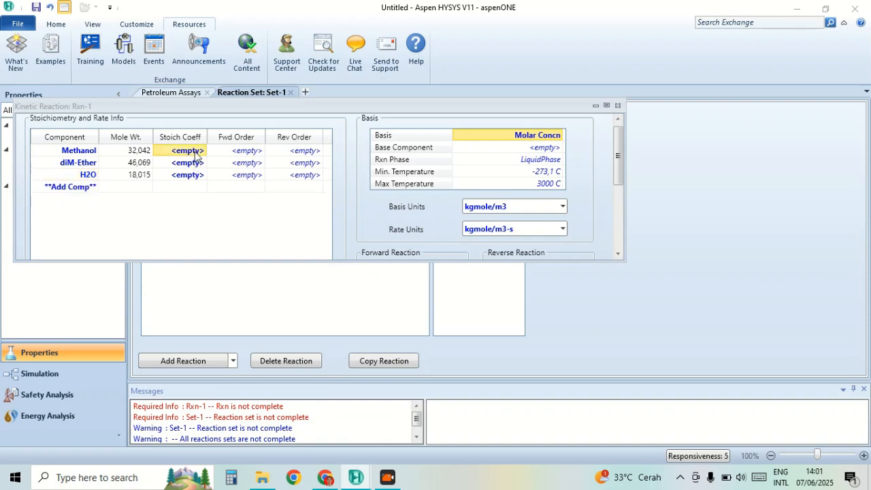
{"action": "type", "text": "-2"}
{"action": "key", "text": "Return"}
{"action": "type", "text": "1"}
{"action": "key", "text": "Return"}
{"action": "type", "text": "1"}
{"action": "key", "text": "Return"}
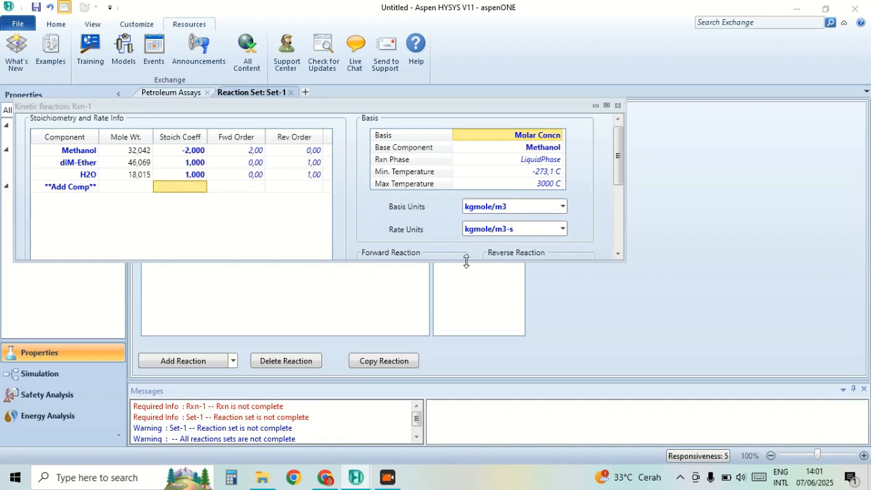
{"action": "left_click_drag", "start_coordinate": [466, 260], "coordinate": [444, 321]}
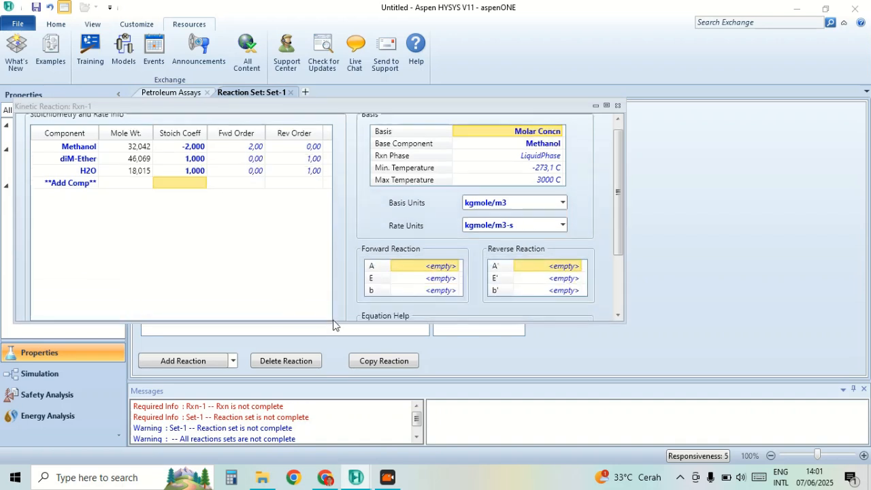
{"action": "left_click_drag", "start_coordinate": [348, 321], "coordinate": [340, 392]}
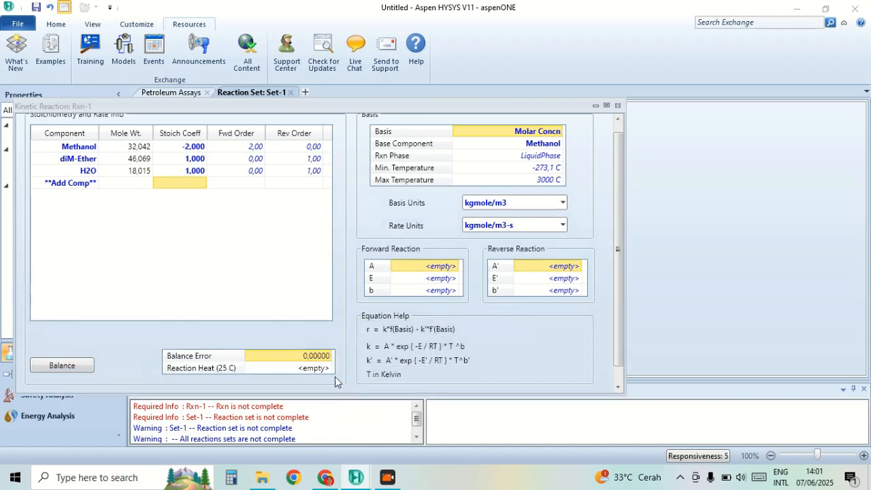
Try a stoichiometric coefficient of -3 for Methanol to check the balance error, and restore it to -2.
{"action": "left_click", "coordinate": [190, 149]}
{"action": "type", "text": "-3"}
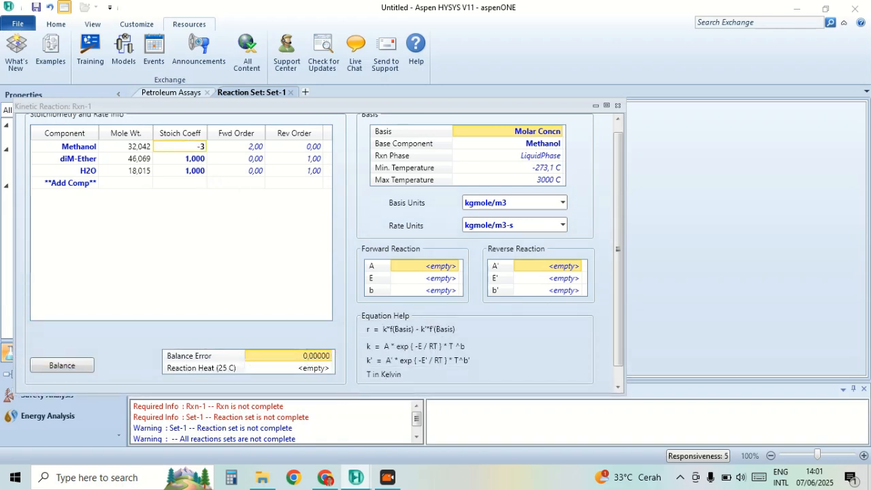
{"action": "key", "text": "Return"}
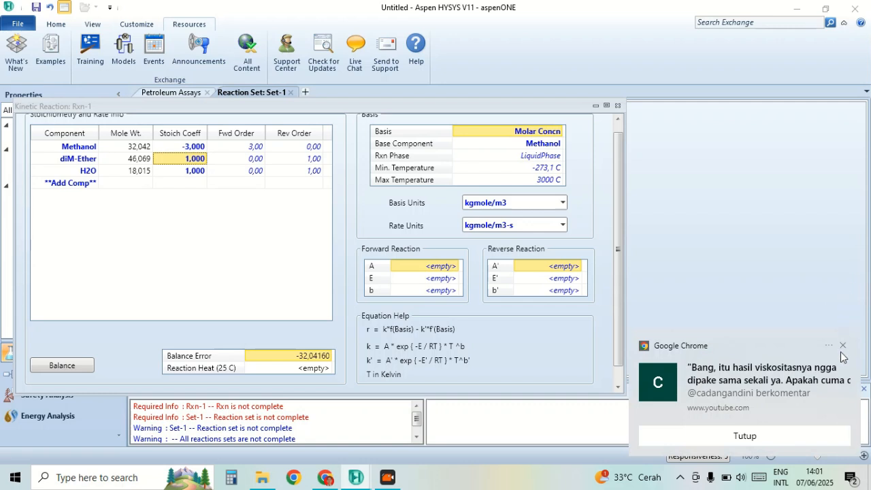
{"action": "left_click", "coordinate": [843, 346]}
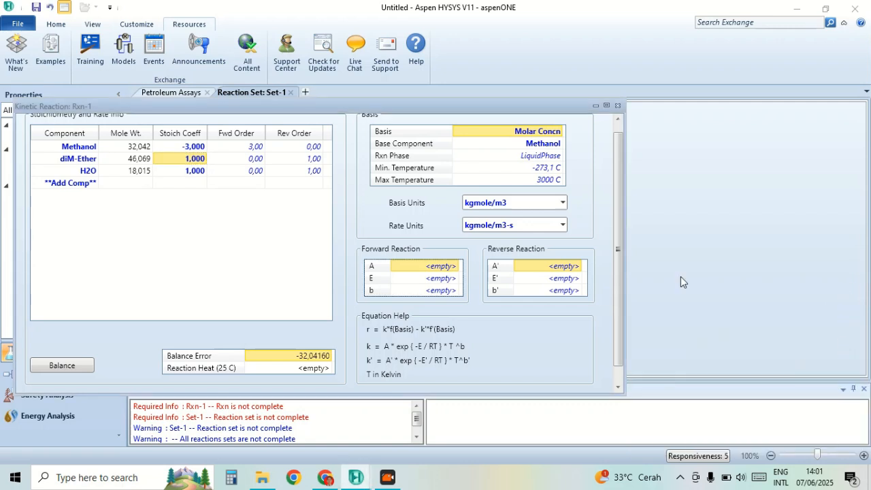
{"action": "left_click", "coordinate": [187, 148]}
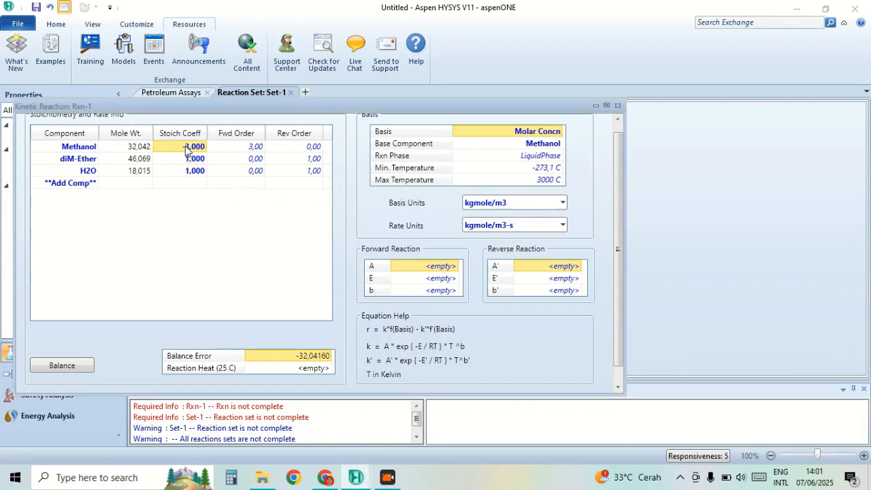
{"action": "type", "text": "-2"}
{"action": "key", "text": "Return"}
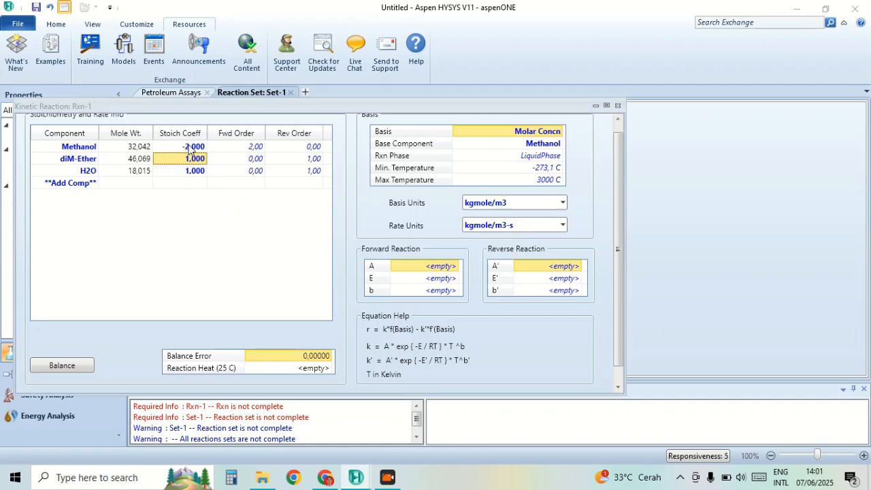
Set the phase of the kinetic reaction to VapourPhase.
{"action": "left_click", "coordinate": [545, 156]}
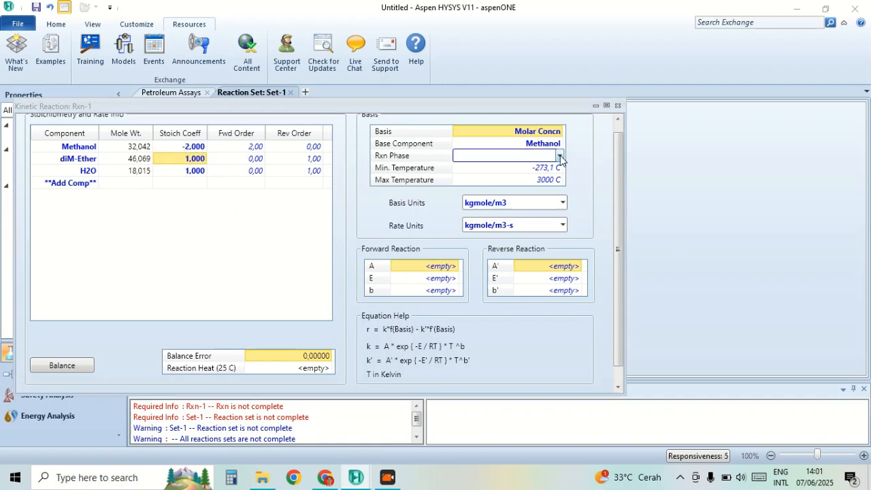
{"action": "left_click", "coordinate": [559, 156]}
{"action": "left_click", "coordinate": [527, 183]}
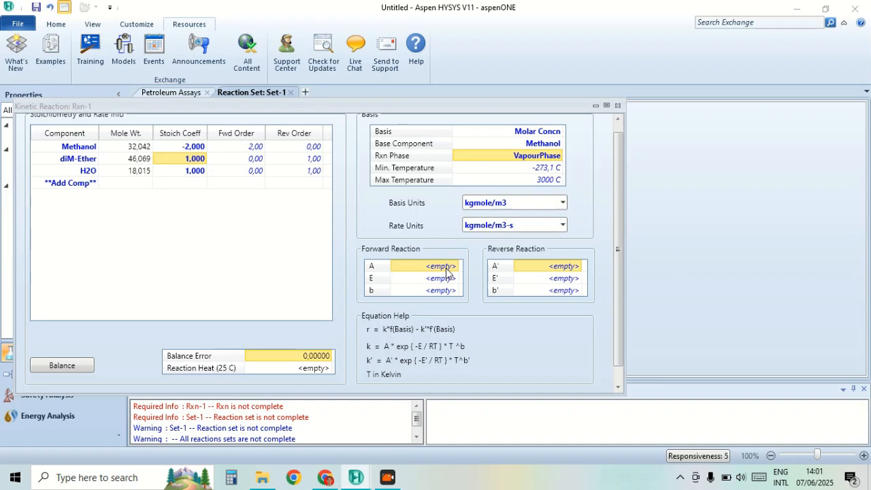
Enter forward reaction parameters A of 80000 and E of 50000 kJ/kgmole.
{"action": "left_click", "coordinate": [447, 266]}
{"action": "type", "text": "80000"}
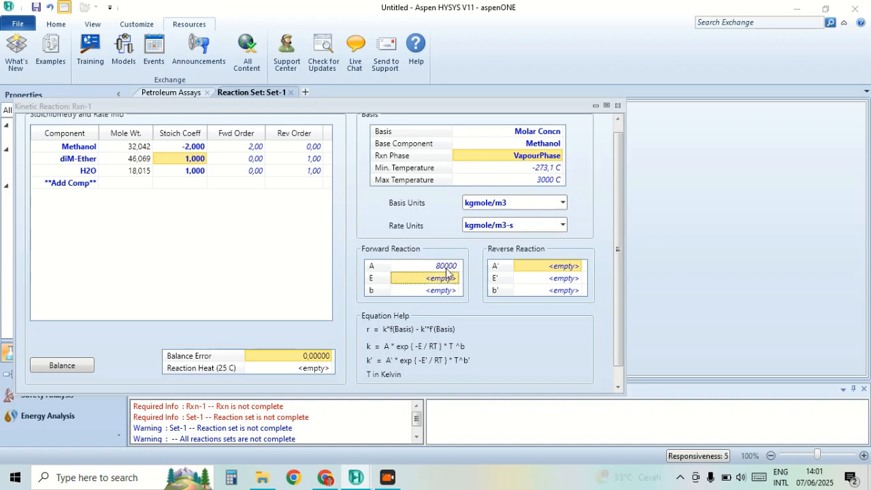
{"action": "key", "text": "Return"}
{"action": "type", "text": "50"}
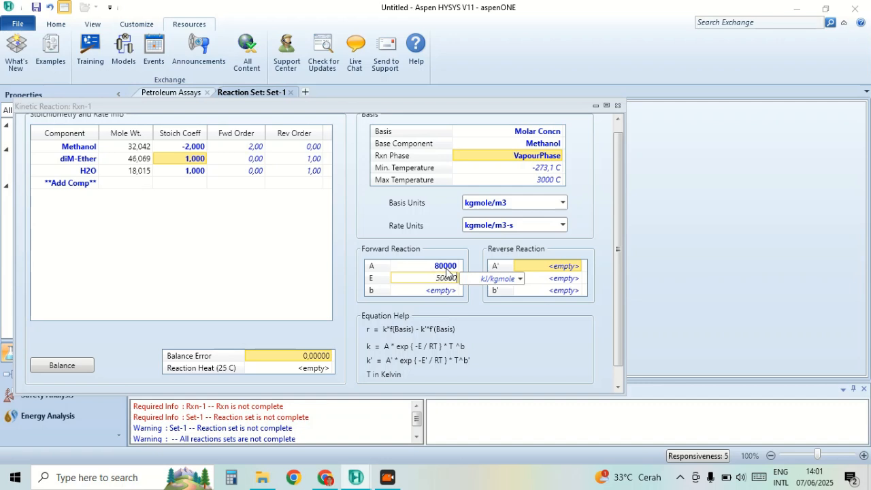
{"action": "type", "text": "000"}
{"action": "key", "text": "Return"}
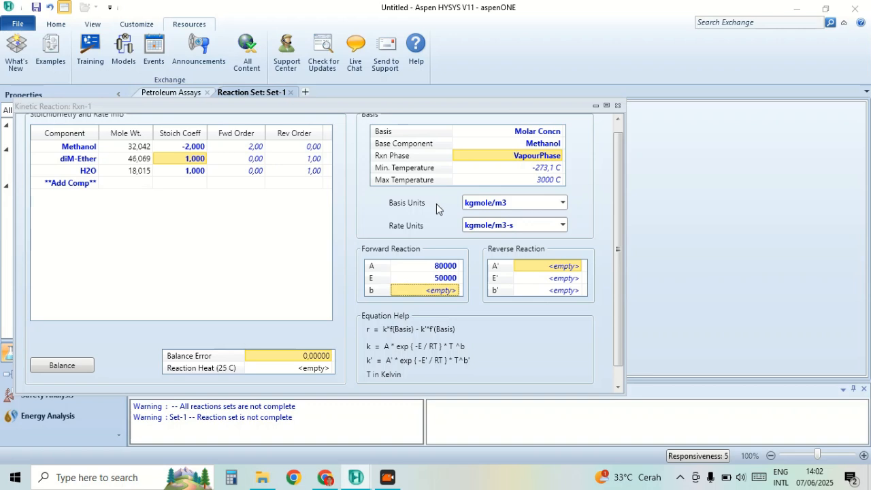
Change the forward reaction parameters to A of 12000 and E of 5000 kJ/kgmole.
{"action": "left_click", "coordinate": [442, 267]}
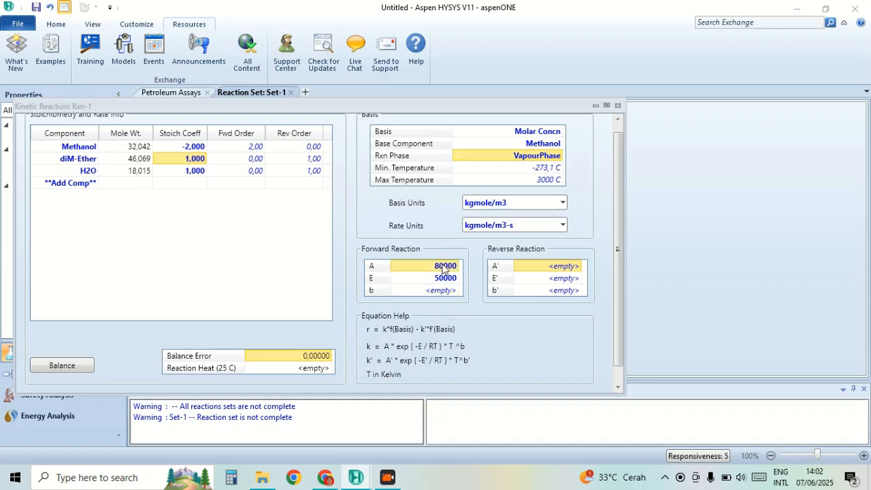
{"action": "left_click", "coordinate": [444, 279]}
{"action": "left_click", "coordinate": [445, 268]}
{"action": "type", "text": "12"}
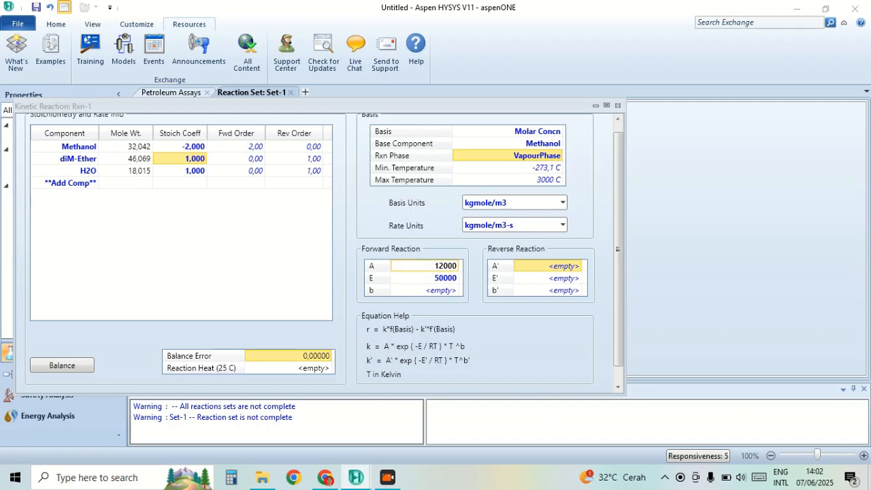
{"action": "key", "text": "Return"}
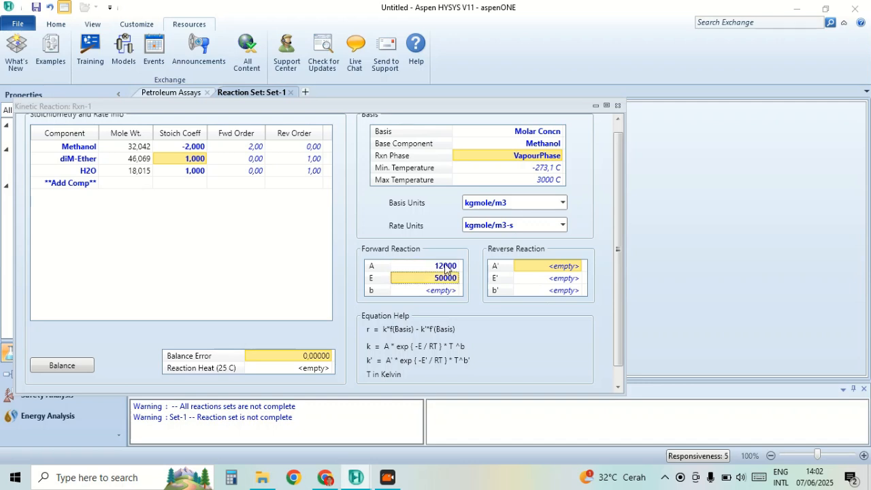
{"action": "type", "text": "500"}
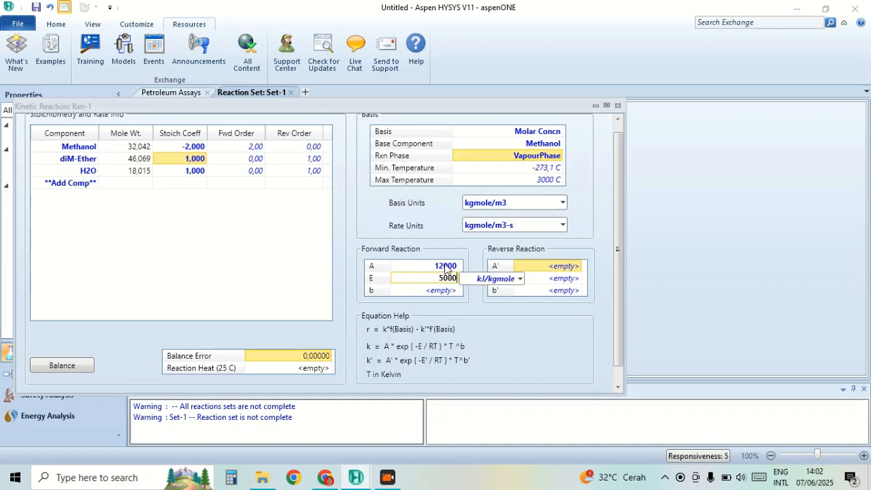
{"action": "type", "text": "0"}
{"action": "key", "text": "Return"}
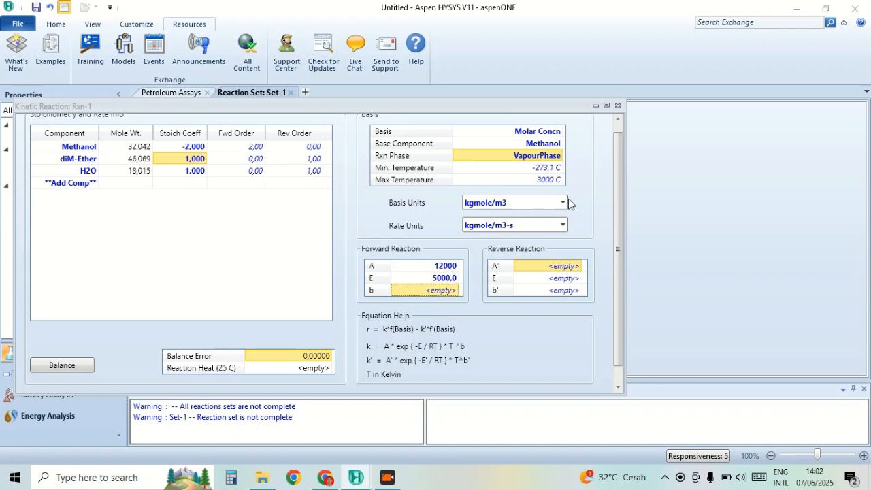
{"action": "left_click", "coordinate": [461, 266]}
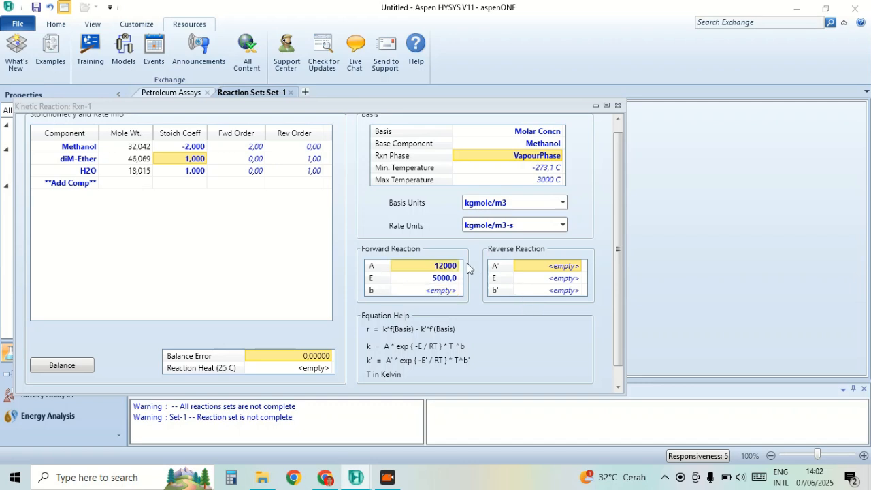
Close the kinetic reaction, add Set-1 to the Basis-1 fluid package and enter the simulation environment.
{"action": "left_click", "coordinate": [617, 106]}
{"action": "left_click", "coordinate": [491, 130]}
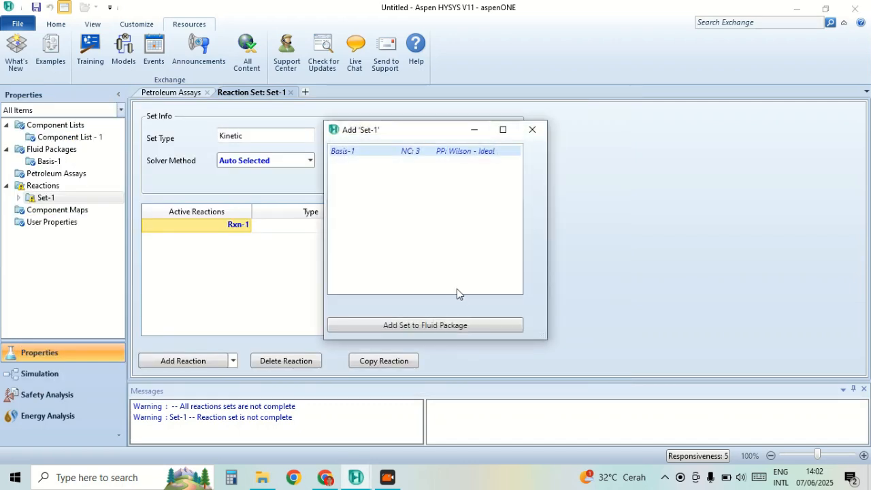
{"action": "left_click", "coordinate": [461, 325]}
{"action": "left_click", "coordinate": [72, 373]}
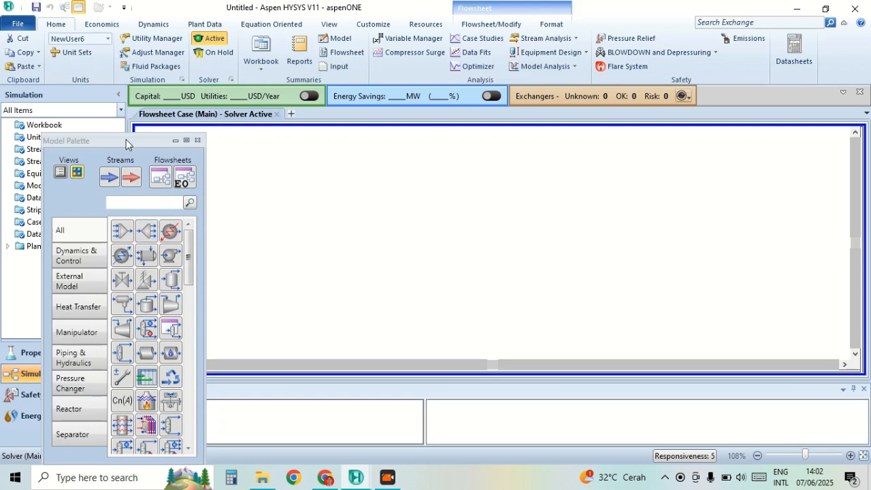
Dock the Model Palette beside the flowsheet and place a material stream on the flowsheet.
{"action": "left_click_drag", "start_coordinate": [125, 145], "coordinate": [856, 275]}
{"action": "left_click", "coordinate": [776, 151]}
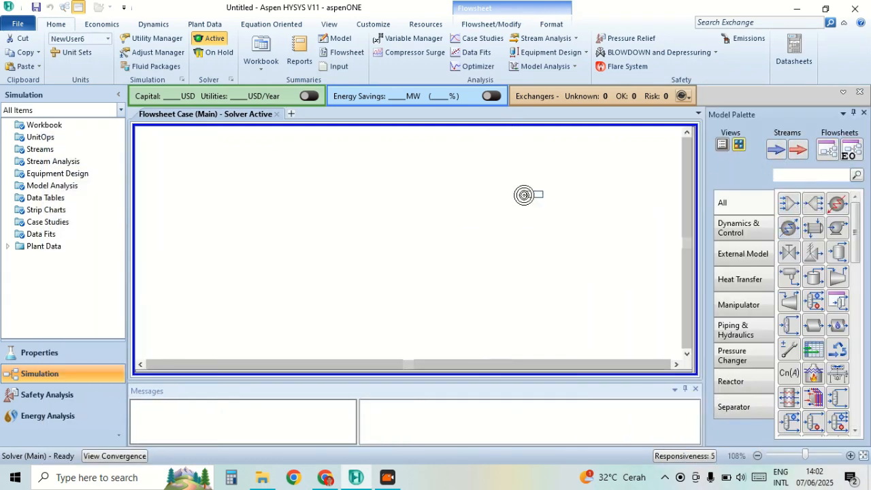
{"action": "left_click", "coordinate": [221, 244]}
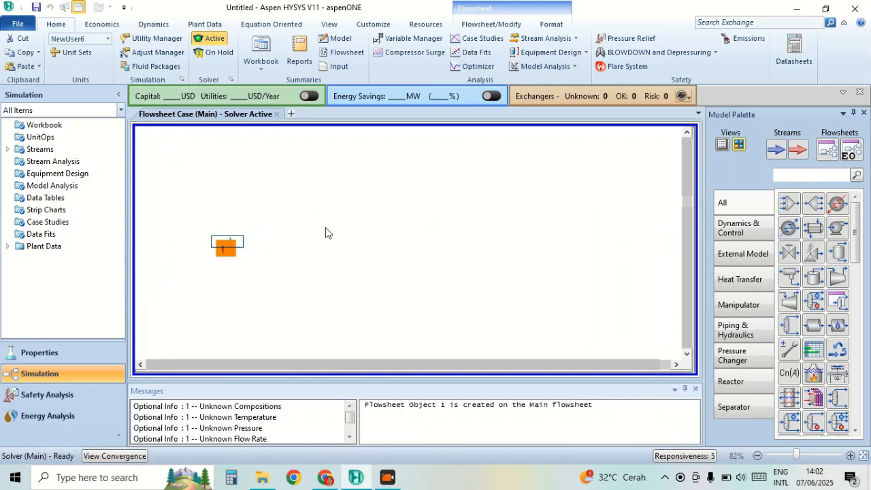
Open the new material stream and rename it Feed Methanol.
{"action": "double_click", "coordinate": [224, 246]}
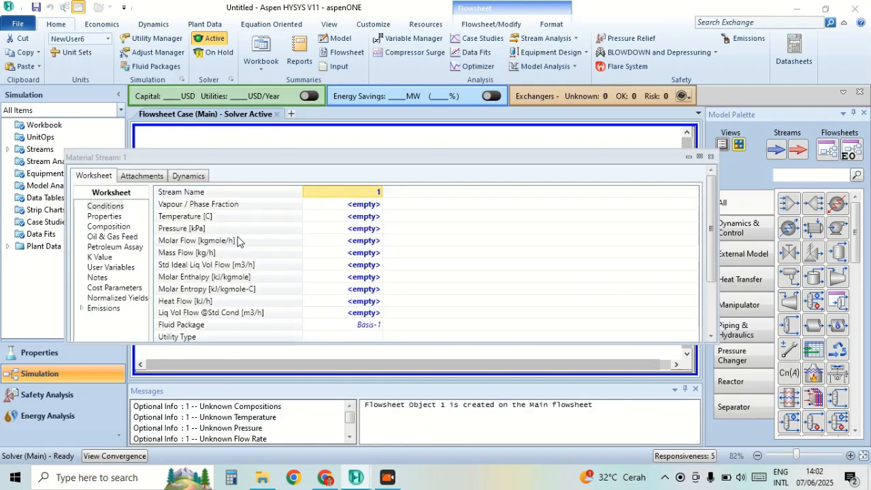
{"action": "left_click", "coordinate": [374, 188]}
{"action": "type", "text": "Feed Meth"}
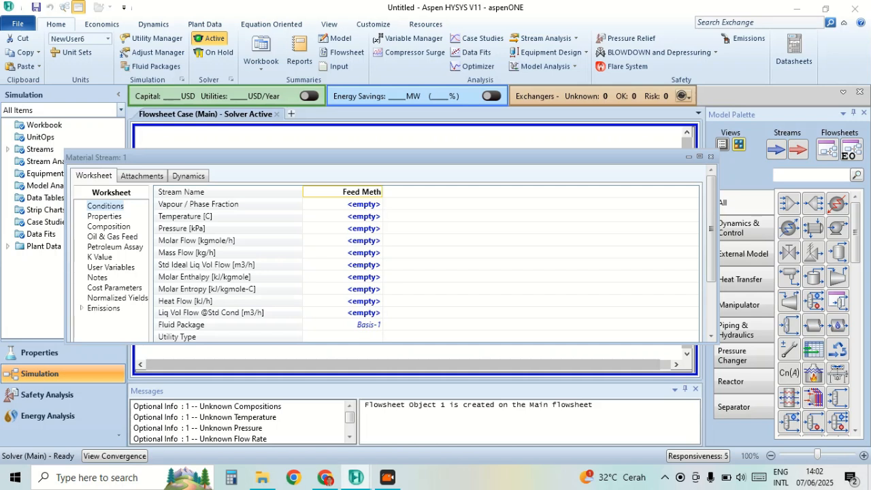
{"action": "type", "text": "anol"}
{"action": "left_click", "coordinate": [366, 253]}
Set the Feed Methanol stream's temperature to 30 C and its pressure to 1 atm.
{"action": "left_click", "coordinate": [360, 216]}
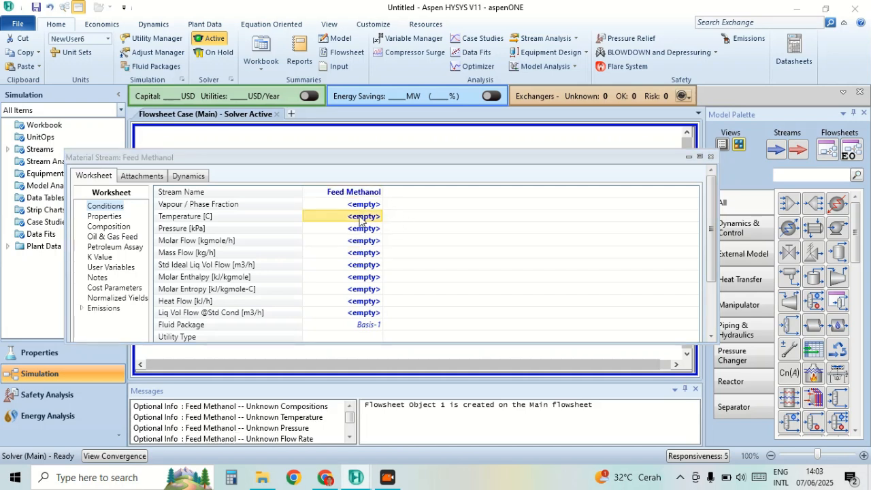
{"action": "type", "text": "30"}
{"action": "key", "text": "Return"}
{"action": "type", "text": "1 atm"}
{"action": "key", "text": "Return"}
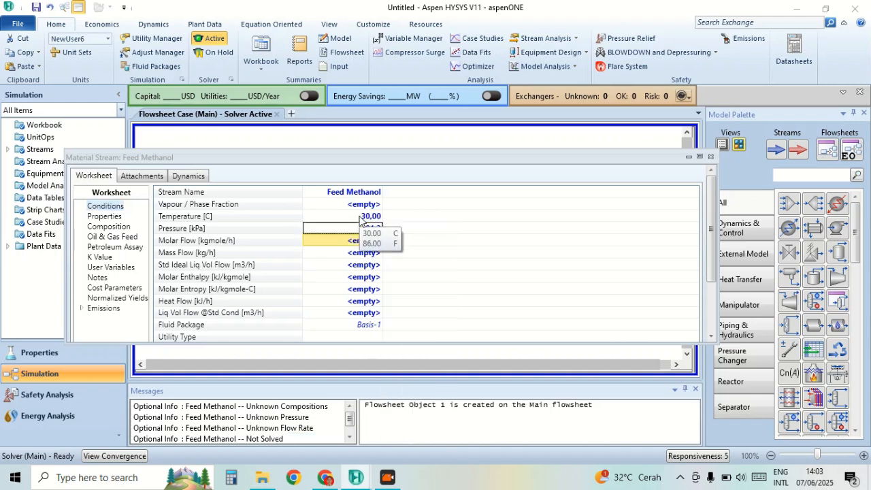
{"action": "type", "text": "1"}
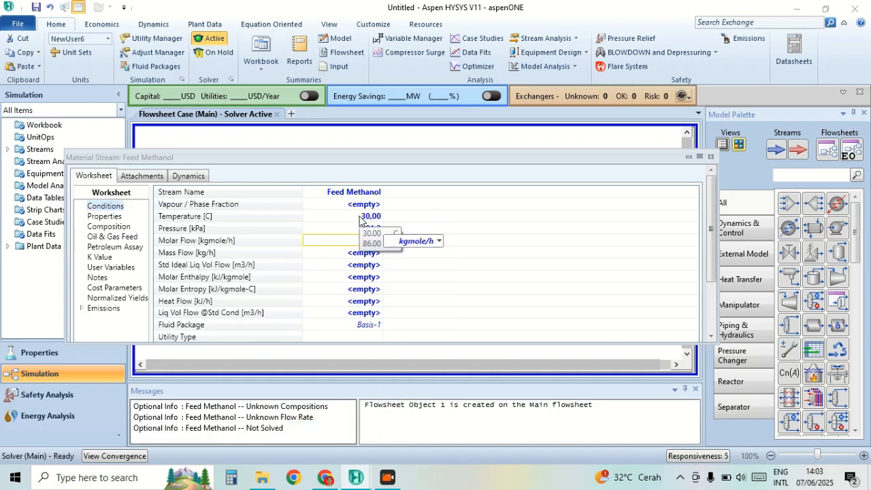
{"action": "type", "text": "0000"}
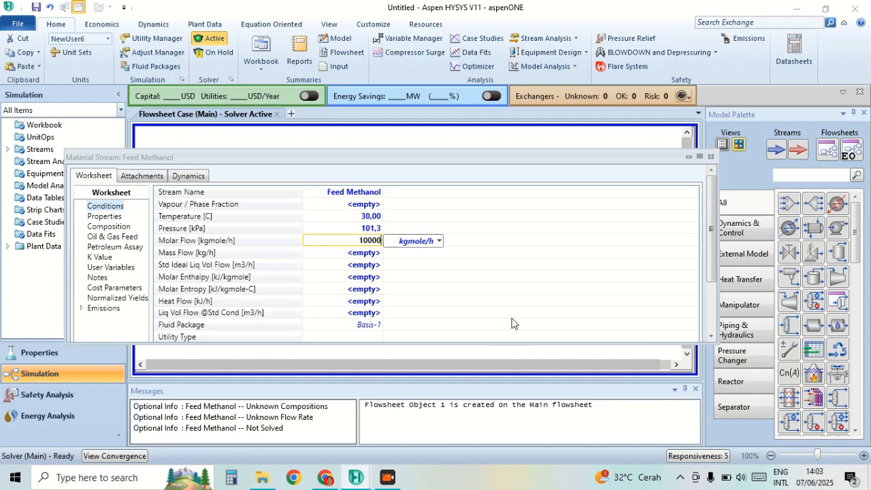
{"action": "key", "text": "Return"}
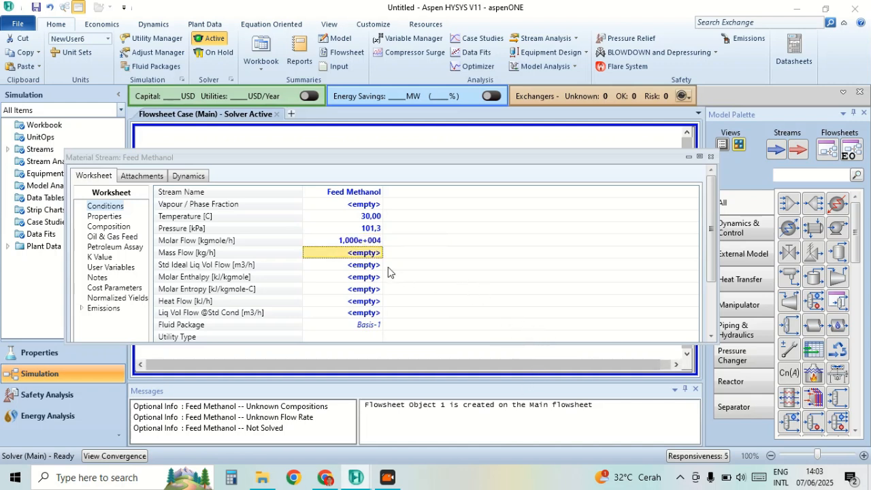
{"action": "left_click", "coordinate": [335, 242]}
{"action": "key", "text": "BackSpace"}
{"action": "key", "text": "Return"}
Give the Feed Methanol stream a mass flow of 50000 kg/h and a Methanol mole fraction of 1.
{"action": "type", "text": "50000"}
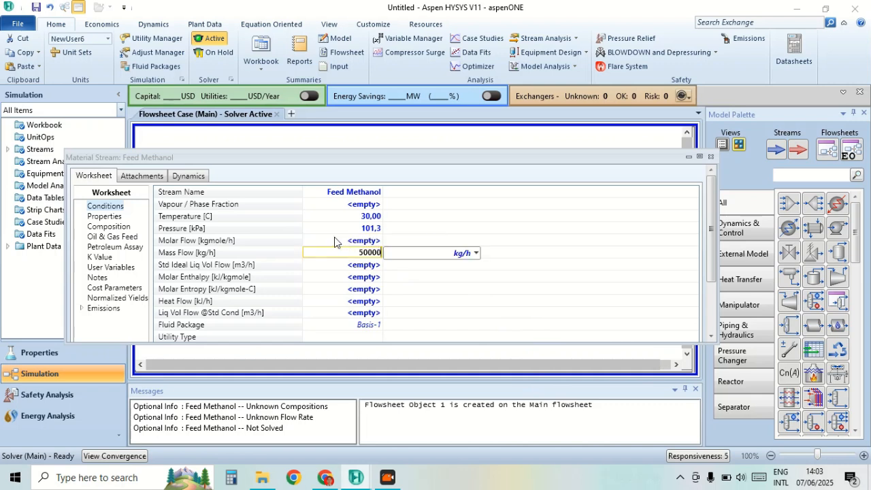
{"action": "key", "text": "Return"}
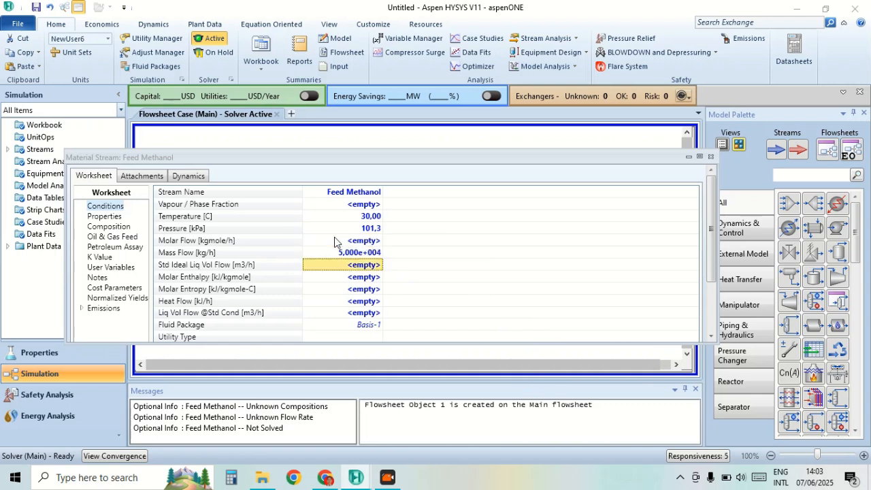
{"action": "left_click", "coordinate": [106, 227]}
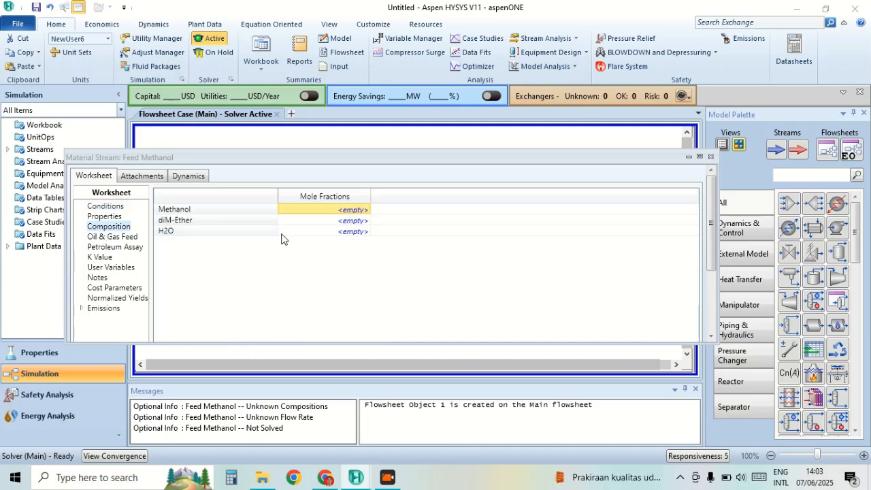
{"action": "type", "text": "1"}
{"action": "key", "text": "Return"}
{"action": "left_click", "coordinate": [544, 366]}
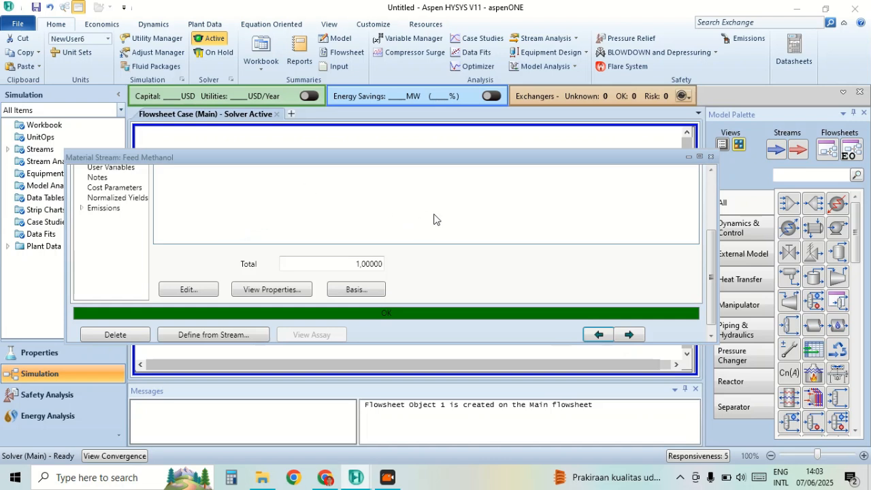
Review the Feed Methanol stream's conditions, close its window and reposition the stream slightly on the flowsheet.
{"action": "scroll", "coordinate": [714, 258], "scroll_direction": "up", "scroll_amount": 3}
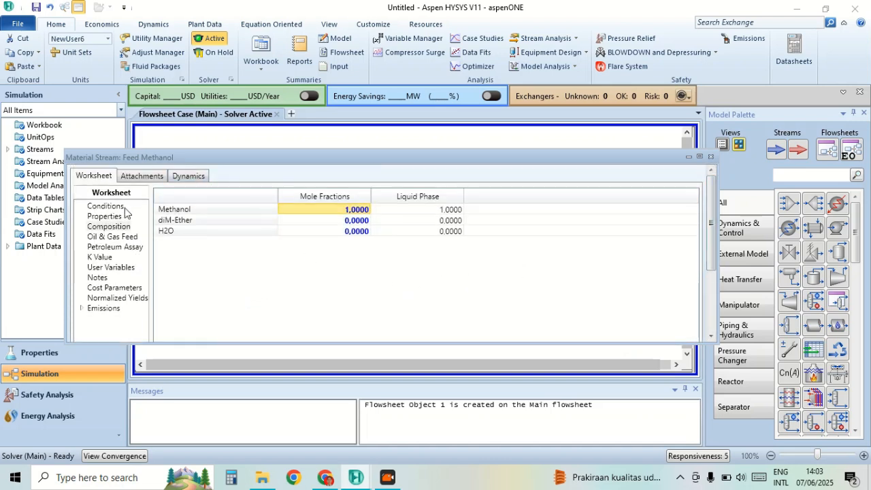
{"action": "left_click", "coordinate": [120, 207]}
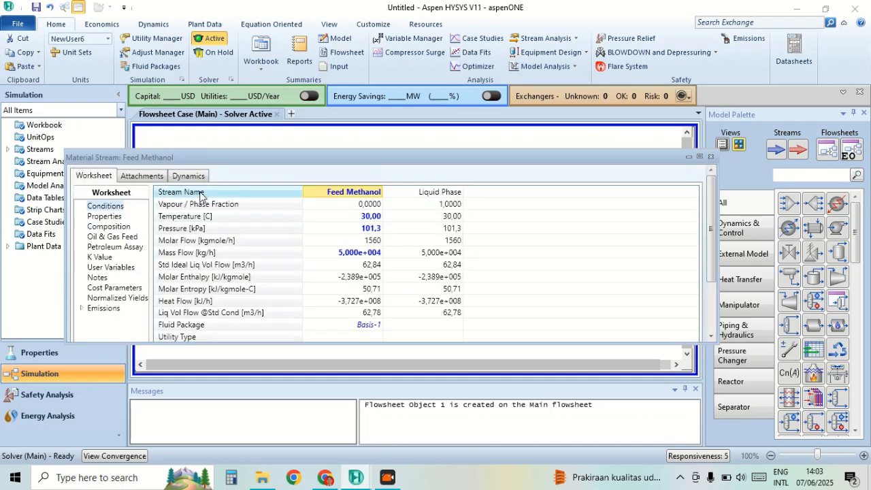
{"action": "left_click", "coordinate": [710, 156]}
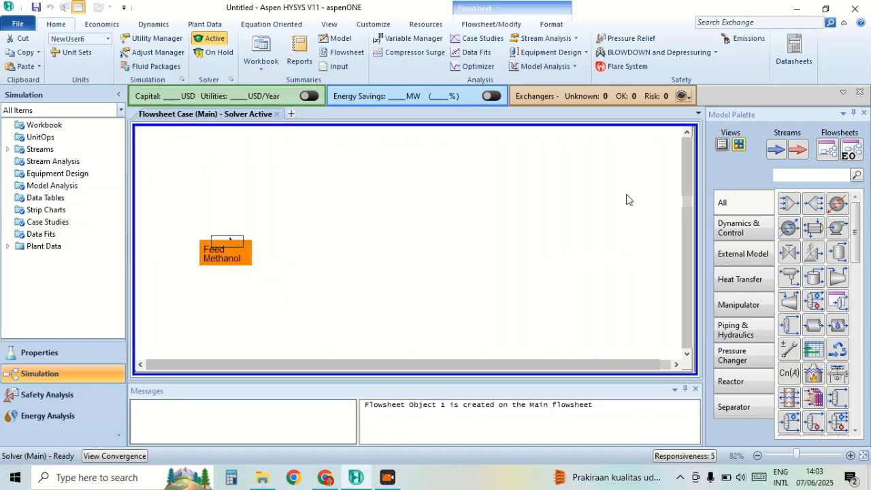
{"action": "left_click", "coordinate": [397, 255]}
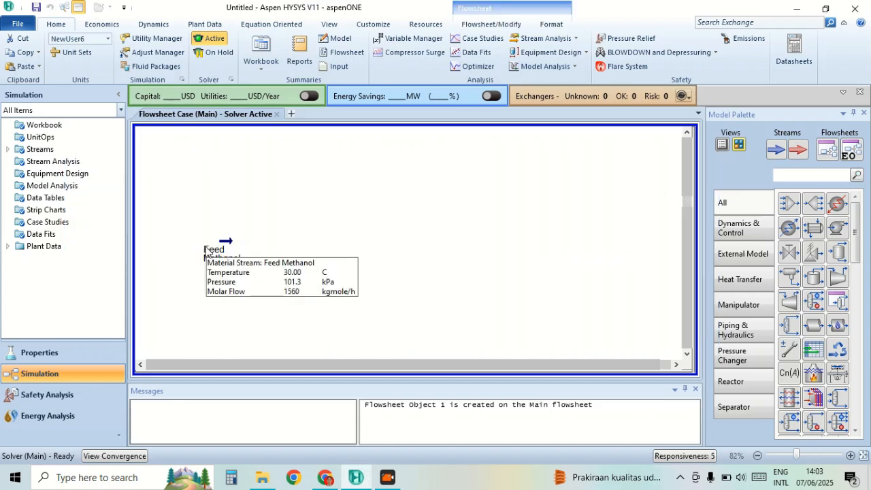
{"action": "left_click", "coordinate": [224, 241]}
{"action": "left_click_drag", "start_coordinate": [225, 241], "coordinate": [209, 228]}
{"action": "left_click", "coordinate": [287, 234]}
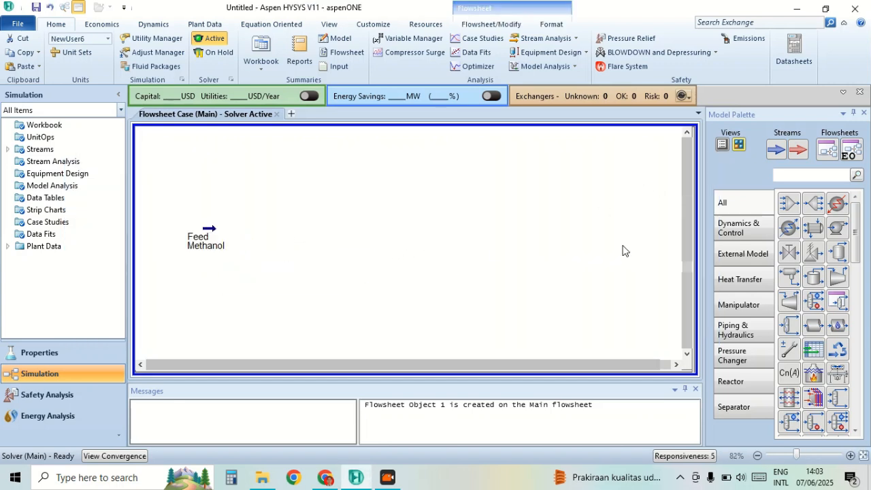
Place a pump downstream of Feed Methanol on the flowsheet and open its settings.
{"action": "left_click", "coordinate": [752, 364]}
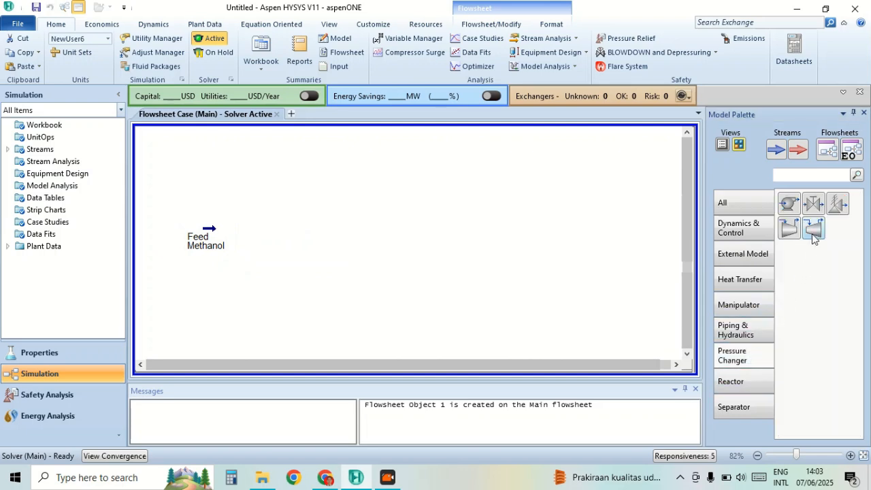
{"action": "left_click_drag", "start_coordinate": [788, 204], "coordinate": [264, 237]}
{"action": "double_click", "coordinate": [272, 234]}
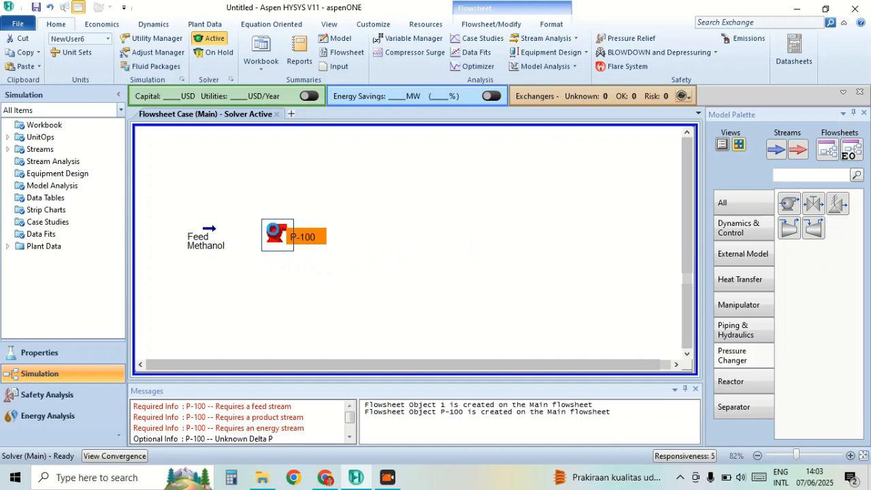
Connect the pump with Feed Methanol as inlet, F1 as outlet and Q_Pump as energy stream.
{"action": "left_click", "coordinate": [274, 261]}
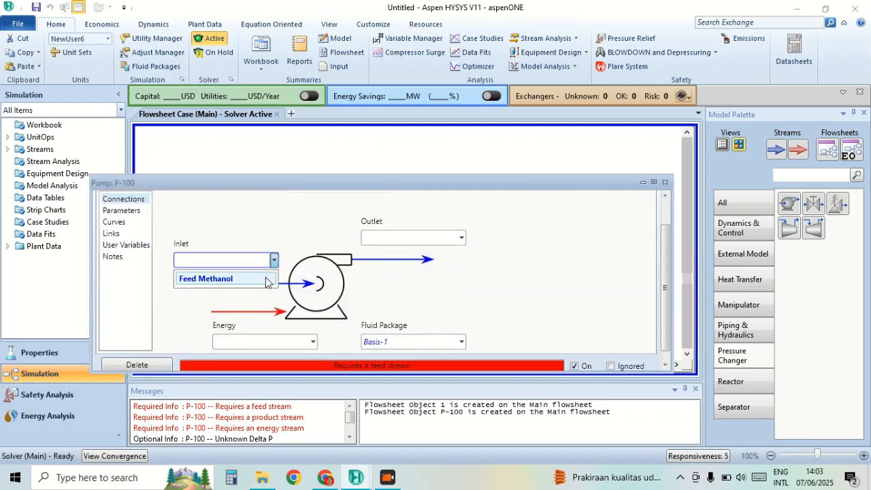
{"action": "left_click", "coordinate": [270, 276]}
{"action": "left_click", "coordinate": [410, 238]}
{"action": "type", "text": "F1"}
{"action": "key", "text": "Return"}
{"action": "left_click", "coordinate": [307, 342]}
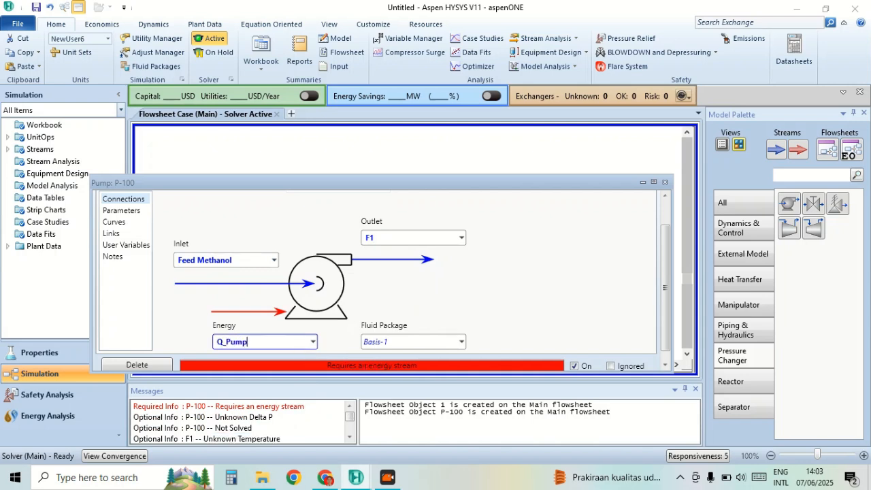
{"action": "left_click", "coordinate": [477, 317]}
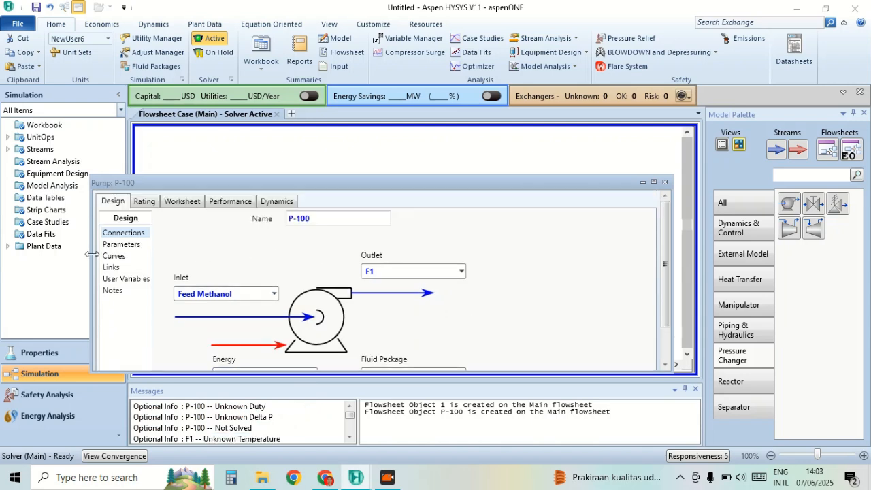
Set the pump's outlet stream F1 to a pressure of 1317 kPa and shift the pump on the flowsheet.
{"action": "left_click", "coordinate": [136, 244]}
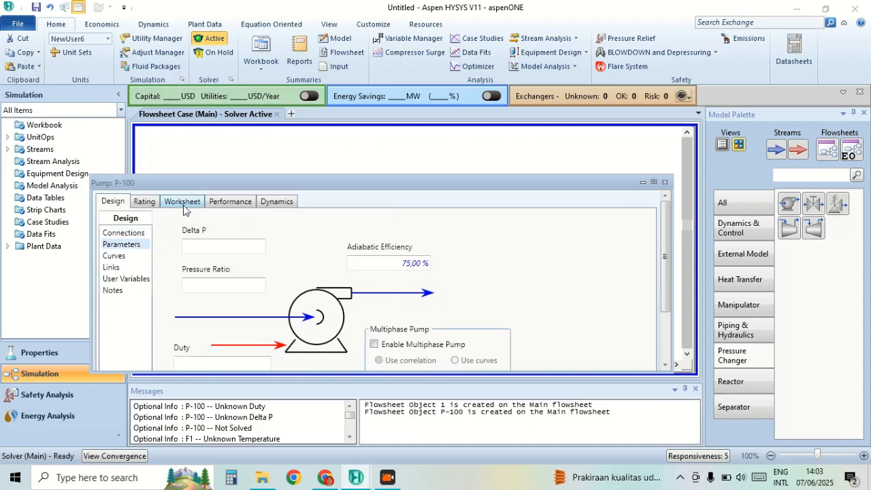
{"action": "left_click", "coordinate": [182, 203]}
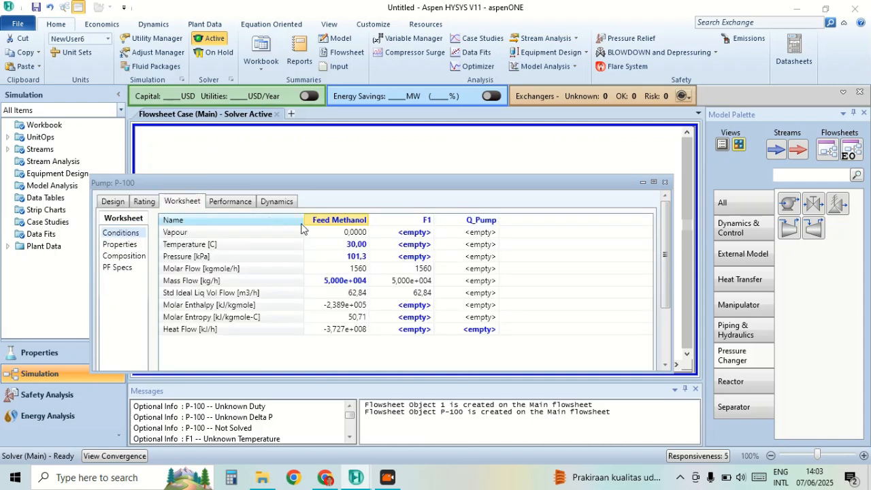
{"action": "left_click", "coordinate": [428, 261]}
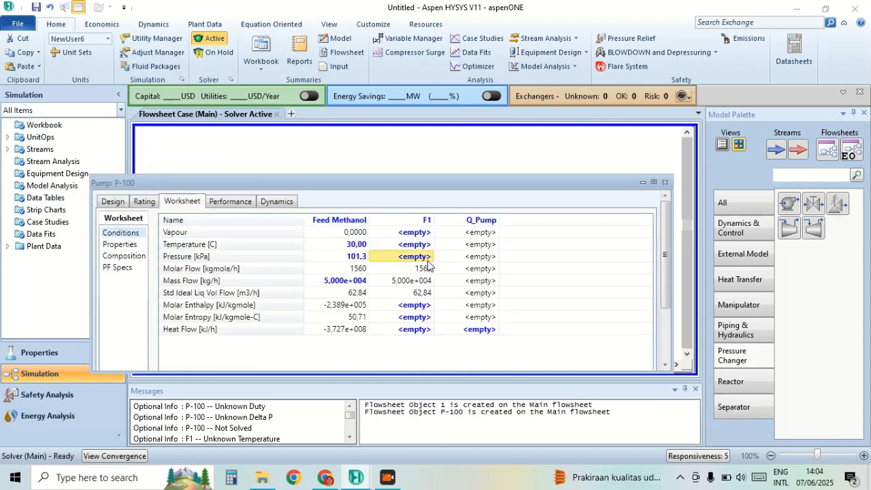
{"action": "type", "text": "1317"}
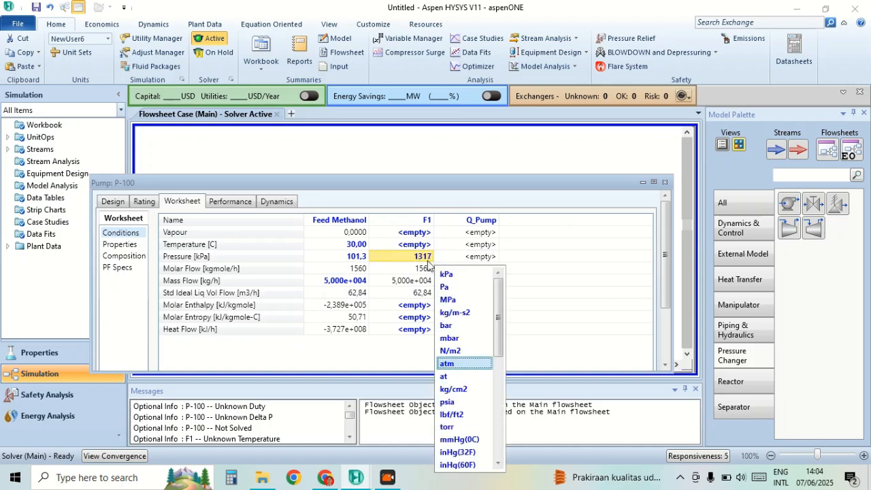
{"action": "key", "text": "Return"}
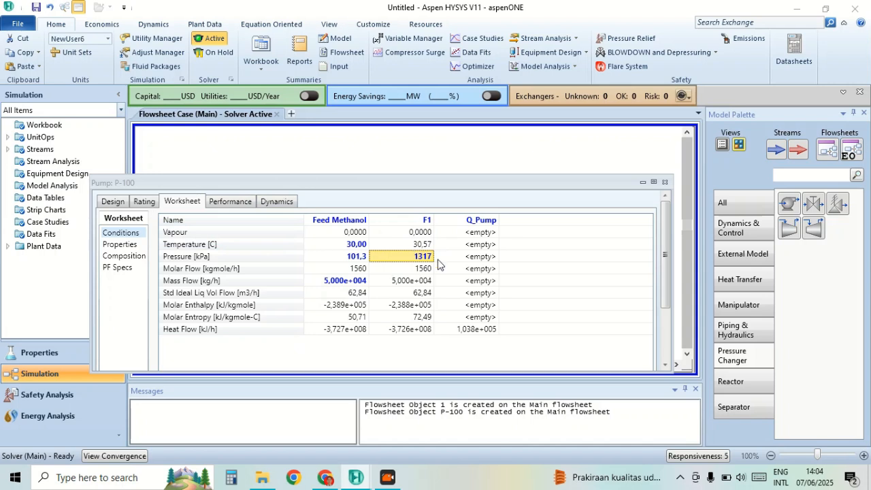
{"action": "mouse_move", "coordinate": [421, 270]}
{"action": "left_click", "coordinate": [665, 182]}
{"action": "left_click", "coordinate": [566, 225]}
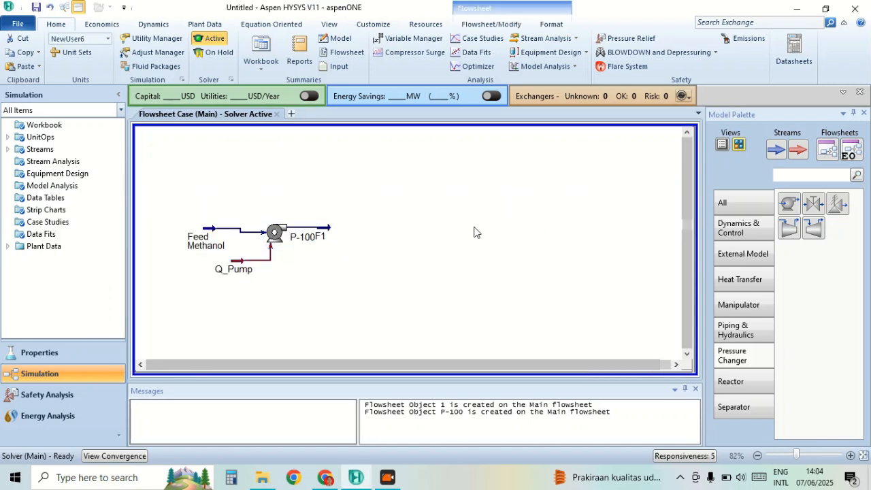
{"action": "left_click_drag", "start_coordinate": [291, 240], "coordinate": [309, 236]}
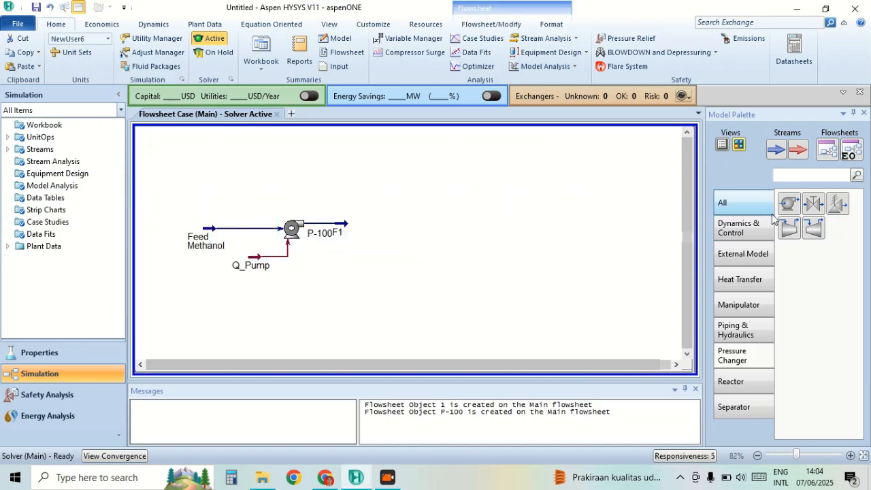
Place a heater downstream of the pump on the flowsheet and open its settings.
{"action": "left_click", "coordinate": [765, 206]}
{"action": "left_click_drag", "start_coordinate": [835, 207], "coordinate": [376, 226]}
{"action": "double_click", "coordinate": [375, 226]}
Connect the heater with F1 as inlet, F2 as outlet and Q_heater as energy stream.
{"action": "left_click", "coordinate": [208, 124]}
{"action": "left_click", "coordinate": [123, 140]}
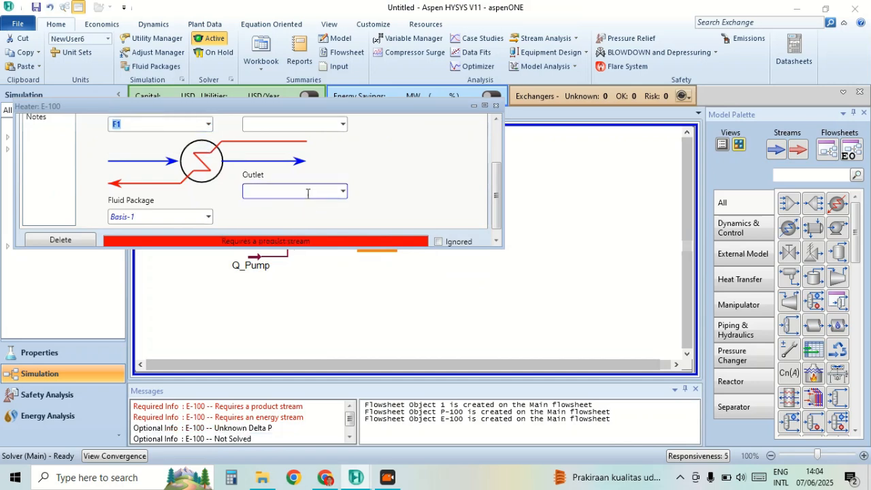
{"action": "type", "text": "F2"}
{"action": "key", "text": "Return"}
{"action": "left_click", "coordinate": [300, 128]}
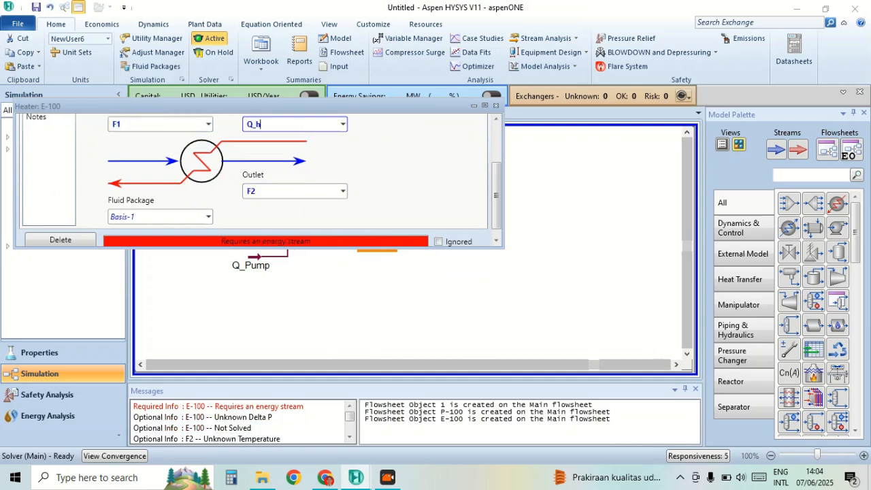
{"action": "key", "text": "Return"}
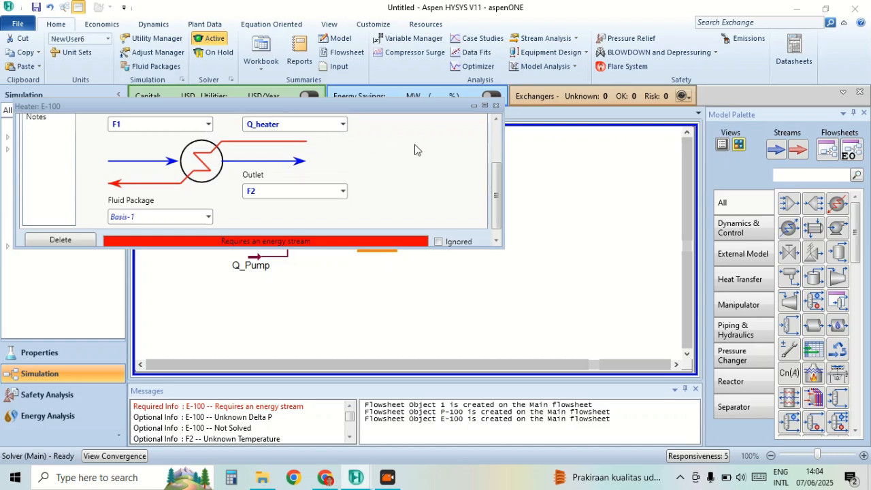
Set the heater's pressure drop (Delta P) to 0 kPa.
{"action": "scroll", "coordinate": [413, 148], "scroll_direction": "up", "scroll_amount": 3}
{"action": "left_click", "coordinate": [56, 170]}
{"action": "left_click", "coordinate": [137, 156]}
{"action": "key", "text": "Return"}
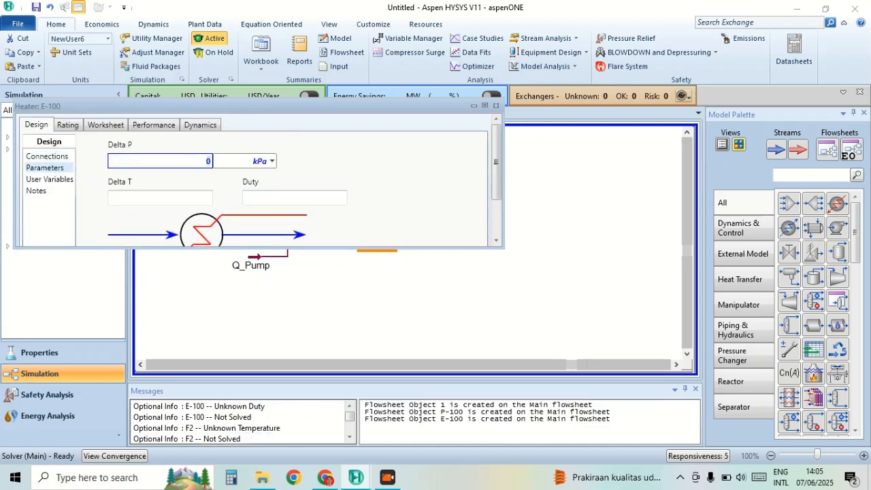
Set the heater's outlet stream F2 to a temperature of 290 C and close the heater window.
{"action": "left_click", "coordinate": [122, 125]}
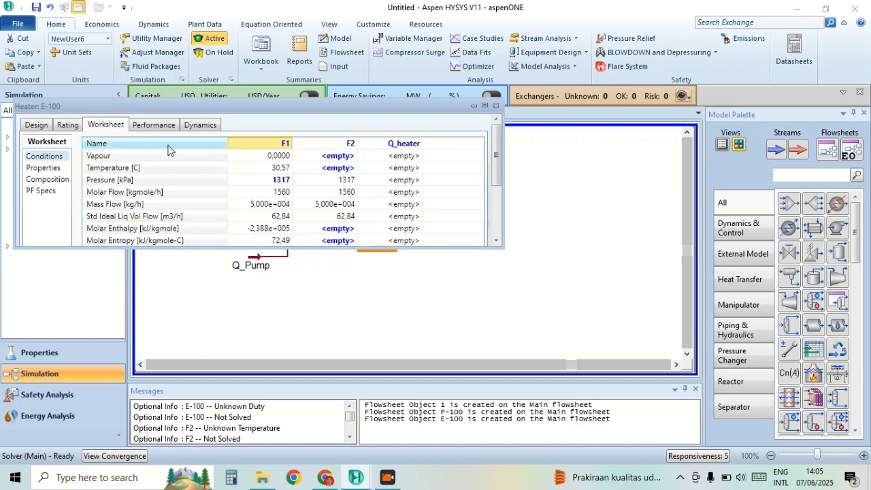
{"action": "left_click", "coordinate": [347, 169]}
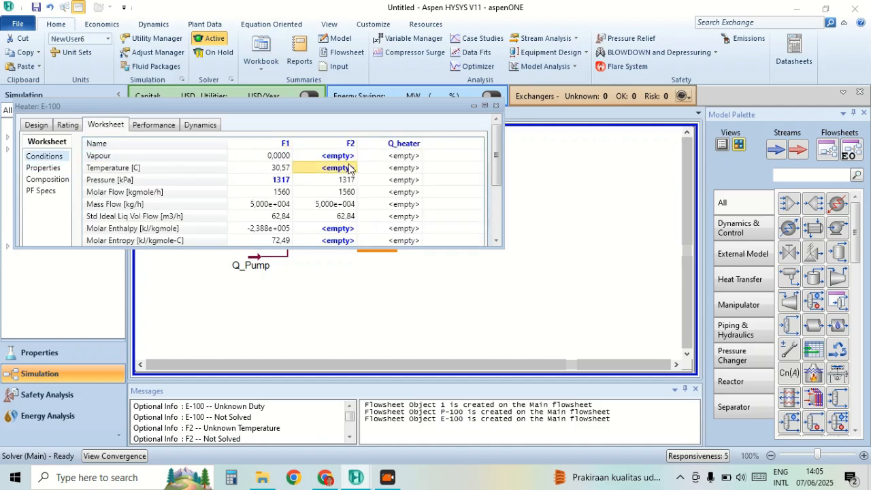
{"action": "type", "text": "290"}
{"action": "key", "text": "Return"}
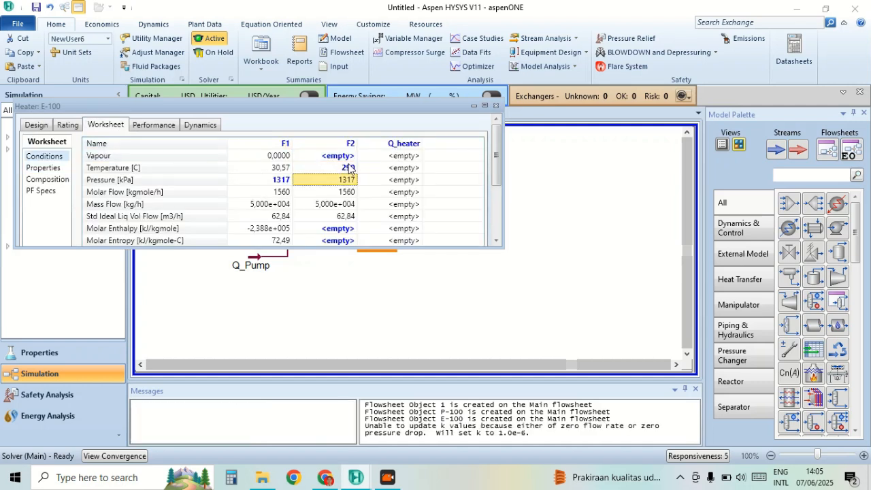
{"action": "left_click", "coordinate": [495, 105]}
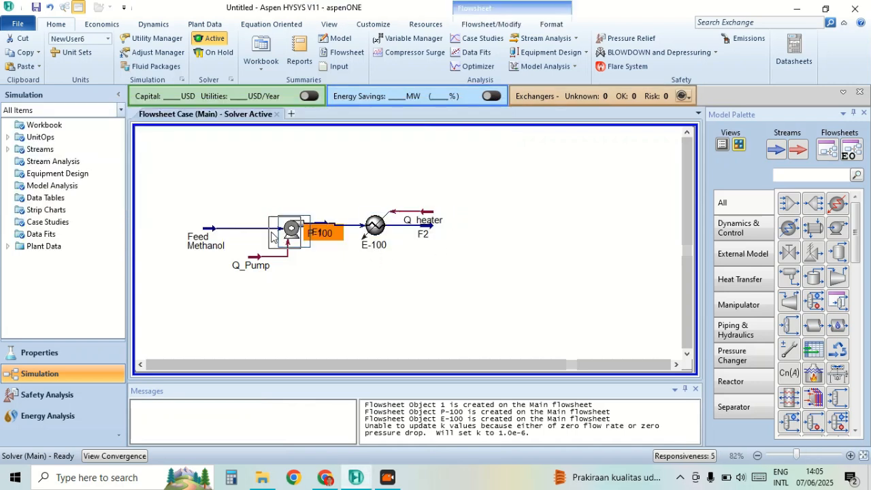
Space out the flowsheet by moving the pump away from F1 and stream F2 farther from the heater.
{"action": "left_click_drag", "start_coordinate": [306, 235], "coordinate": [290, 237]}
{"action": "mouse_move", "coordinate": [327, 230]}
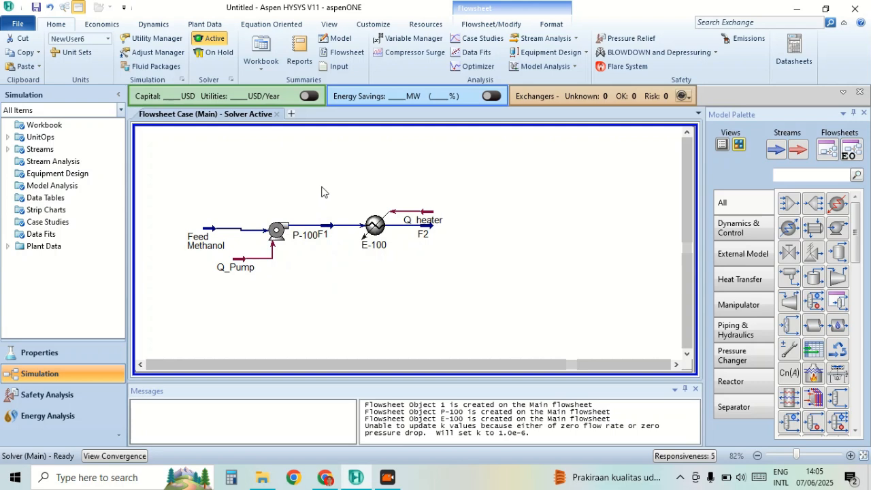
{"action": "left_click_drag", "start_coordinate": [427, 233], "coordinate": [444, 234]}
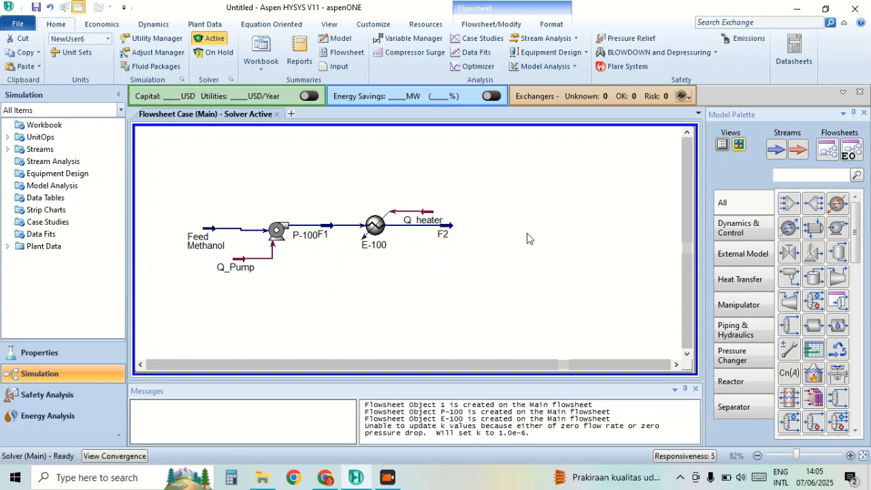
Place a plug flow reactor downstream of stream F2 and open its settings.
{"action": "left_click", "coordinate": [758, 393]}
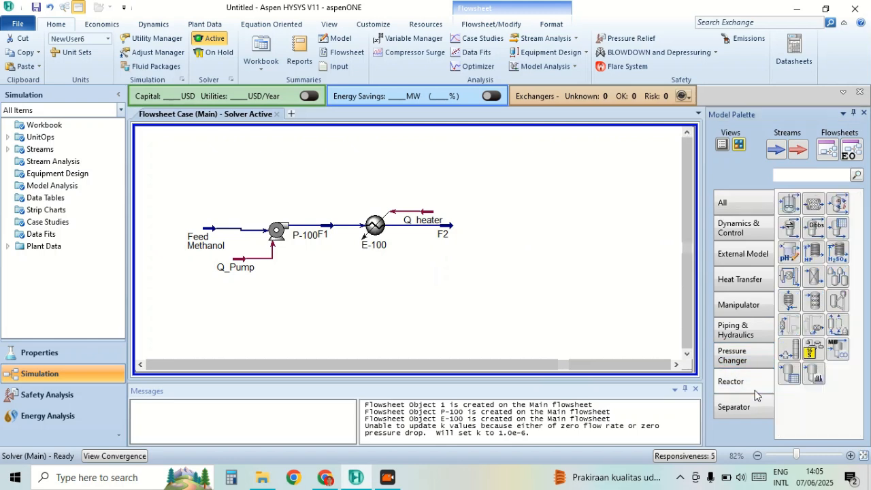
{"action": "left_click", "coordinate": [815, 207]}
{"action": "left_click", "coordinate": [470, 232]}
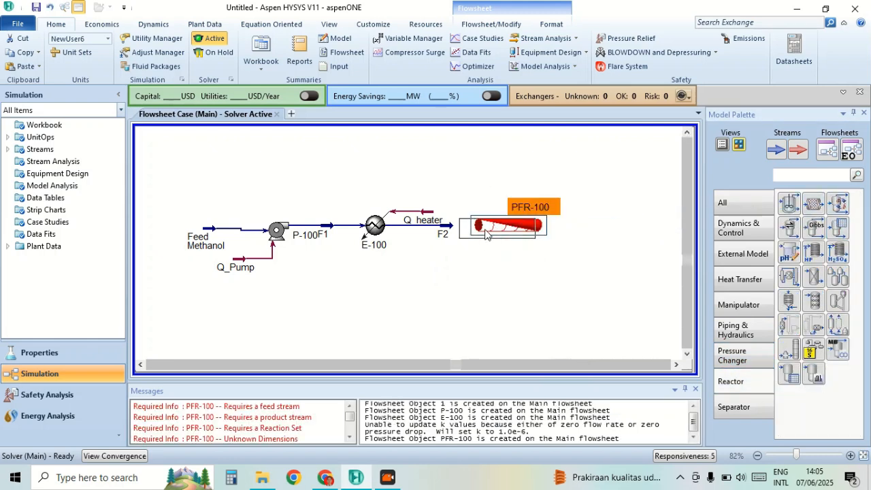
{"action": "double_click", "coordinate": [495, 234]}
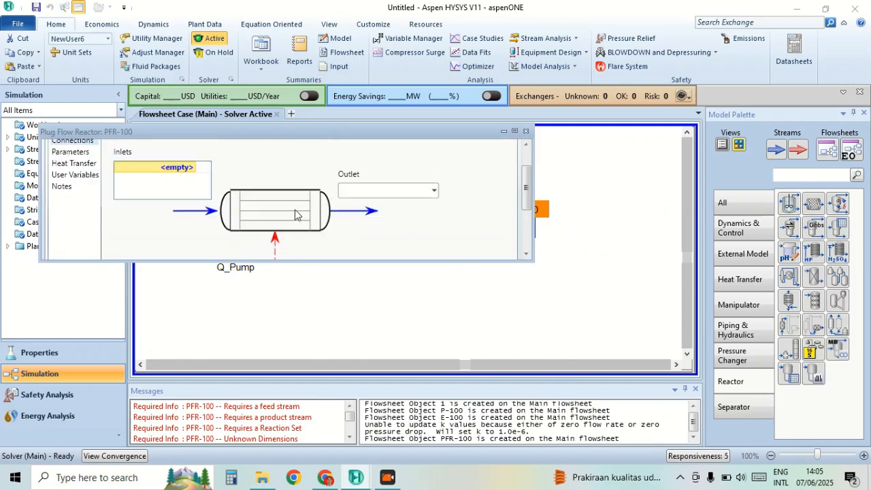
Connect the plug flow reactor with F2 as inlet and F3 as outlet.
{"action": "left_click", "coordinate": [192, 169]}
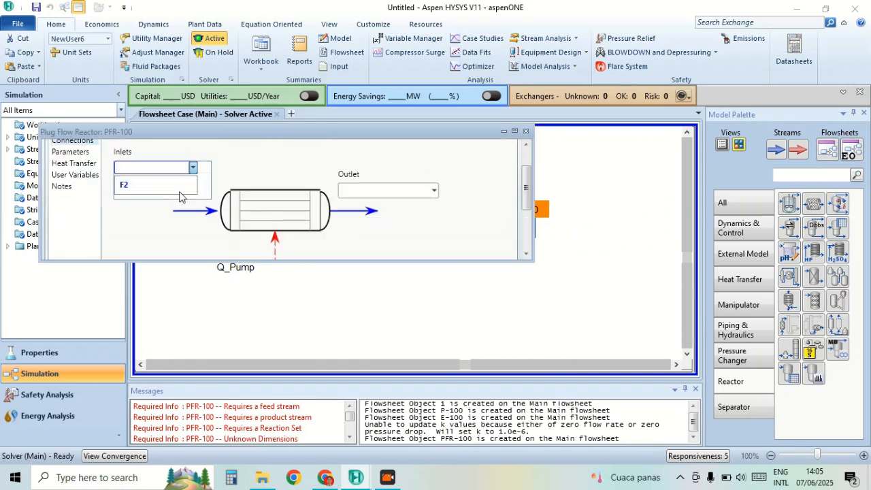
{"action": "left_click", "coordinate": [181, 190]}
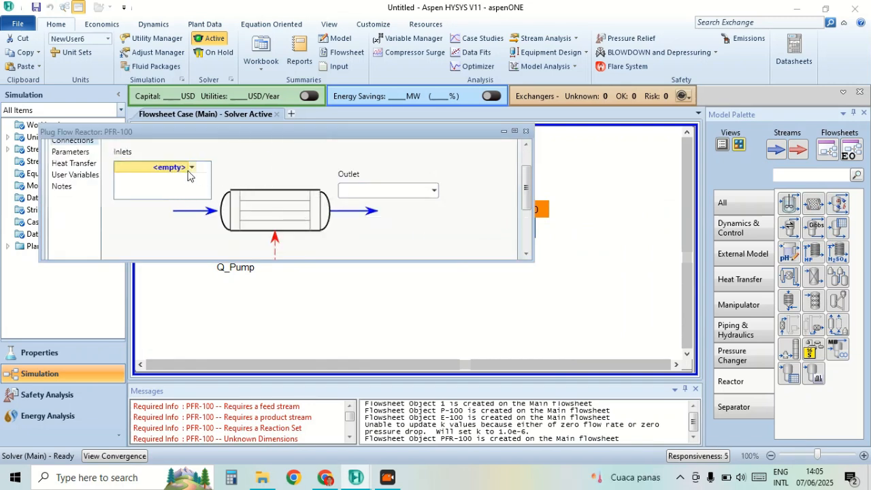
{"action": "left_click", "coordinate": [190, 168]}
{"action": "left_click", "coordinate": [167, 186]}
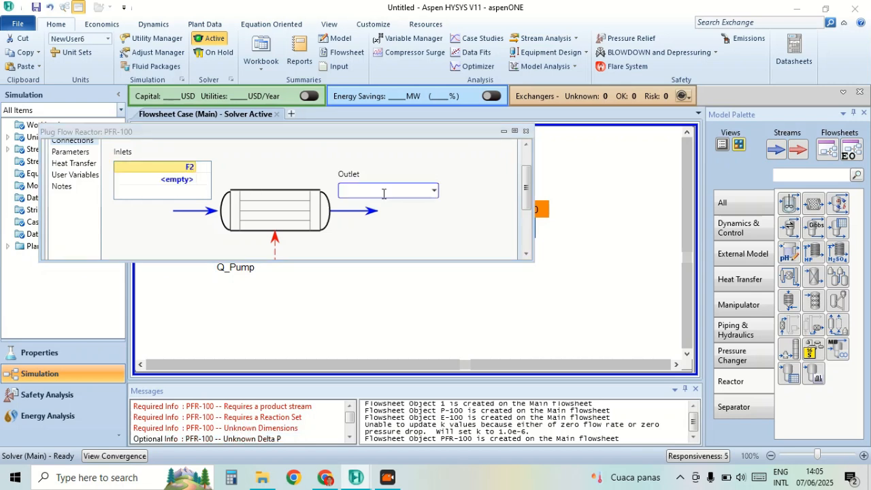
{"action": "type", "text": "F3"}
{"action": "key", "text": "Return"}
Assign reaction set Set-1 to the plug flow reactor and return to its design settings.
{"action": "left_click", "coordinate": [99, 151]}
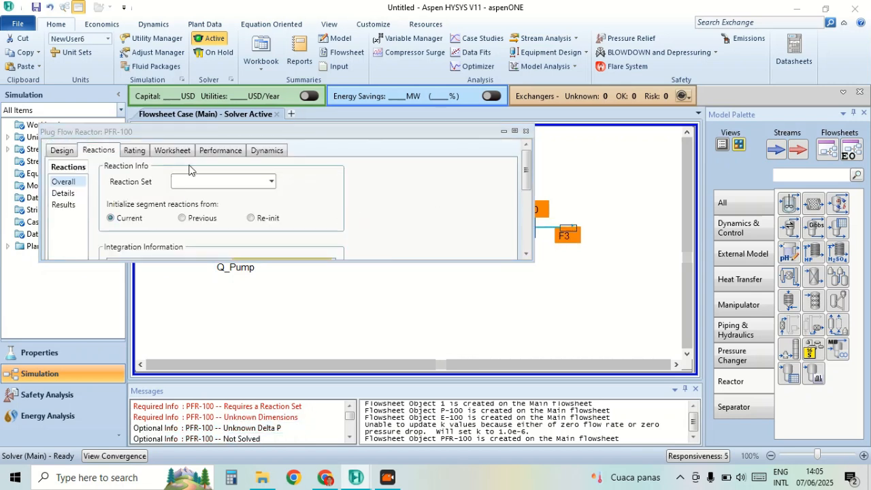
{"action": "left_click", "coordinate": [271, 181]}
{"action": "left_click", "coordinate": [261, 197]}
{"action": "left_click", "coordinate": [60, 151]}
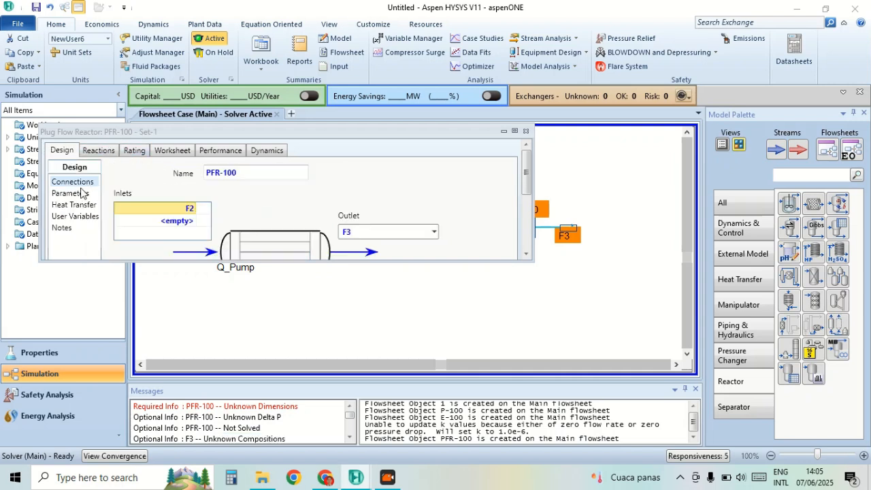
Set the plug flow reactor's user-specified pressure drop to 0 kPa.
{"action": "left_click", "coordinate": [82, 193]}
{"action": "left_click", "coordinate": [253, 183]}
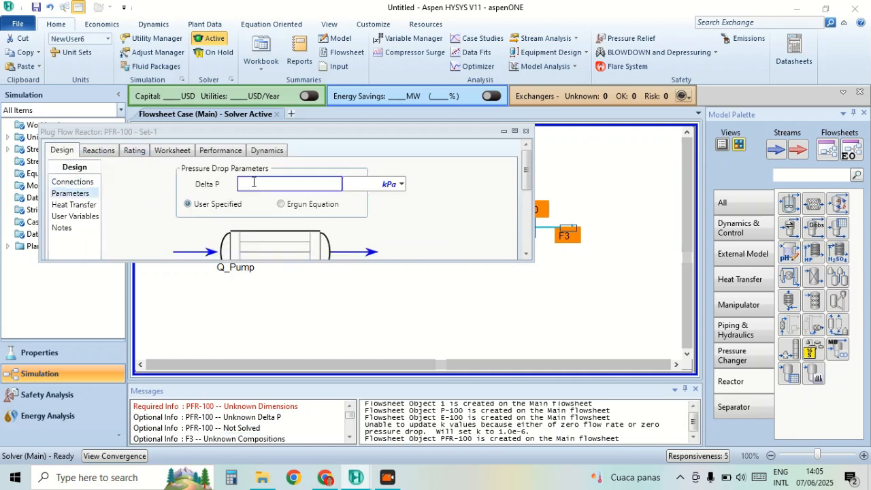
{"action": "key", "text": "Return"}
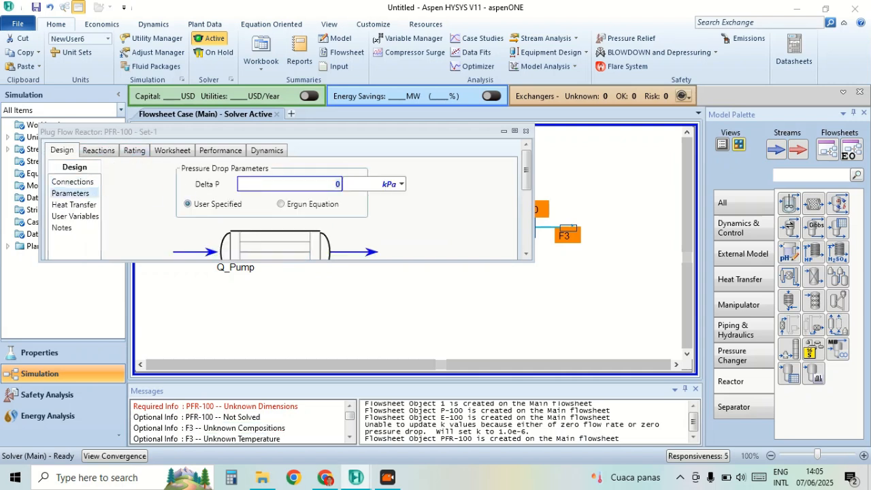
{"action": "left_click", "coordinate": [477, 234]}
Size the reactor tube with a length of 4 m and a diameter of 2 m.
{"action": "left_click", "coordinate": [135, 151]}
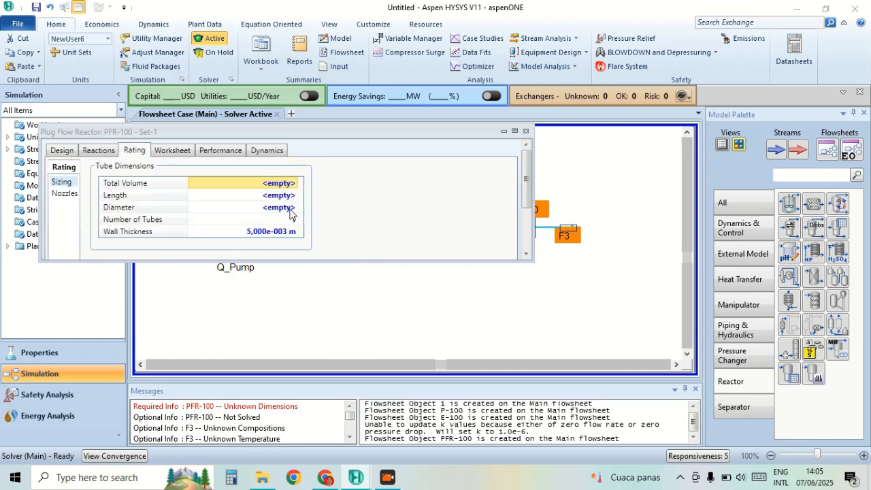
{"action": "left_click", "coordinate": [285, 198]}
{"action": "type", "text": "4"}
{"action": "key", "text": "Return"}
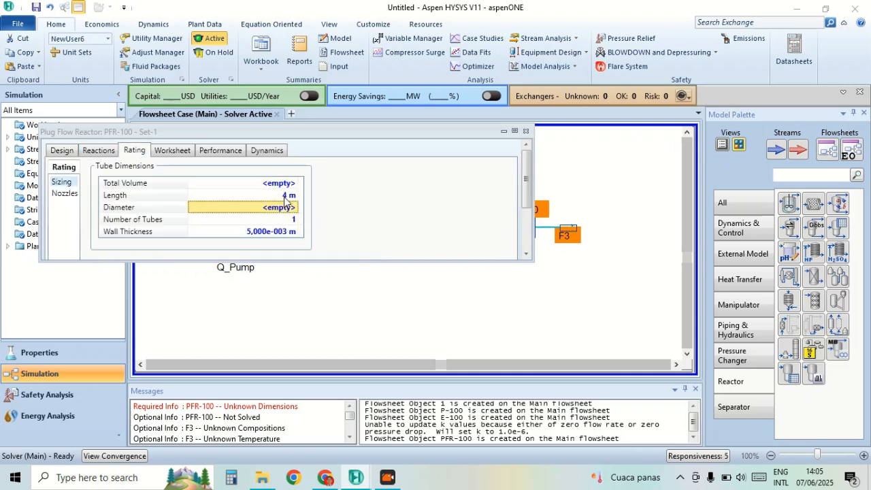
{"action": "type", "text": "2"}
{"action": "key", "text": "Return"}
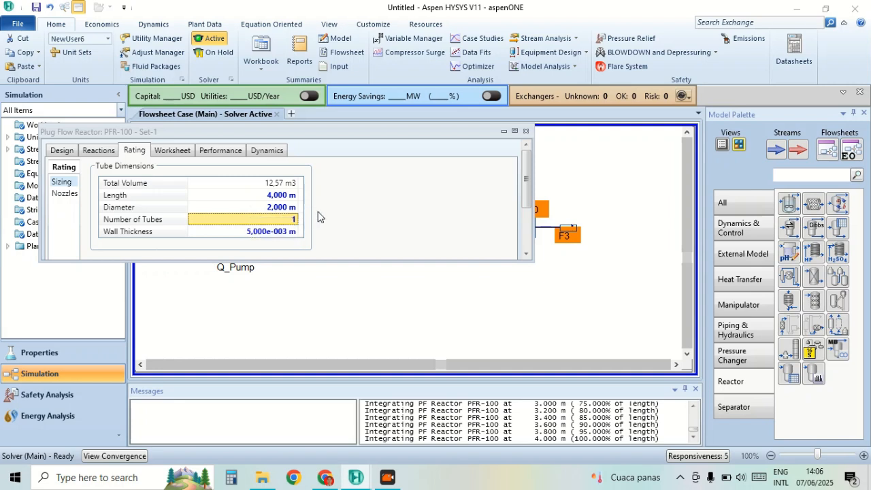
Set the reactor's number of tubes to 50, review the F2 and F3 conditions and compositions, and close the reactor settings.
{"action": "left_click", "coordinate": [279, 220]}
{"action": "type", "text": "50"}
{"action": "key", "text": "Return"}
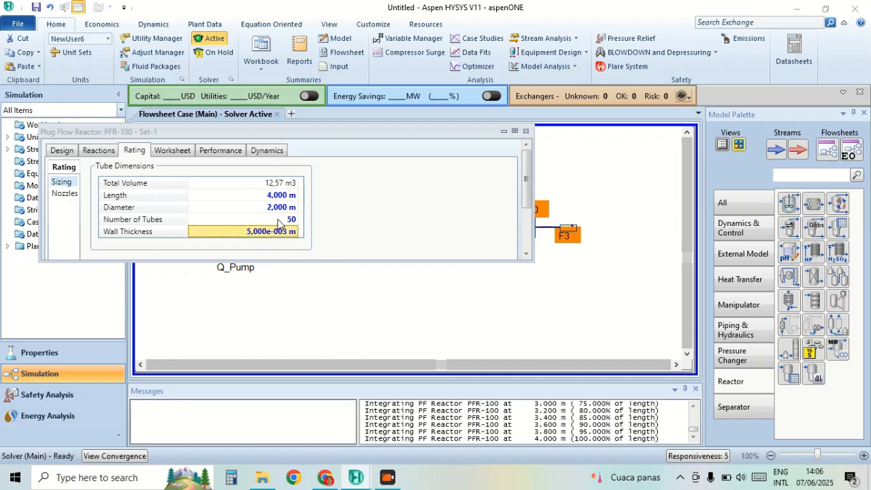
{"action": "left_click", "coordinate": [177, 150]}
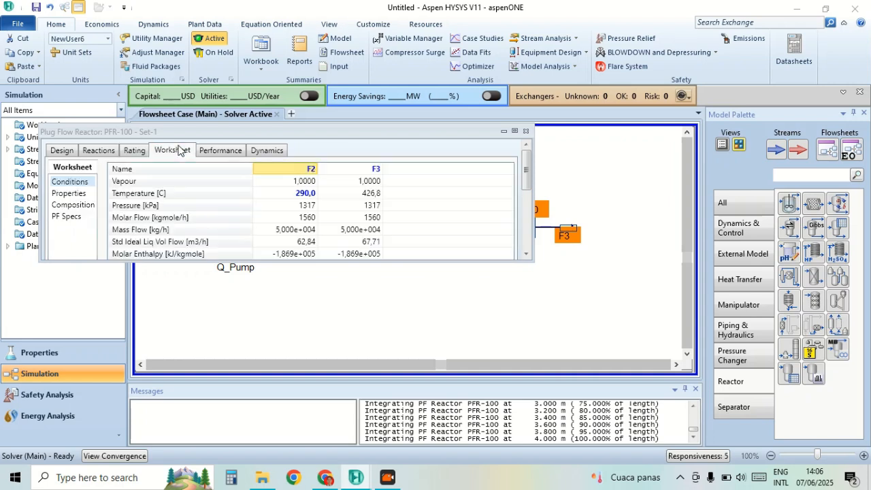
{"action": "left_click", "coordinate": [88, 204]}
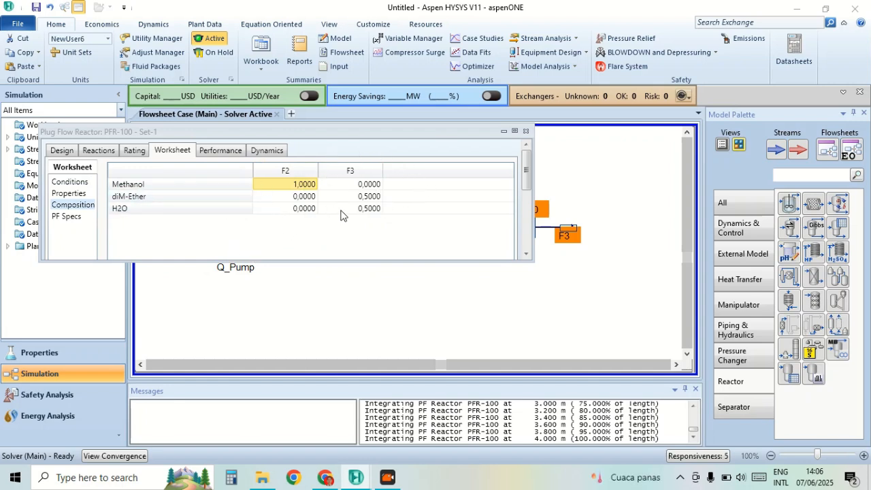
{"action": "left_click", "coordinate": [527, 131]}
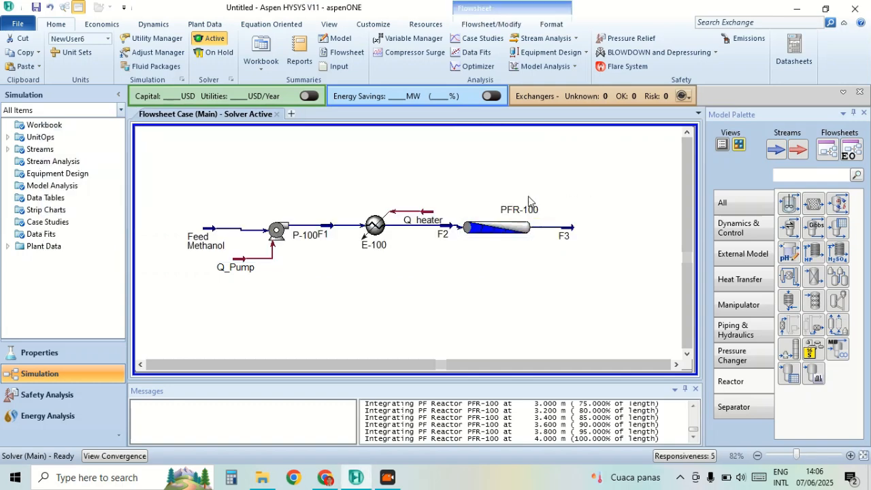
Set the forward reaction parameters of kinetic reaction Rxn-1 to A = 80000 and E = 50000 kJ/kgmole.
{"action": "left_click", "coordinate": [77, 358]}
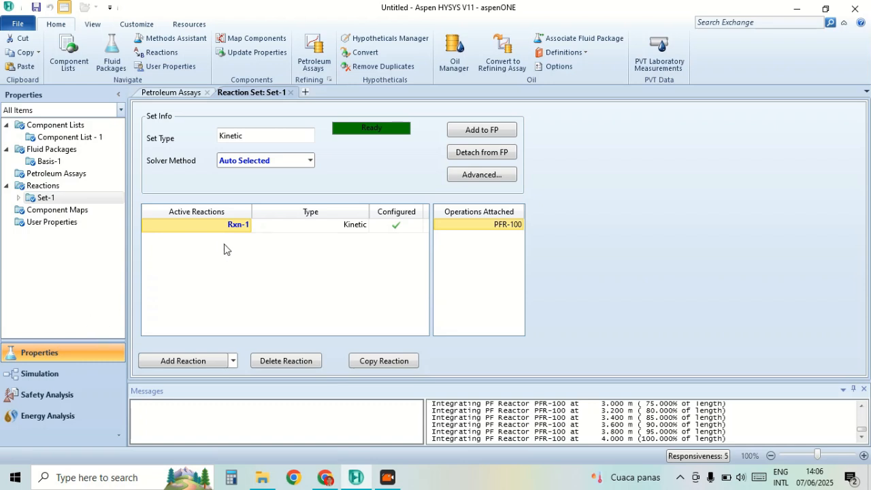
{"action": "double_click", "coordinate": [238, 226]}
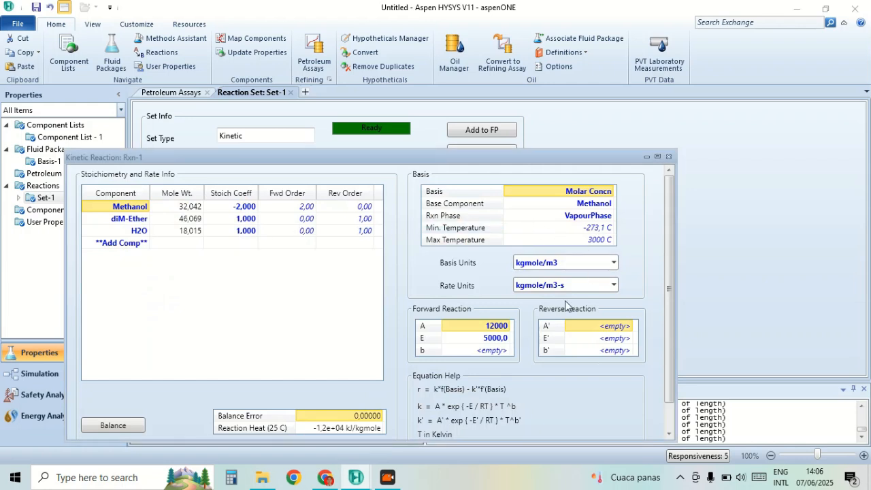
{"action": "type", "text": "8"}
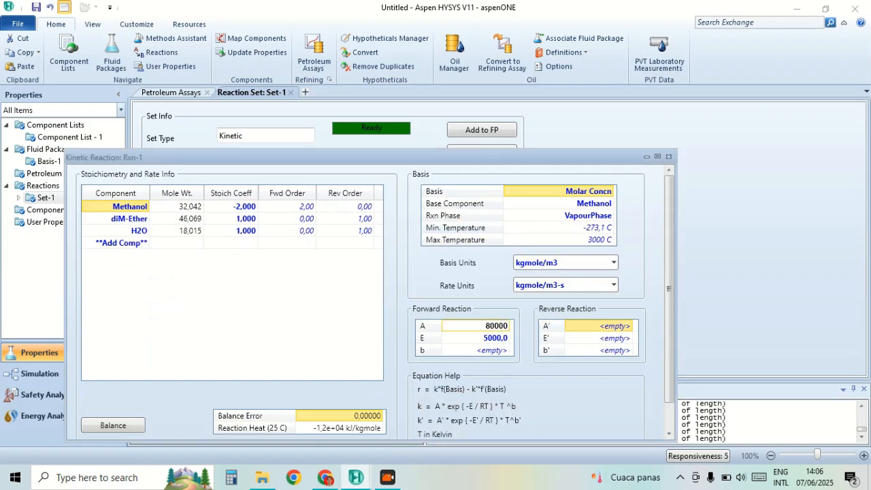
{"action": "key", "text": "Return"}
{"action": "type", "text": "50"}
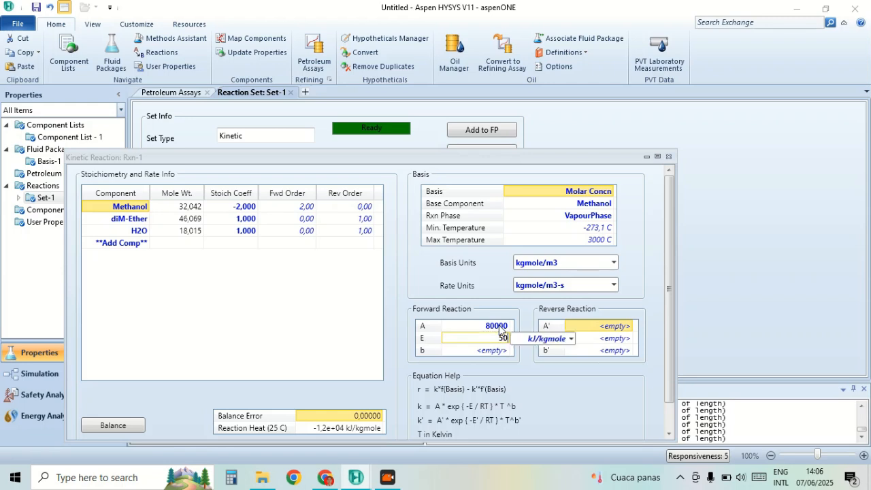
{"action": "key", "text": "Return"}
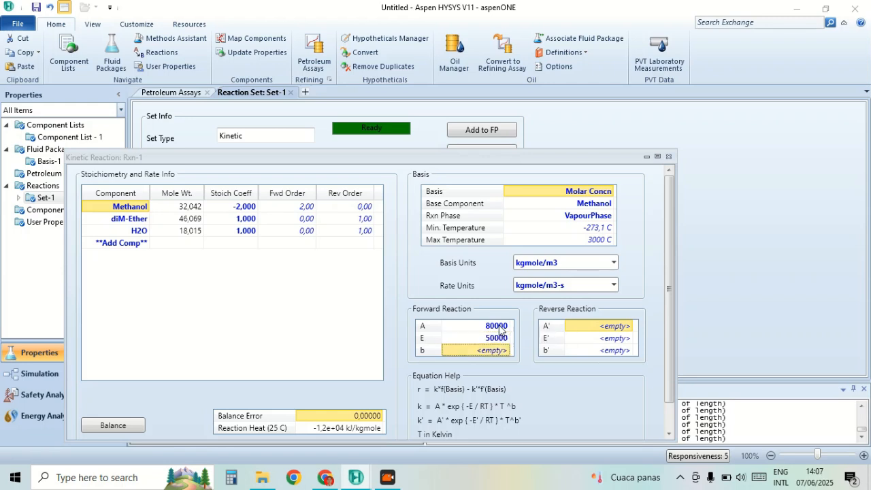
{"action": "left_click", "coordinate": [669, 157]}
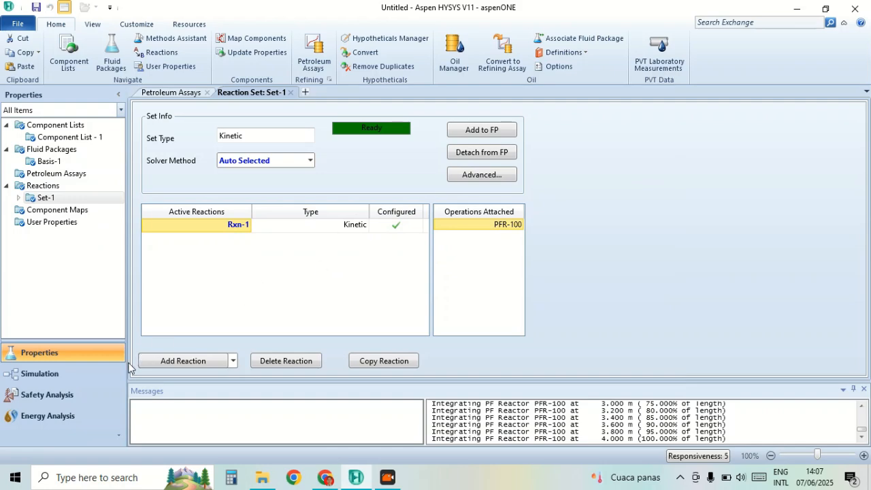
Return to the flowsheet and check the compositions of streams F2 and F3 in the plug flow reactor's worksheet.
{"action": "left_click", "coordinate": [99, 374]}
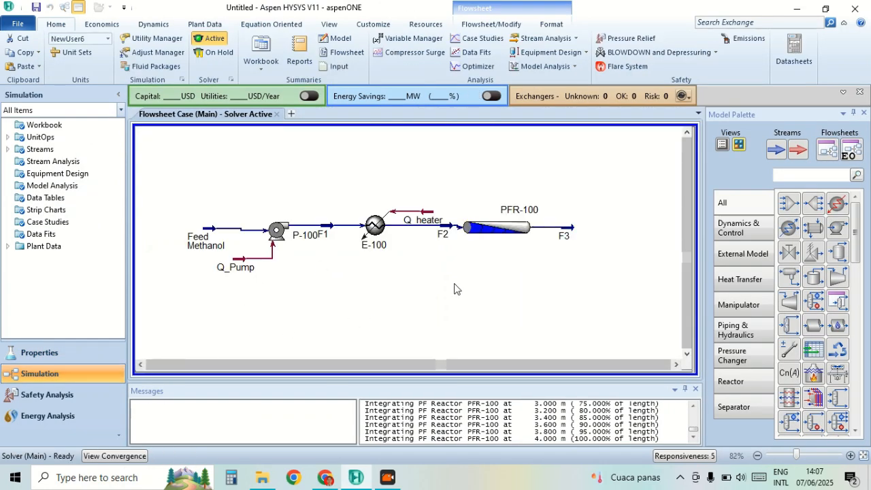
{"action": "double_click", "coordinate": [519, 233]}
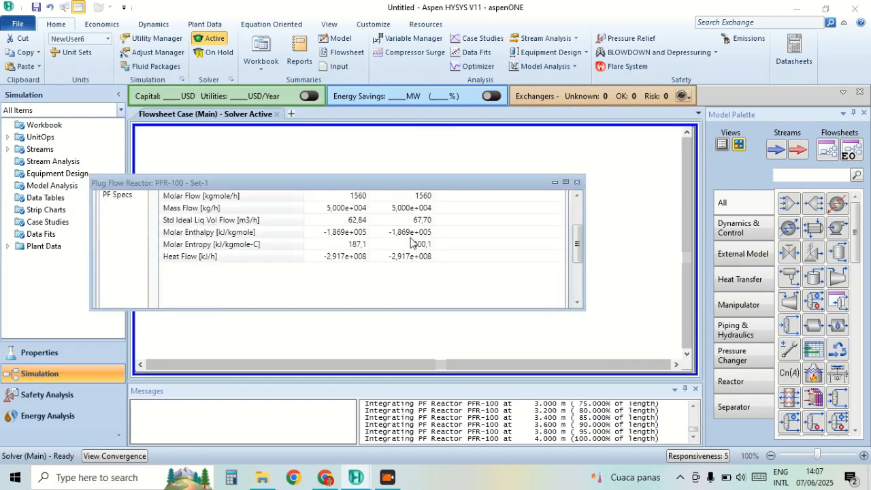
{"action": "left_click", "coordinate": [116, 257]}
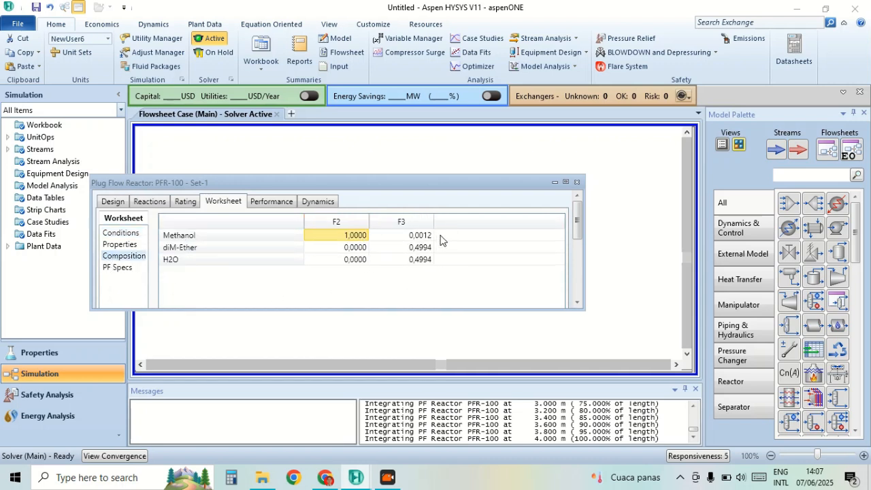
Set the reactor's number of tubes to 1 and check the methanol, dimethyl ether and water fractions in F3.
{"action": "left_click", "coordinate": [193, 203]}
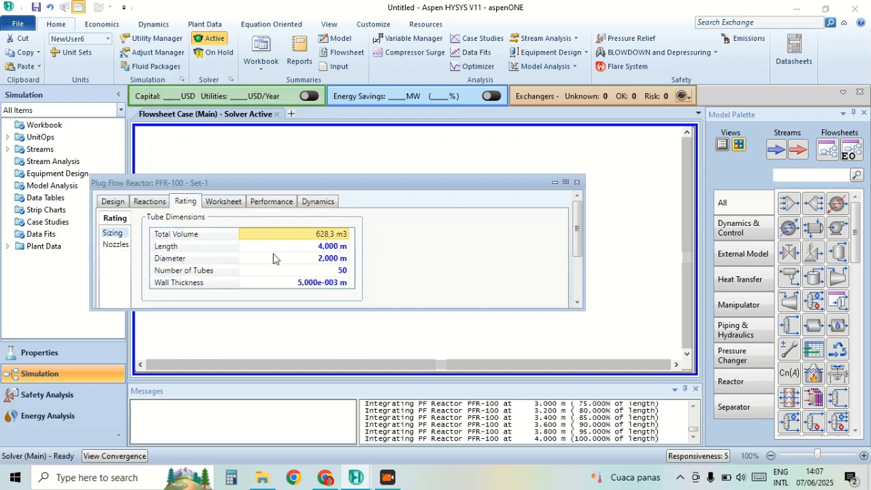
{"action": "left_click", "coordinate": [341, 272]}
{"action": "type", "text": "1"}
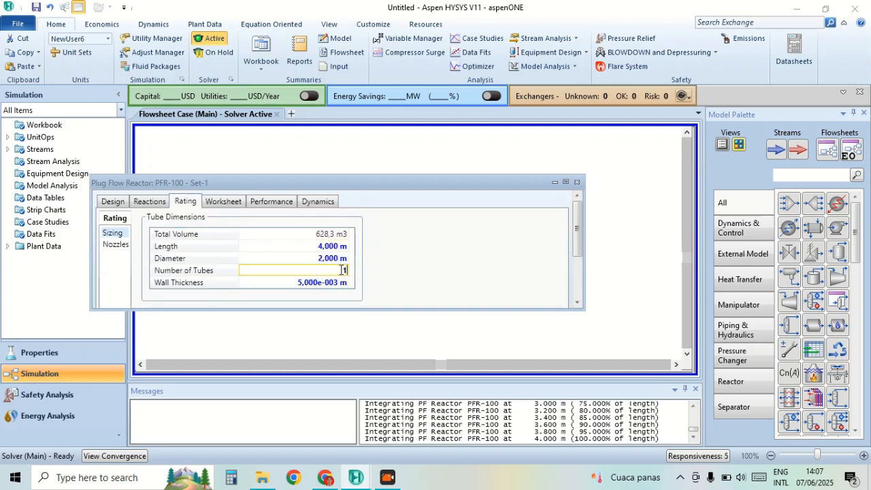
{"action": "key", "text": "Return"}
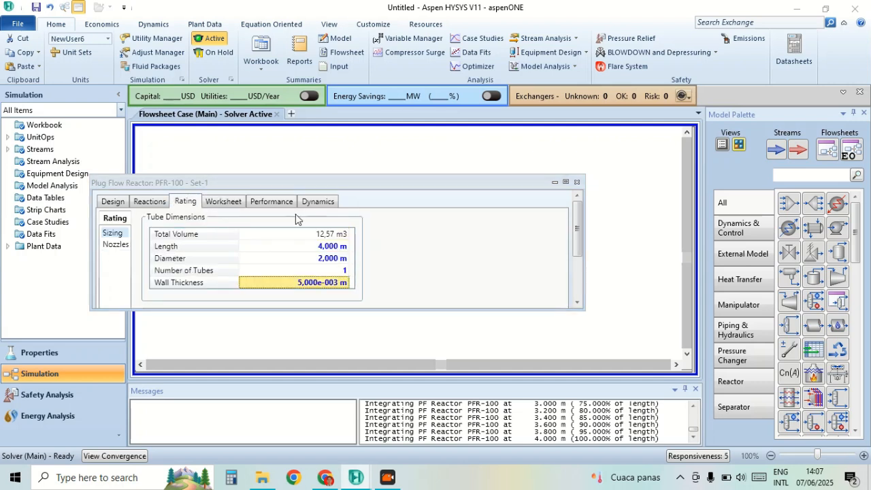
{"action": "left_click", "coordinate": [223, 202]}
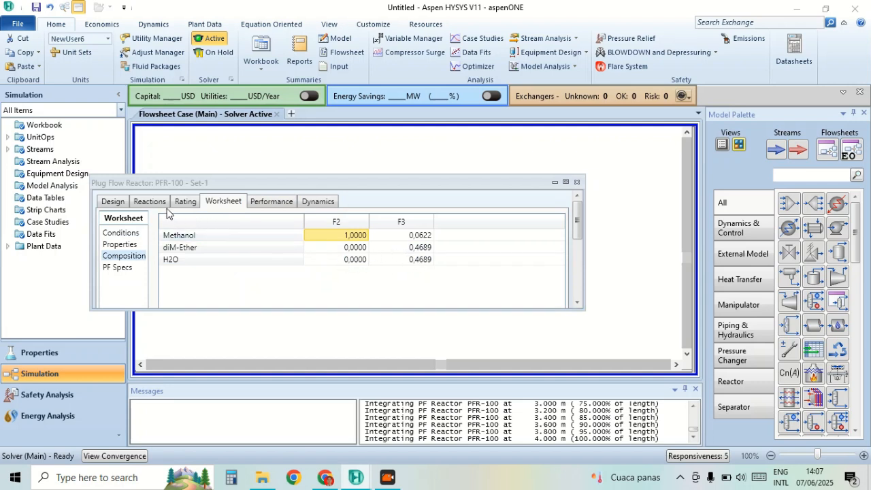
{"action": "left_click", "coordinate": [420, 263]}
{"action": "left_click", "coordinate": [427, 236]}
{"action": "left_click", "coordinate": [427, 250]}
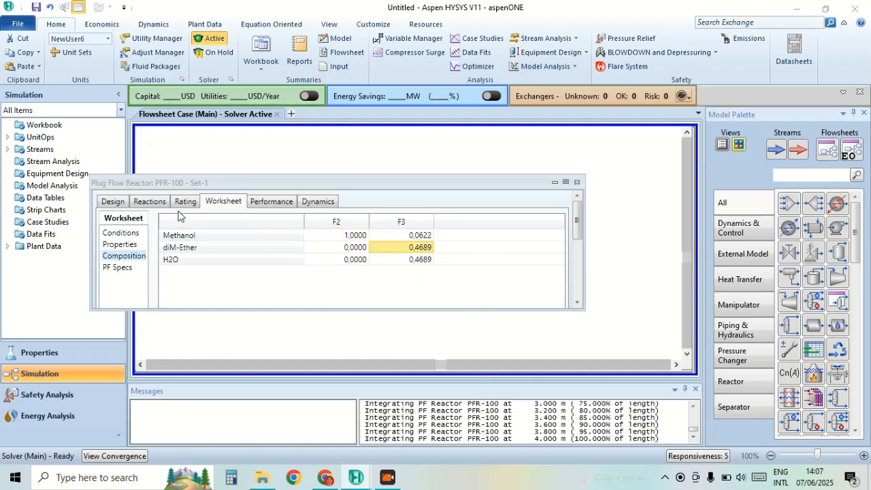
Set the reactor tube diameter to 1 m and check the F3 composition.
{"action": "left_click", "coordinate": [117, 202]}
{"action": "left_click", "coordinate": [151, 201]}
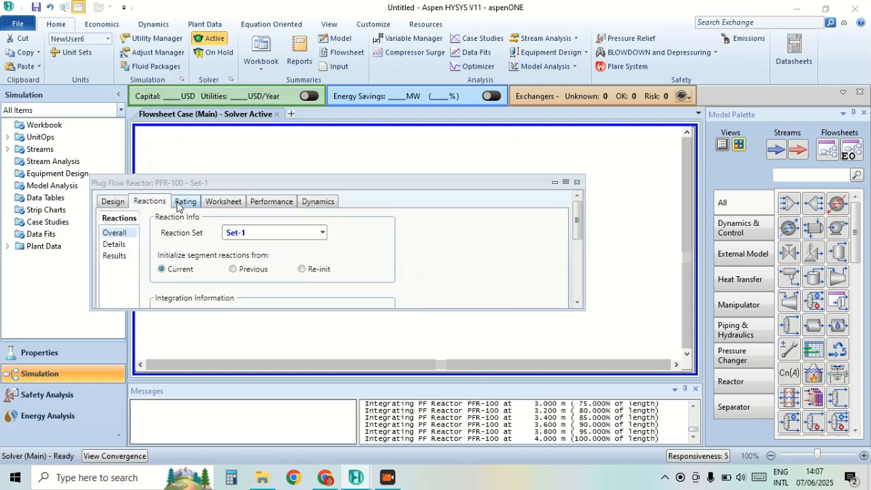
{"action": "left_click", "coordinate": [184, 202]}
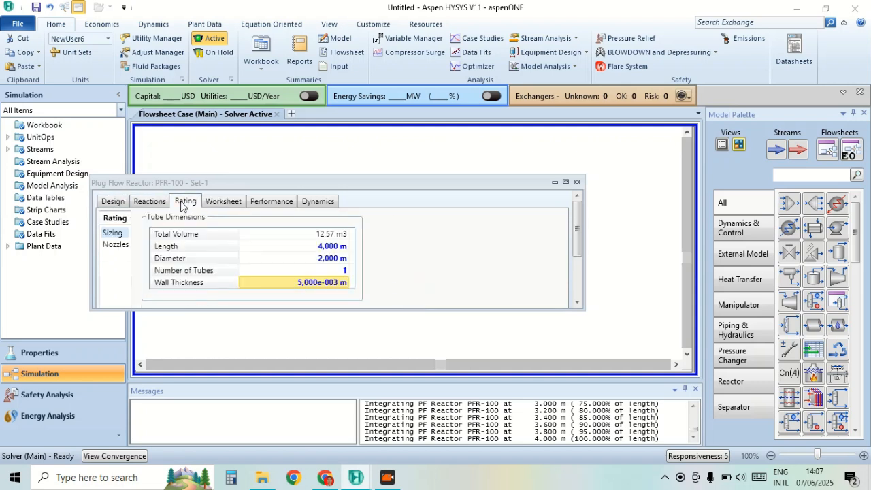
{"action": "left_click", "coordinate": [333, 259]}
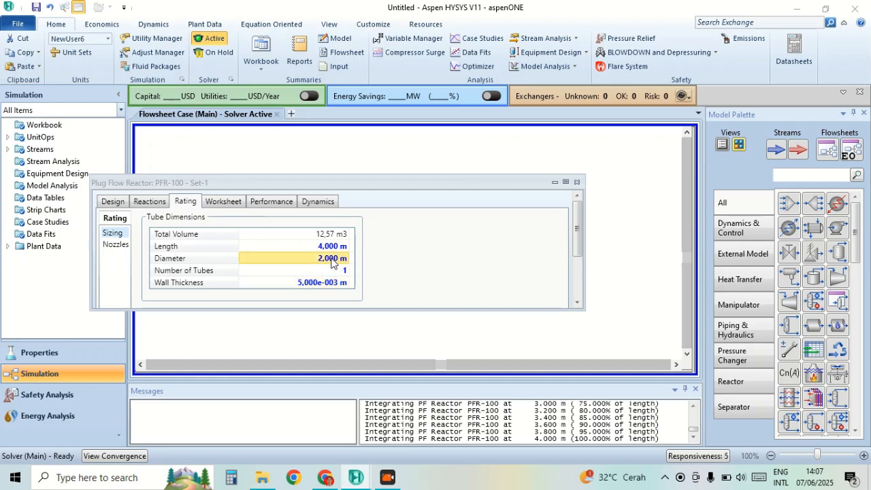
{"action": "type", "text": "1"}
{"action": "key", "text": "Return"}
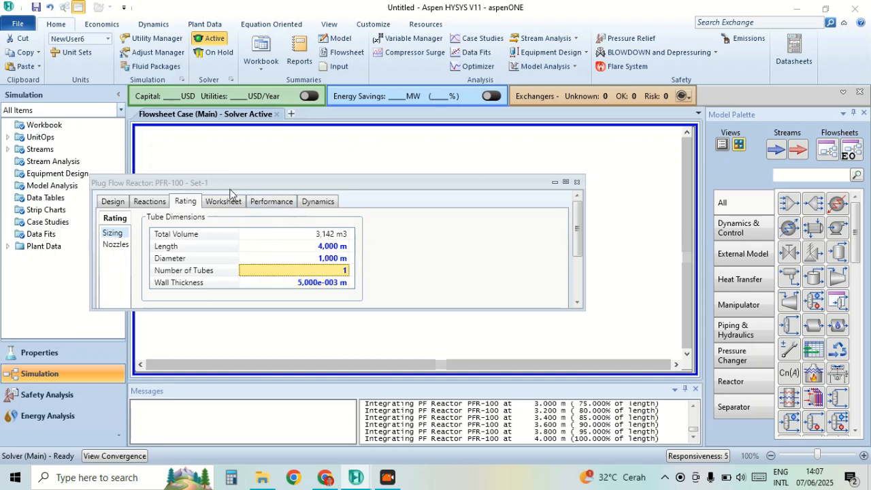
{"action": "left_click", "coordinate": [223, 201]}
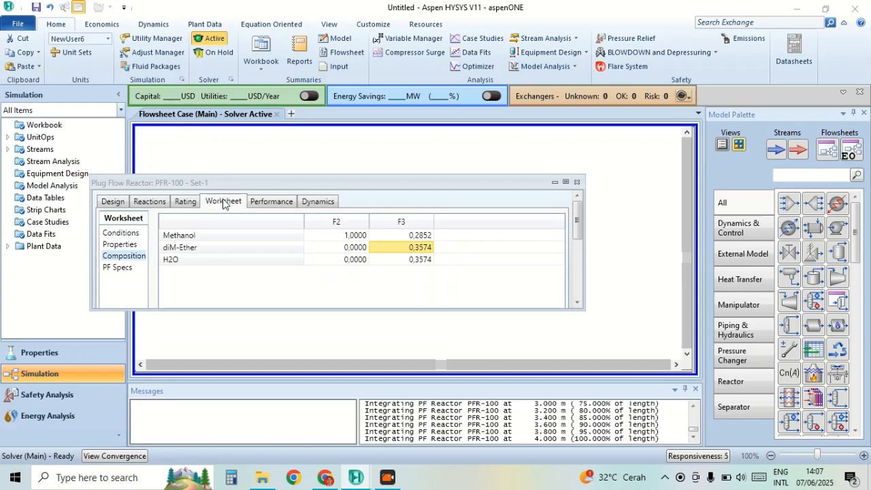
Restore the reactor tube diameter to 2 m and recheck the composition of F3.
{"action": "left_click", "coordinate": [185, 203]}
{"action": "left_click", "coordinate": [146, 203]}
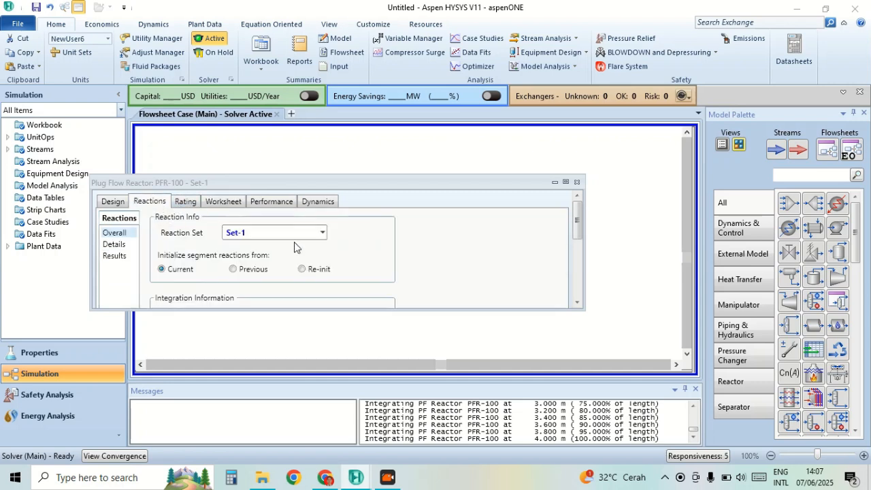
{"action": "left_click", "coordinate": [185, 203]}
{"action": "left_click", "coordinate": [328, 247]}
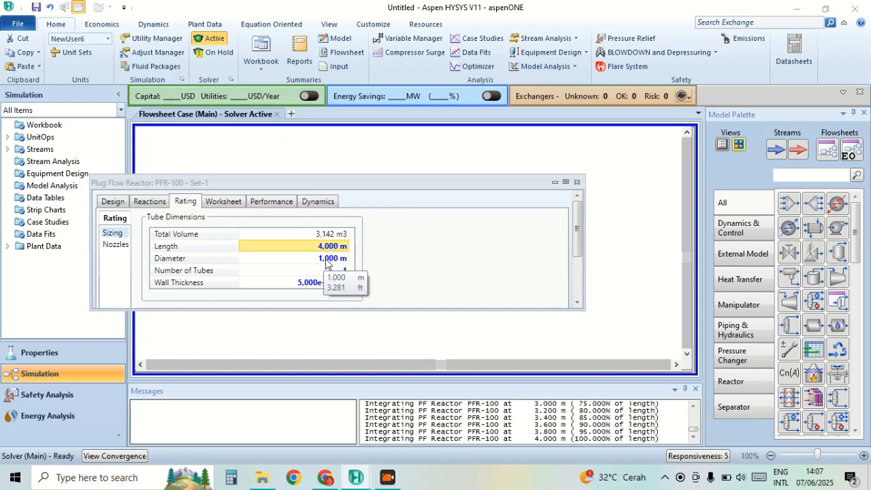
{"action": "left_click", "coordinate": [325, 260]}
{"action": "type", "text": "2"}
{"action": "key", "text": "Return"}
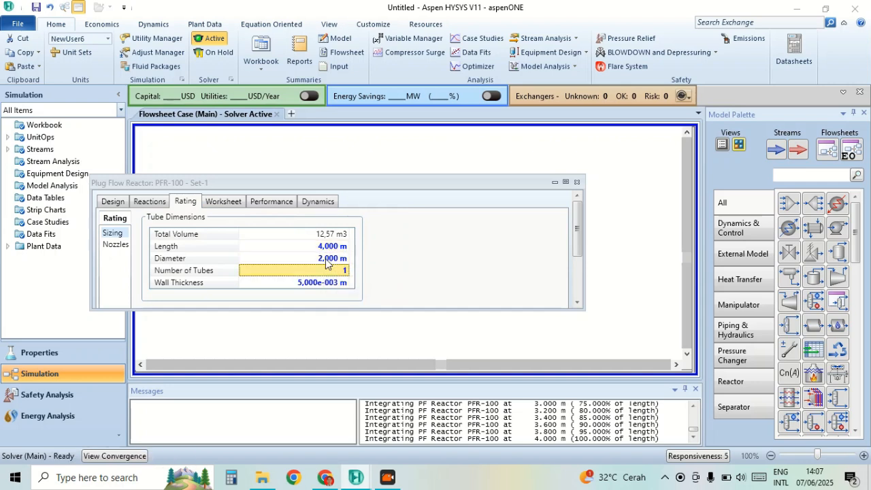
{"action": "left_click", "coordinate": [238, 204]}
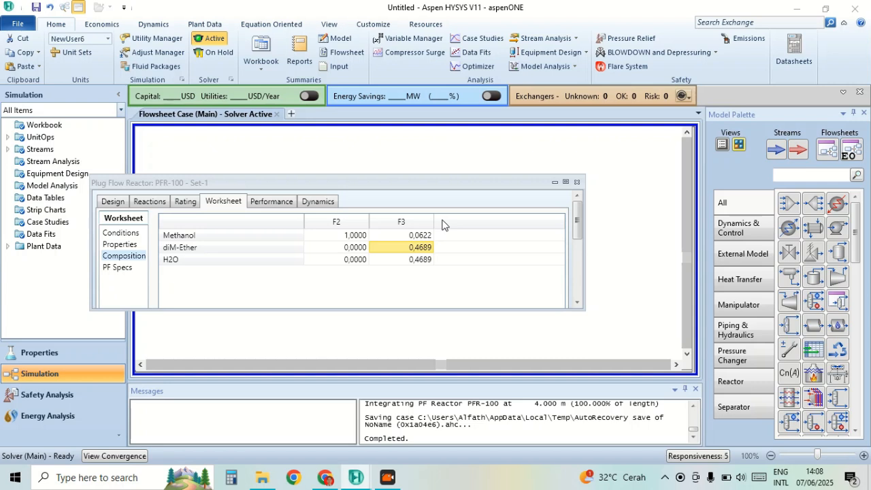
Resize the reactor tube to a diameter of 1 m and a length of 3 m.
{"action": "left_click", "coordinate": [182, 203]}
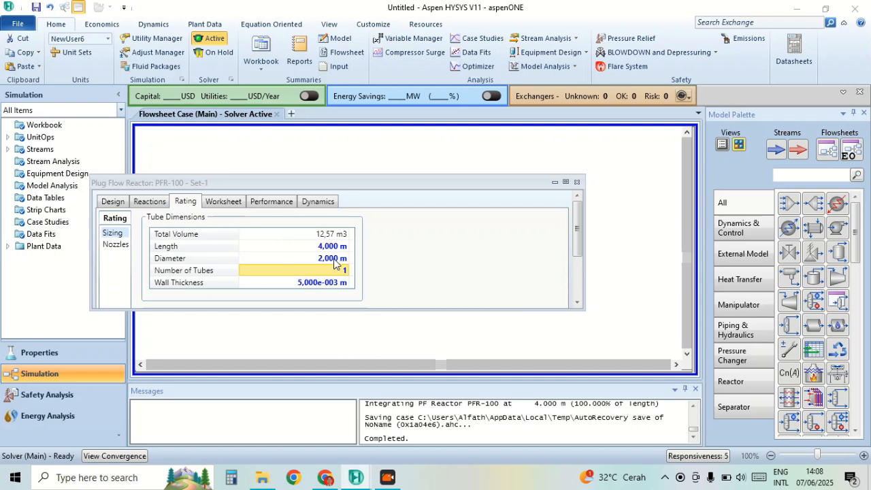
{"action": "left_click", "coordinate": [331, 261]}
{"action": "type", "text": "1"}
{"action": "key", "text": "Return"}
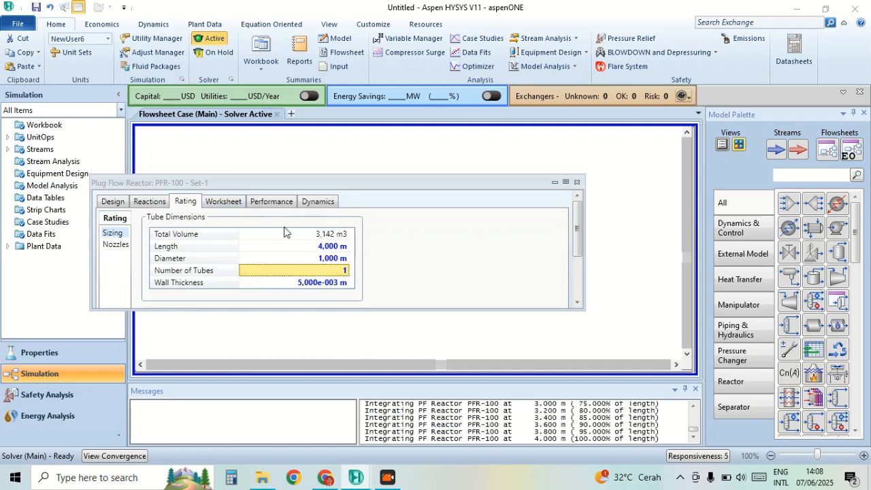
{"action": "left_click", "coordinate": [330, 248]}
{"action": "type", "text": "3"}
{"action": "key", "text": "Return"}
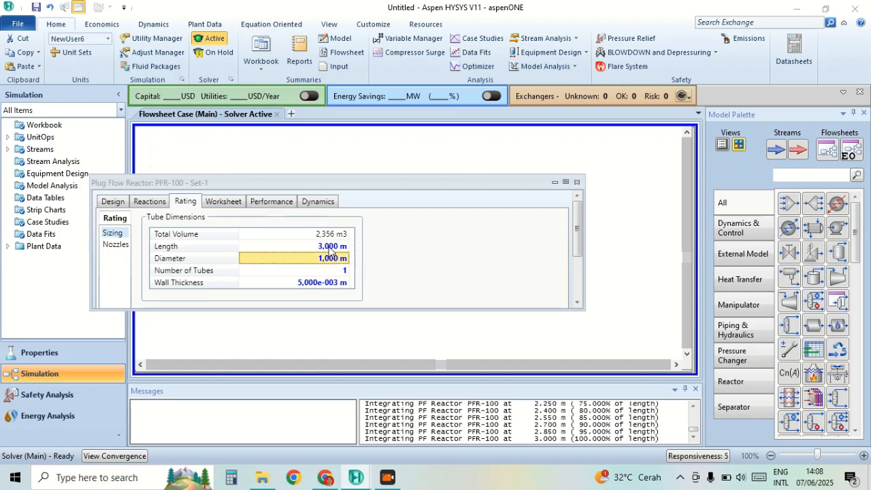
Check the methanol, dimethyl ether and water fractions of F3 for the resized reactor.
{"action": "left_click", "coordinate": [224, 204]}
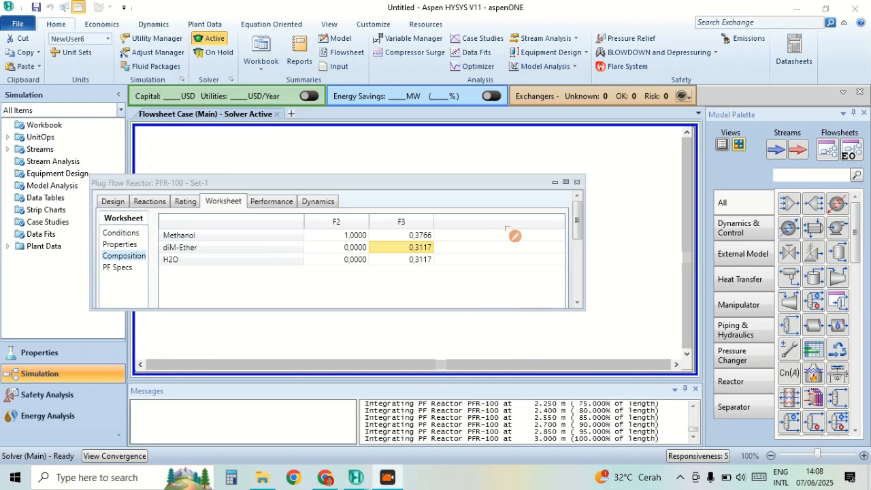
{"action": "mouse_move", "coordinate": [423, 136]}
{"action": "left_mouse_down"}
{"action": "mouse_move", "coordinate": [390, 149]}
{"action": "mouse_move", "coordinate": [384, 179]}
{"action": "mouse_move", "coordinate": [418, 181]}
{"action": "mouse_move", "coordinate": [421, 144]}
{"action": "mouse_move", "coordinate": [402, 138]}
{"action": "left_mouse_up"}
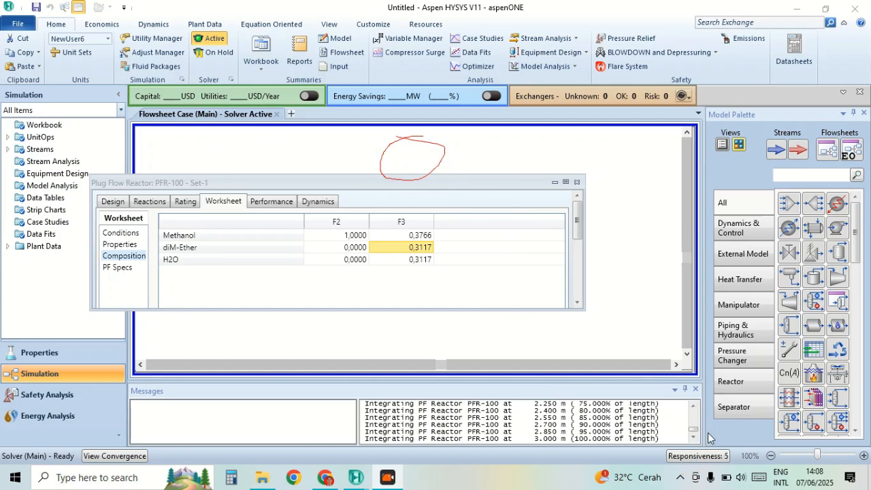
{"action": "mouse_move", "coordinate": [491, 137]}
{"action": "left_mouse_down"}
{"action": "mouse_move", "coordinate": [505, 153]}
{"action": "mouse_move", "coordinate": [514, 140]}
{"action": "mouse_move", "coordinate": [530, 154]}
{"action": "mouse_move", "coordinate": [565, 145]}
{"action": "mouse_move", "coordinate": [598, 157]}
{"action": "mouse_move", "coordinate": [607, 180]}
{"action": "left_mouse_up"}
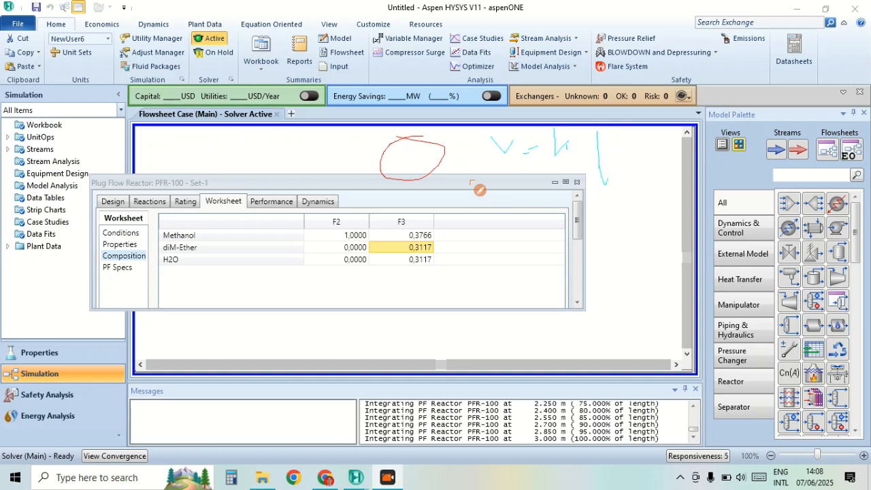
{"action": "mouse_move", "coordinate": [403, 145]}
{"action": "left_mouse_down"}
{"action": "mouse_move", "coordinate": [415, 146]}
{"action": "mouse_move", "coordinate": [398, 160]}
{"action": "left_mouse_up"}
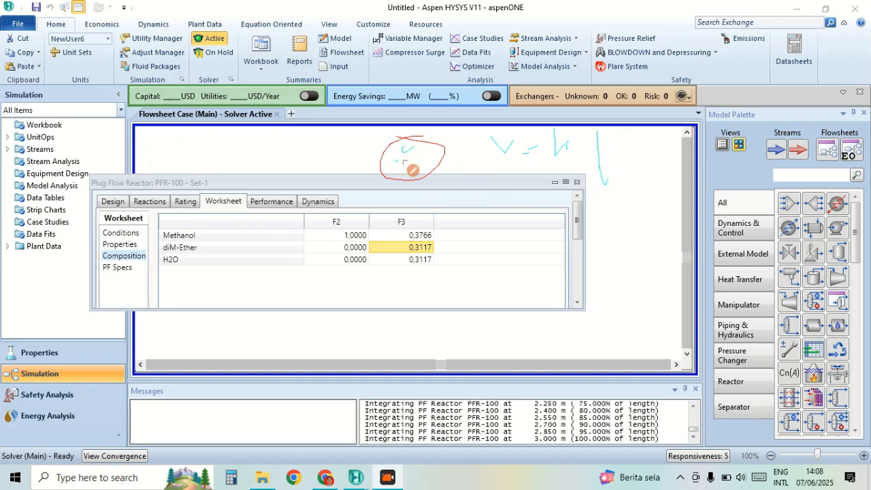
{"action": "left_click_drag", "start_coordinate": [474, 272], "coordinate": [506, 200]}
{"action": "mouse_move", "coordinate": [499, 267]}
{"action": "left_mouse_down"}
{"action": "mouse_move", "coordinate": [538, 189]}
{"action": "mouse_move", "coordinate": [503, 192]}
{"action": "left_mouse_up"}
{"action": "mouse_move", "coordinate": [538, 152]}
{"action": "left_mouse_down"}
{"action": "mouse_move", "coordinate": [508, 166]}
{"action": "mouse_move", "coordinate": [539, 158]}
{"action": "left_mouse_up"}
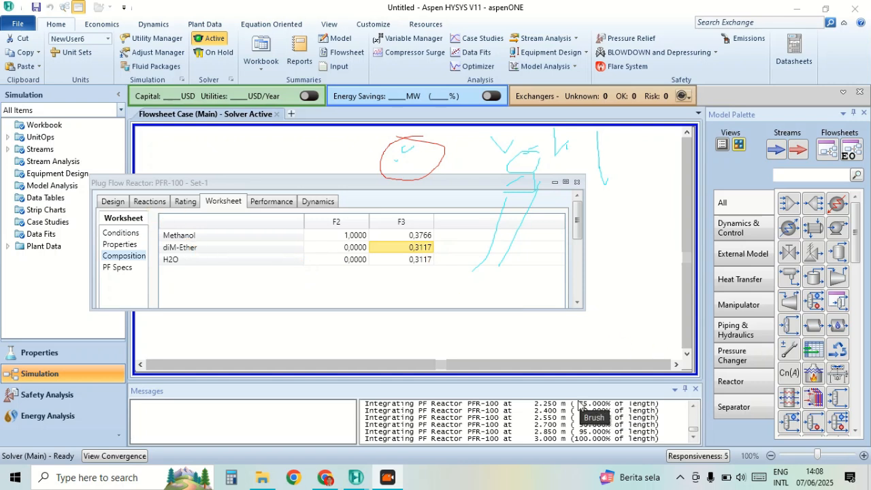
{"action": "left_click", "coordinate": [815, 400]}
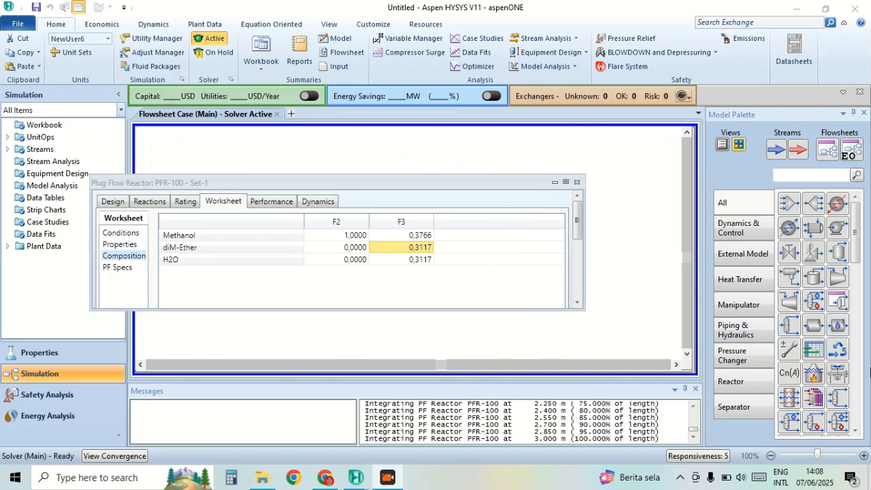
Review the reactor's tube dimensions and the F3 composition, and close the reactor window.
{"action": "left_click", "coordinate": [184, 202]}
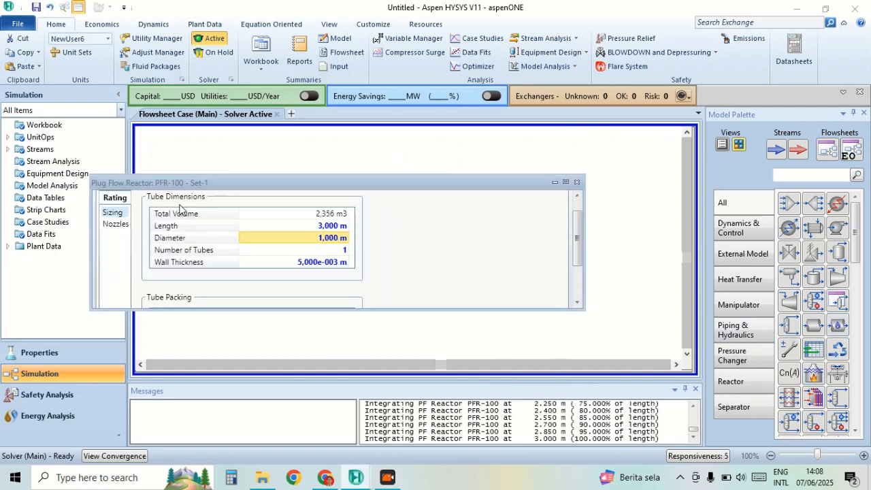
{"action": "scroll", "coordinate": [225, 206], "scroll_direction": "up", "scroll_amount": 1}
{"action": "left_click", "coordinate": [225, 202]}
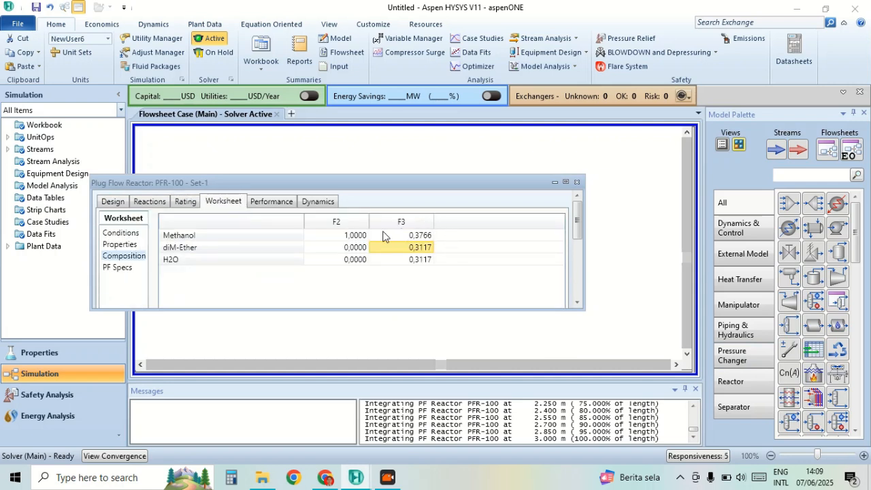
{"action": "left_click", "coordinate": [413, 236]}
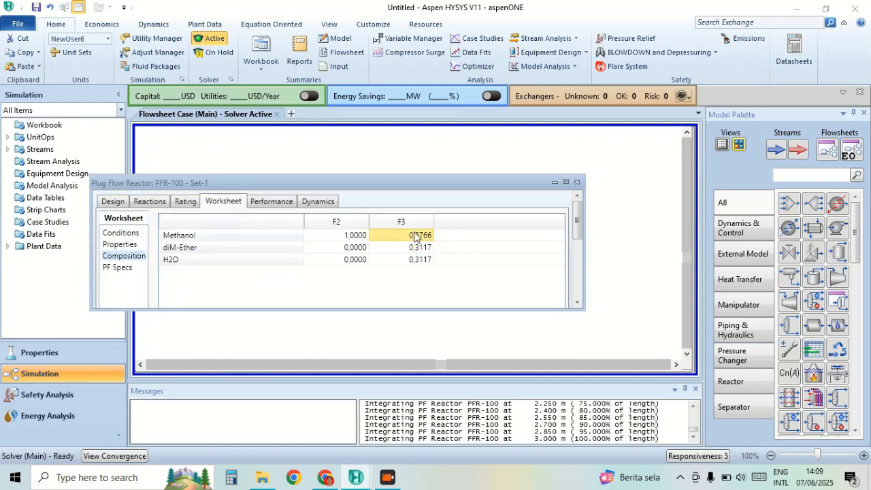
{"action": "left_click", "coordinate": [576, 183]}
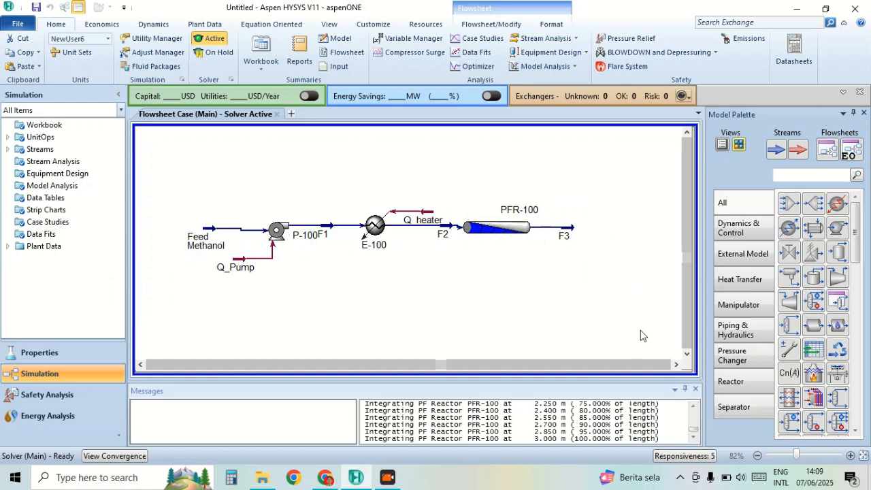
Inspect the conditions of the reactor outlet stream F3 and close its window.
{"action": "scroll", "coordinate": [679, 368], "scroll_direction": "right", "scroll_amount": 2}
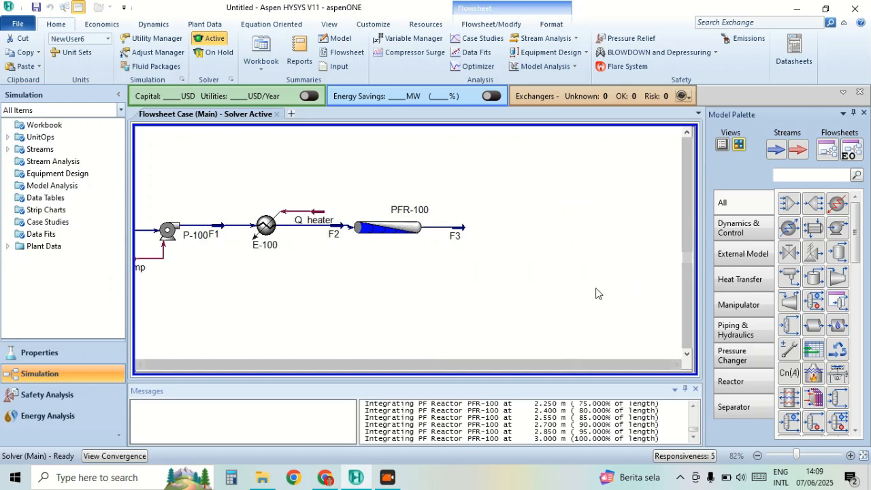
{"action": "scroll", "coordinate": [597, 293], "scroll_direction": "up", "scroll_amount": 3}
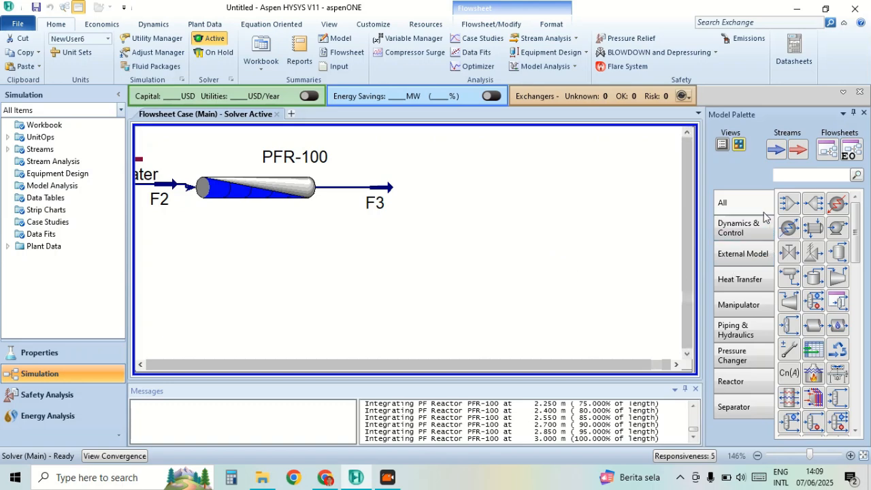
{"action": "left_click", "coordinate": [384, 190]}
{"action": "double_click", "coordinate": [384, 191]}
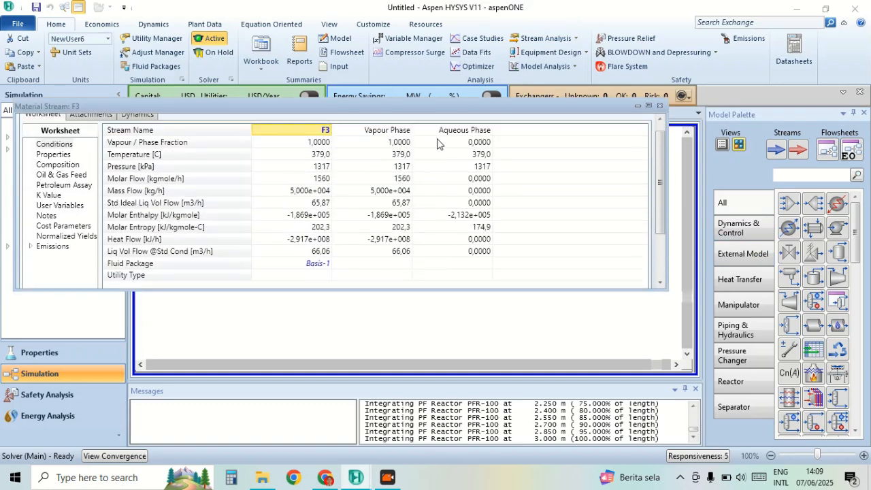
{"action": "left_click", "coordinate": [659, 105]}
Find the valve among the model objects and place one downstream of stream F3 on the flowsheet.
{"action": "left_click", "coordinate": [807, 178]}
{"action": "type", "text": "vlav"}
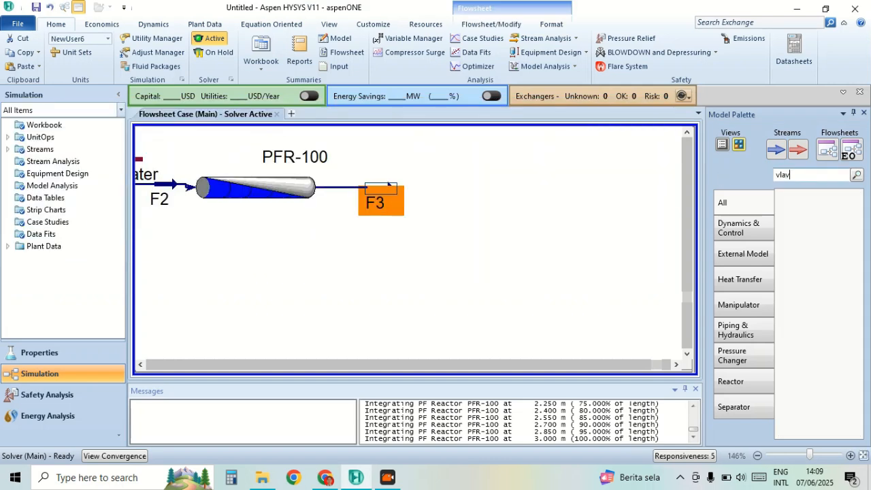
{"action": "key", "text": "BackSpace"}
{"action": "key", "text": "BackSpace"}
{"action": "key", "text": "BackSpace"}
{"action": "type", "text": "alv"}
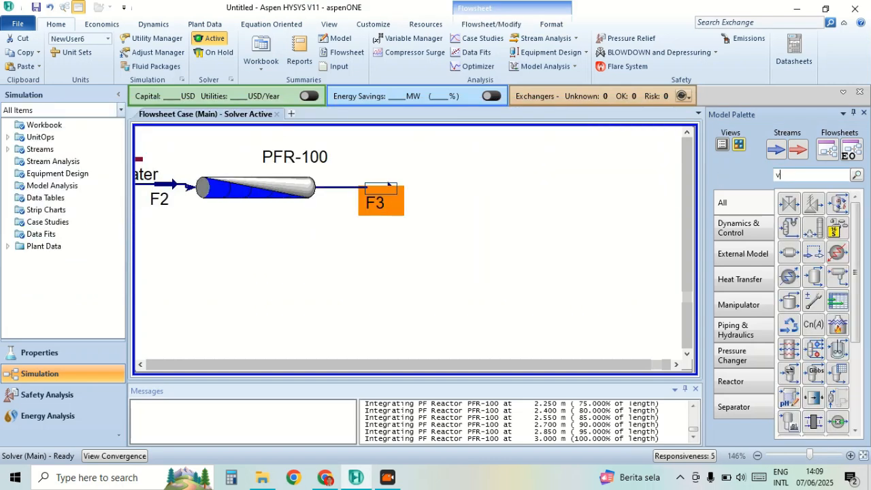
{"action": "left_click_drag", "start_coordinate": [790, 204], "coordinate": [426, 213]}
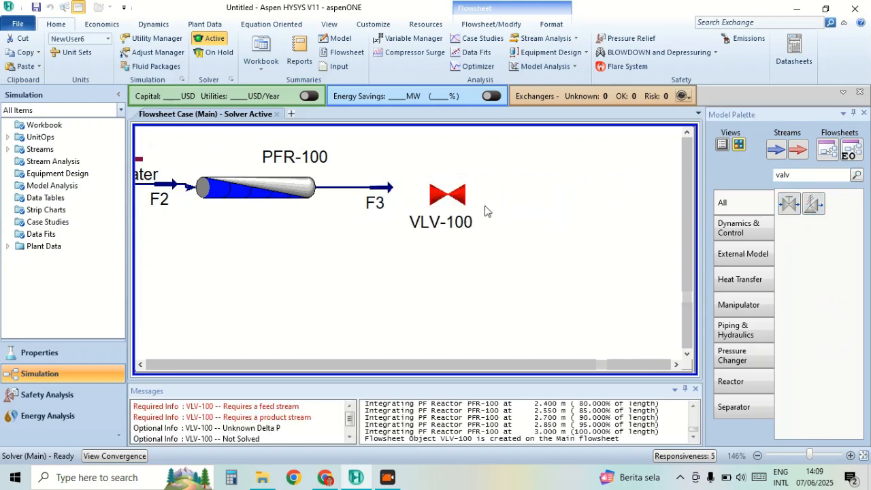
Connect the valve with F3 as its inlet stream and a new outlet stream F4.
{"action": "double_click", "coordinate": [453, 196]}
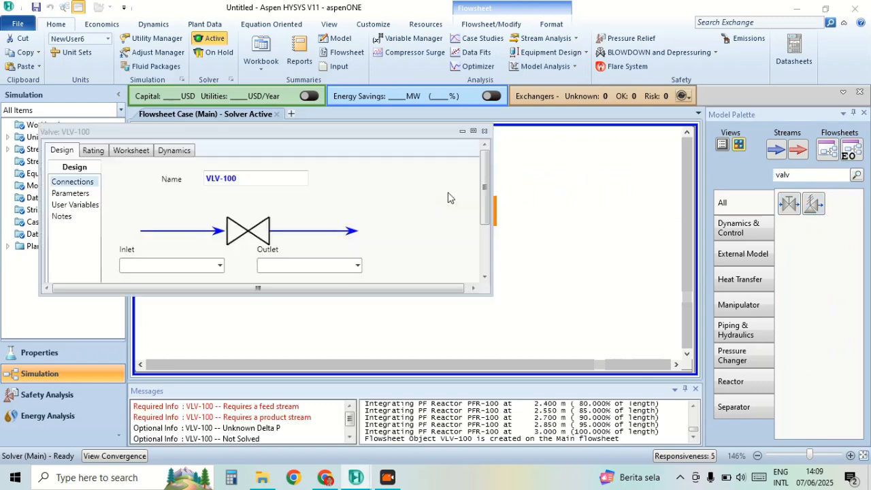
{"action": "scroll", "coordinate": [449, 197], "scroll_direction": "down", "scroll_amount": 3}
{"action": "left_click", "coordinate": [219, 187]}
{"action": "left_click", "coordinate": [219, 202]}
{"action": "left_click", "coordinate": [280, 188]}
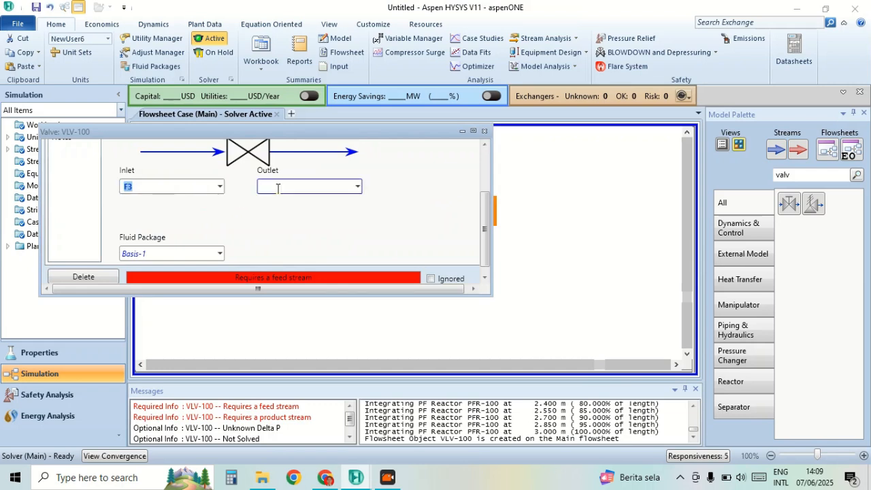
{"action": "type", "text": "F4"}
{"action": "key", "text": "Return"}
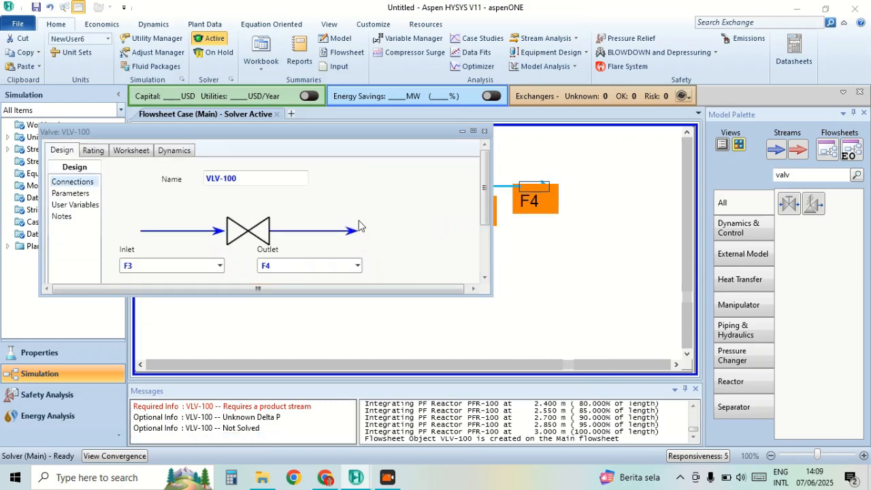
Set the pressure of valve outlet stream F4 to 709,3 kPa and close the valve window.
{"action": "left_click", "coordinate": [151, 152]}
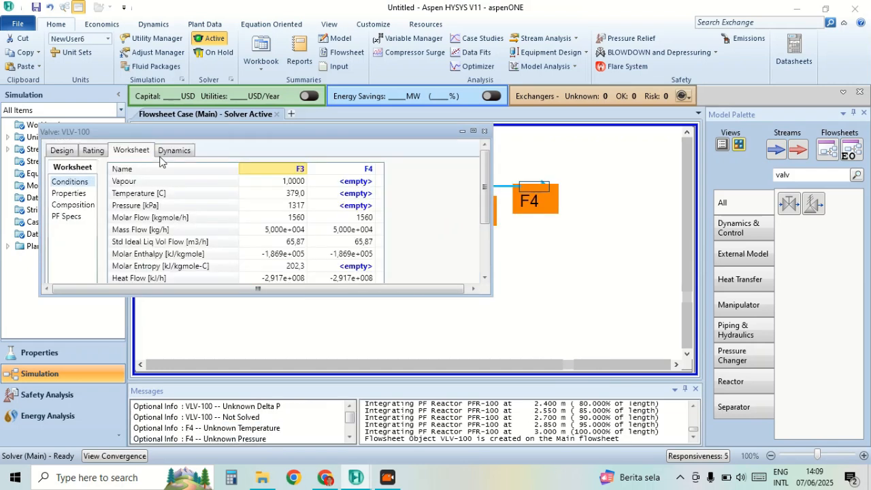
{"action": "left_click", "coordinate": [365, 206]}
{"action": "type", "text": "709,3"}
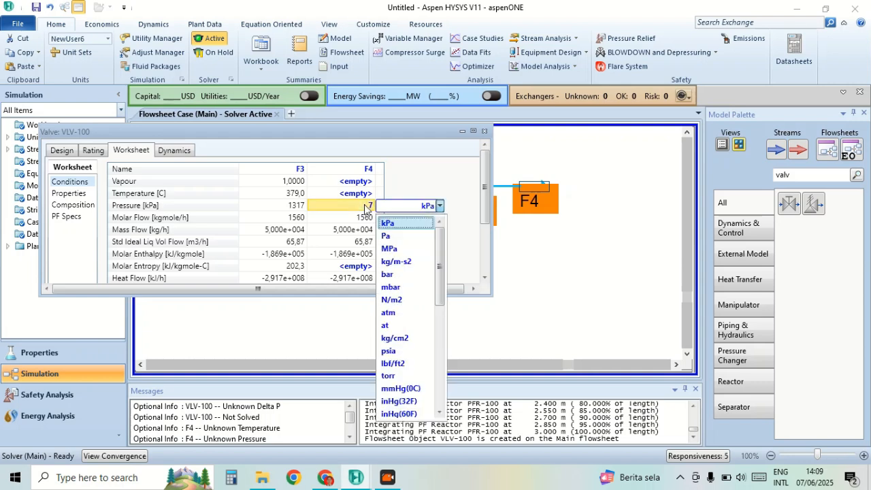
{"action": "key", "text": "Return"}
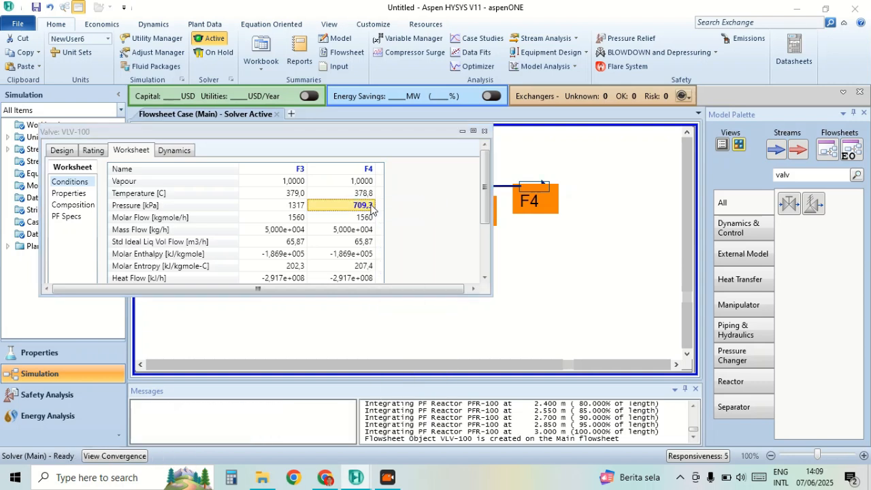
{"action": "left_click", "coordinate": [485, 131]}
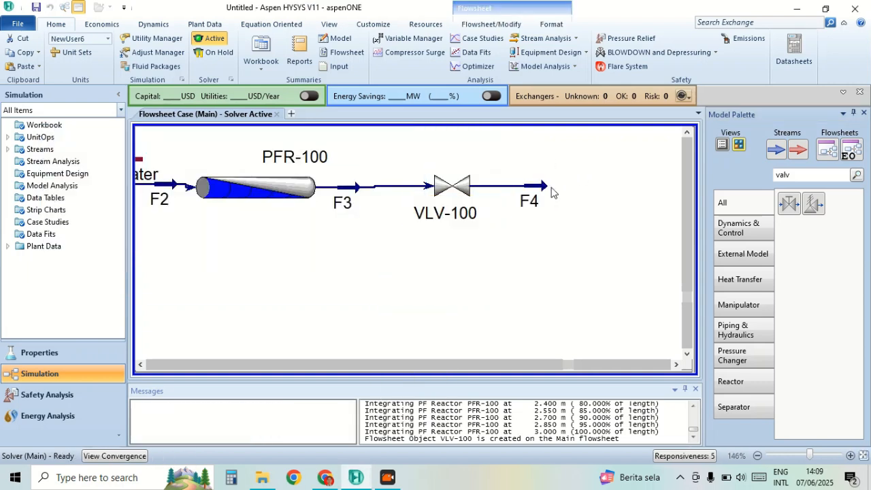
Inspect the conditions of stream F4 and close its window.
{"action": "mouse_move", "coordinate": [551, 192]}
{"action": "double_click", "coordinate": [534, 188]}
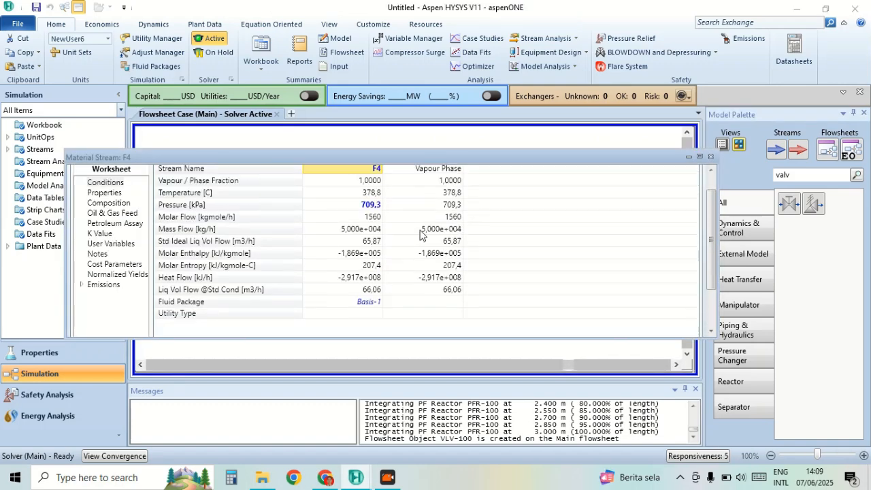
{"action": "left_click", "coordinate": [711, 157]}
Place a cooler on the flowsheet downstream of stream F4.
{"action": "left_click", "coordinate": [636, 237]}
{"action": "left_click", "coordinate": [678, 367]}
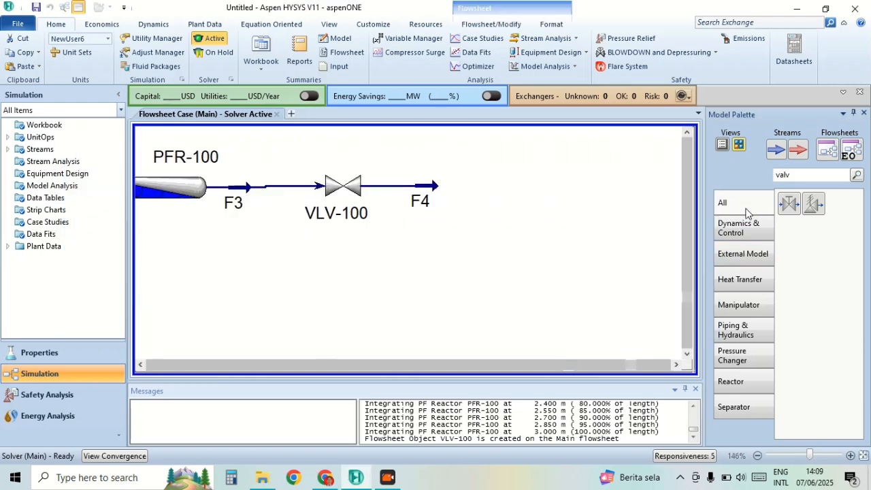
{"action": "left_click", "coordinate": [757, 356]}
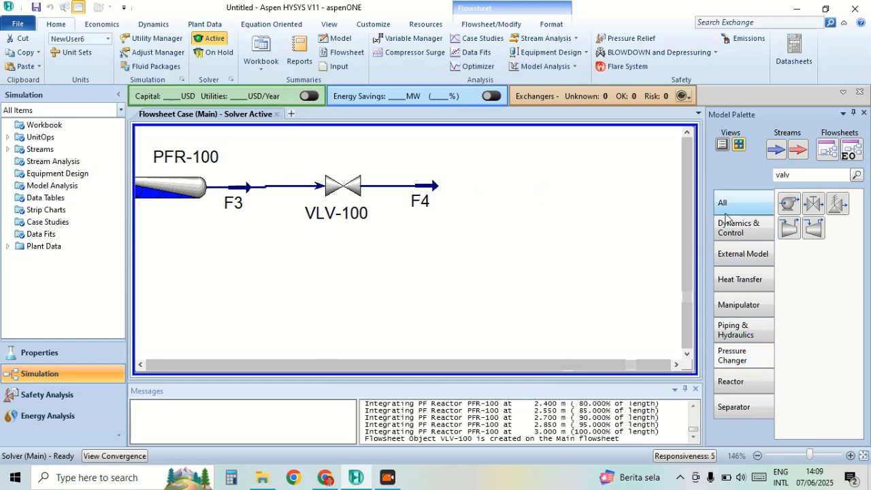
{"action": "left_click", "coordinate": [768, 205]}
{"action": "left_click_drag", "start_coordinate": [790, 229], "coordinate": [504, 210]}
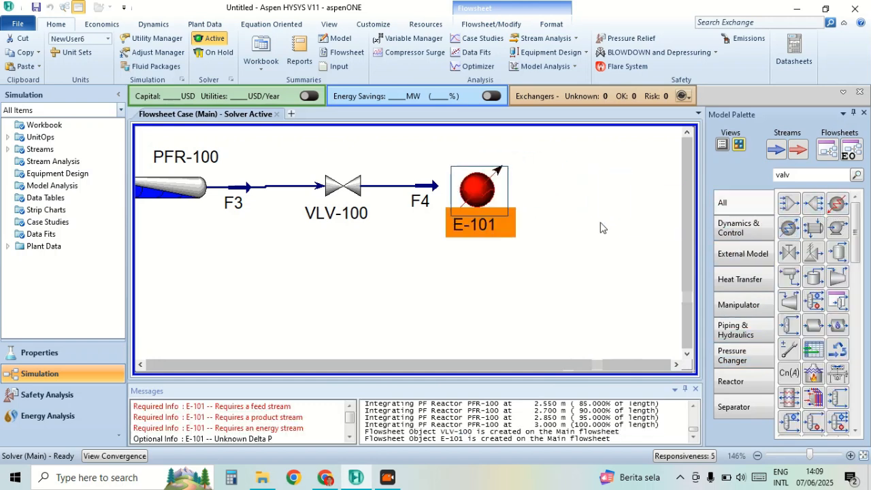
Connect the cooler with inlet F4, a new outlet stream F5 and a new energy stream Q_cooler_2.
{"action": "double_click", "coordinate": [484, 208]}
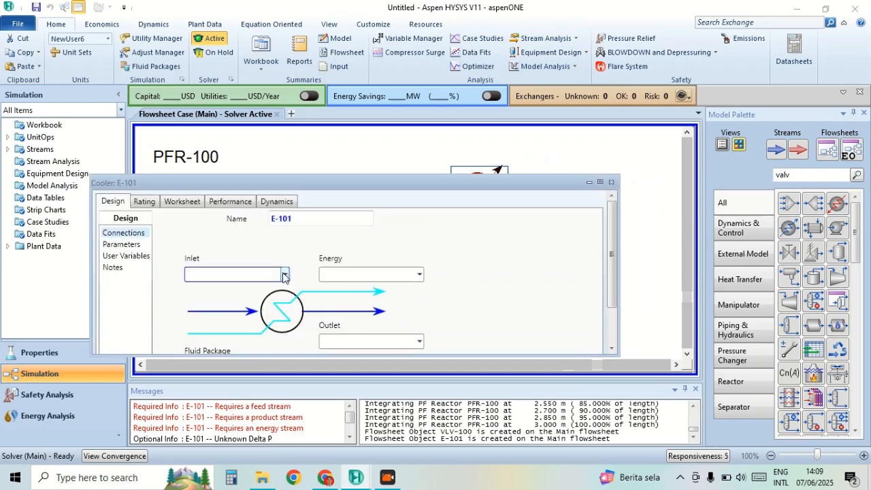
{"action": "left_click", "coordinate": [286, 275]}
{"action": "left_click", "coordinate": [285, 275]}
{"action": "left_click", "coordinate": [285, 278]}
{"action": "left_click", "coordinate": [204, 290]}
{"action": "scroll", "coordinate": [340, 272], "scroll_direction": "down", "scroll_amount": 1}
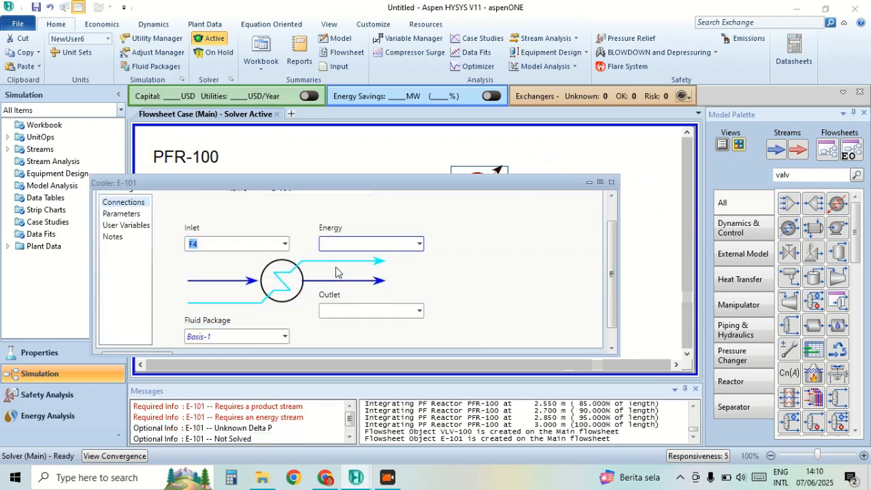
{"action": "left_click", "coordinate": [371, 310]}
{"action": "type", "text": "F5"}
{"action": "left_click", "coordinate": [378, 245]}
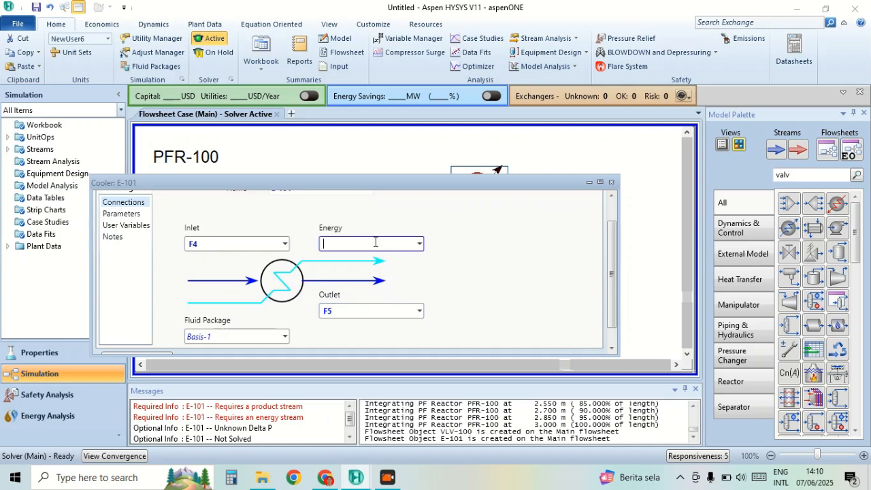
{"action": "type", "text": "Q_coole"}
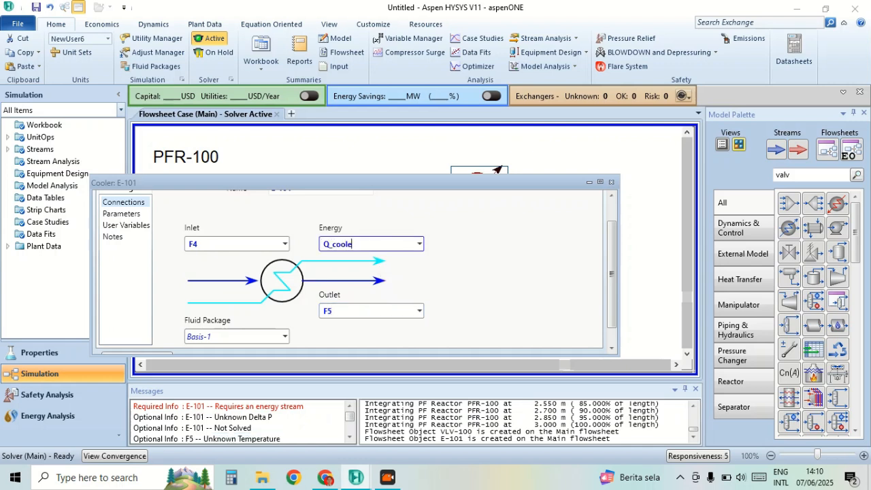
{"action": "key", "text": "Return"}
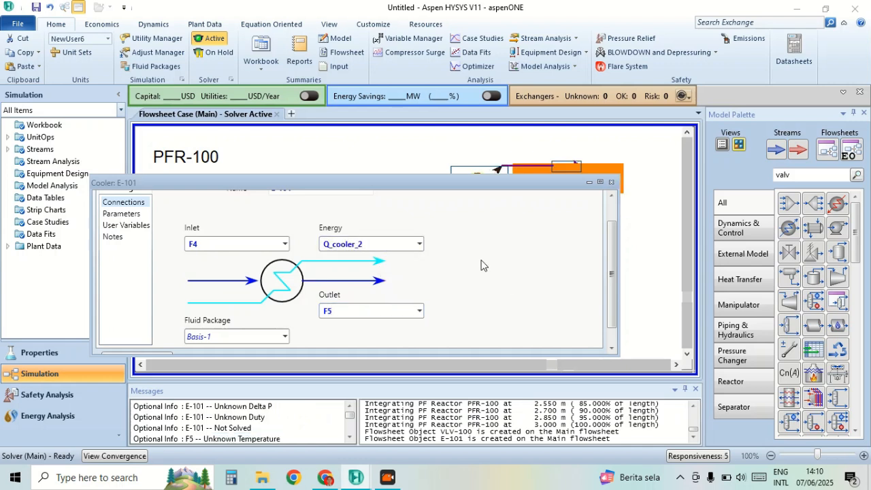
Set the cooler's pressure drop (Delta P) to 0 kPa.
{"action": "scroll", "coordinate": [196, 267], "scroll_direction": "up", "scroll_amount": 1}
{"action": "left_click", "coordinate": [123, 244]}
{"action": "left_click", "coordinate": [230, 235]}
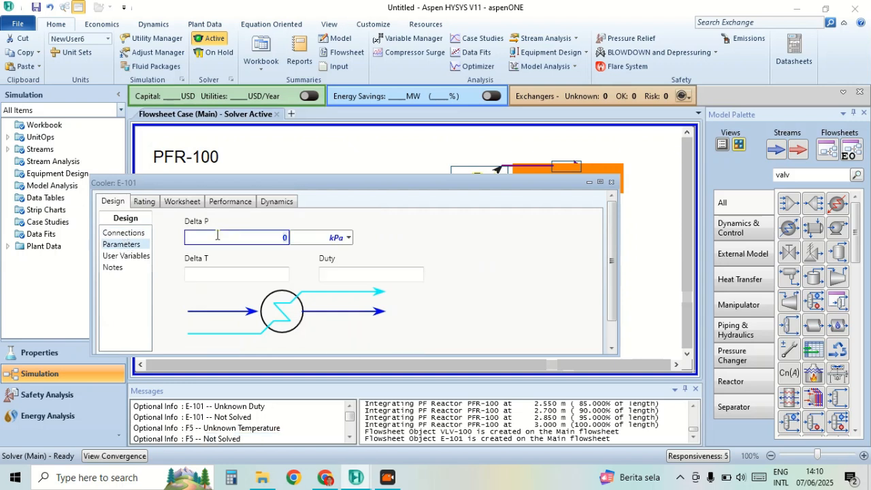
Set the temperature of the cooler's outlet stream F5 to 67 °C and close the cooler window.
{"action": "left_click", "coordinate": [182, 201]}
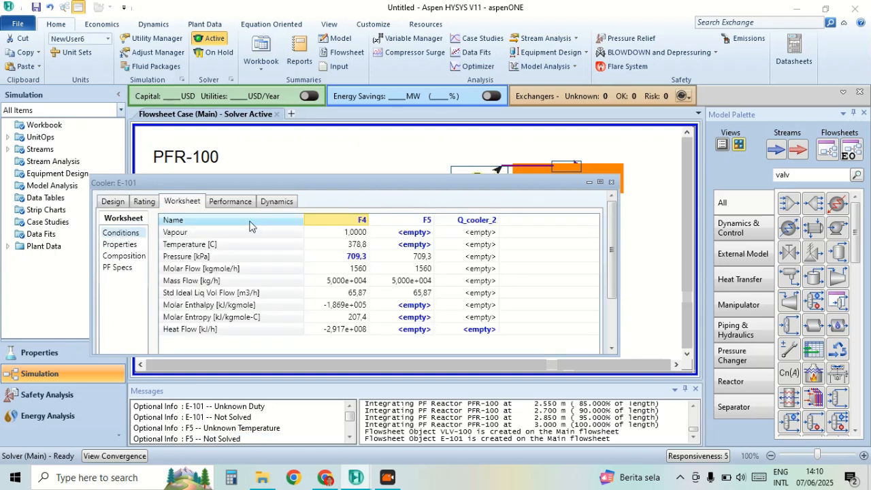
{"action": "left_click", "coordinate": [413, 243]}
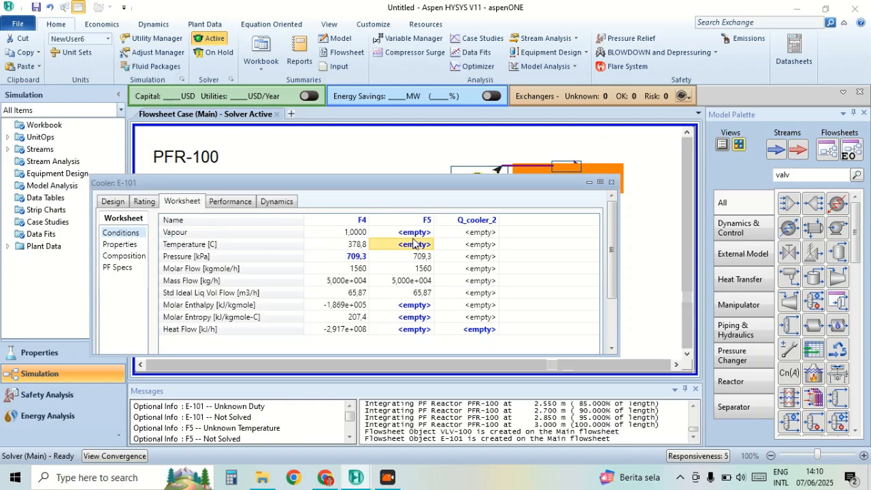
{"action": "type", "text": "30"}
{"action": "key", "text": "Return"}
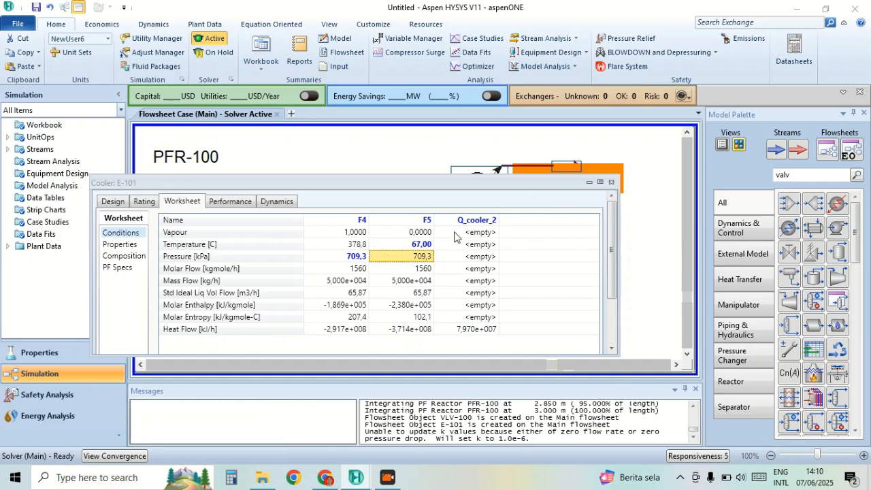
{"action": "left_click", "coordinate": [612, 183]}
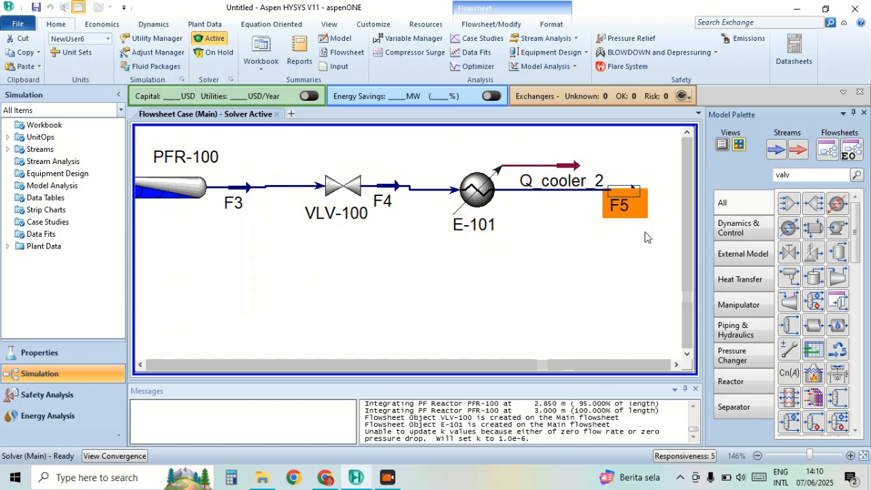
Move stream F5 farther from the cooler and place a distillation column downstream of it.
{"action": "scroll", "coordinate": [617, 249], "scroll_direction": "down", "scroll_amount": 3}
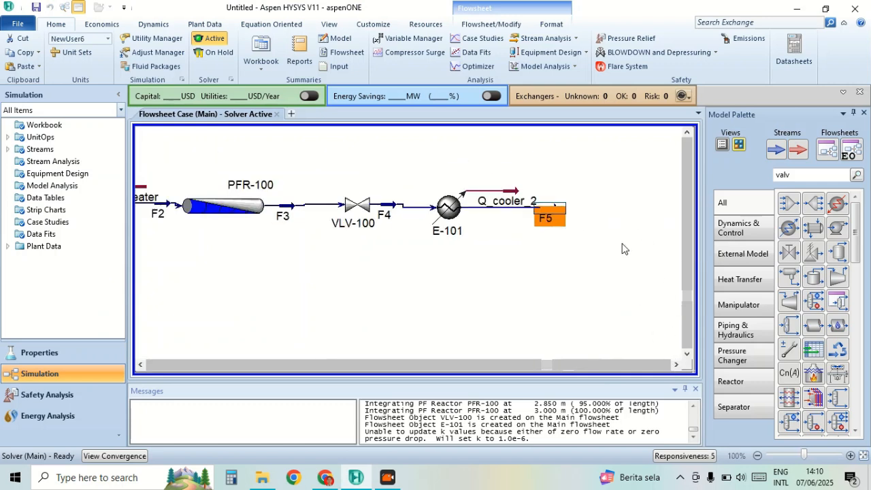
{"action": "left_click_drag", "start_coordinate": [552, 212], "coordinate": [571, 215]}
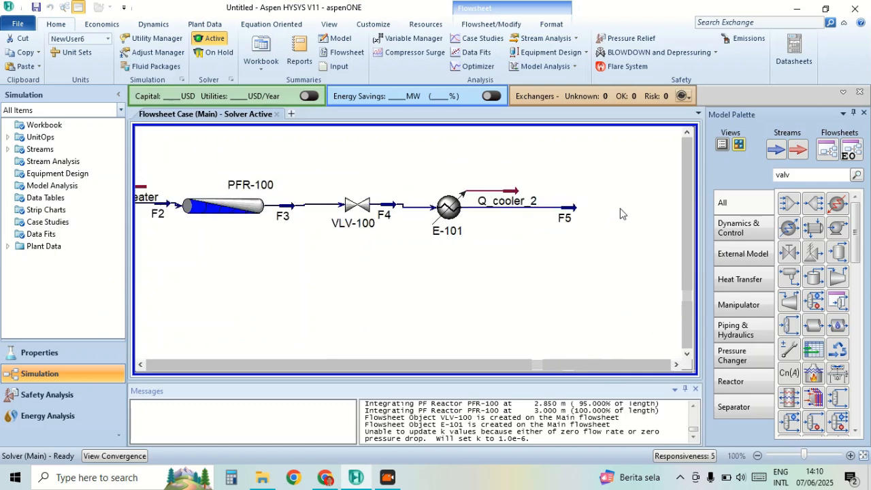
{"action": "left_click", "coordinate": [740, 382]}
{"action": "left_click", "coordinate": [735, 417]}
{"action": "left_click_drag", "start_coordinate": [790, 230], "coordinate": [590, 282]}
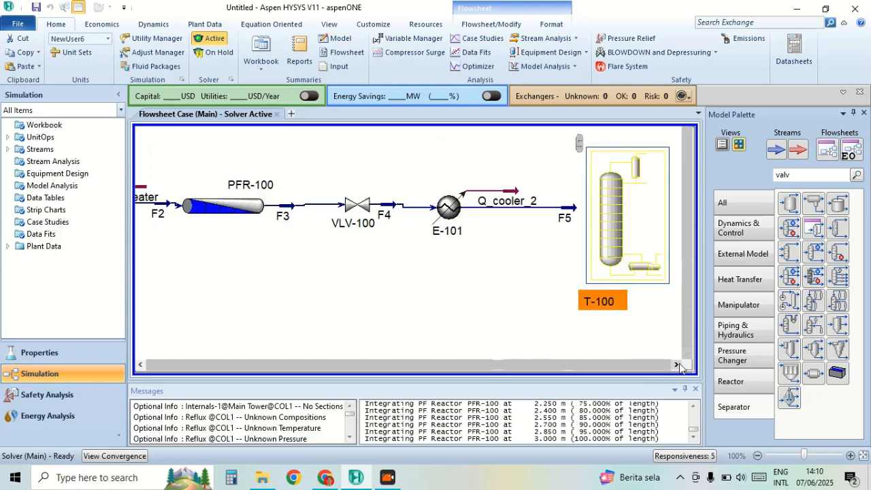
{"action": "left_click", "coordinate": [678, 366]}
Connect the distillation column with feed F5, a total condenser, overhead liquid outlet F6 and bottoms liquid outlet F7.
{"action": "double_click", "coordinate": [499, 223]}
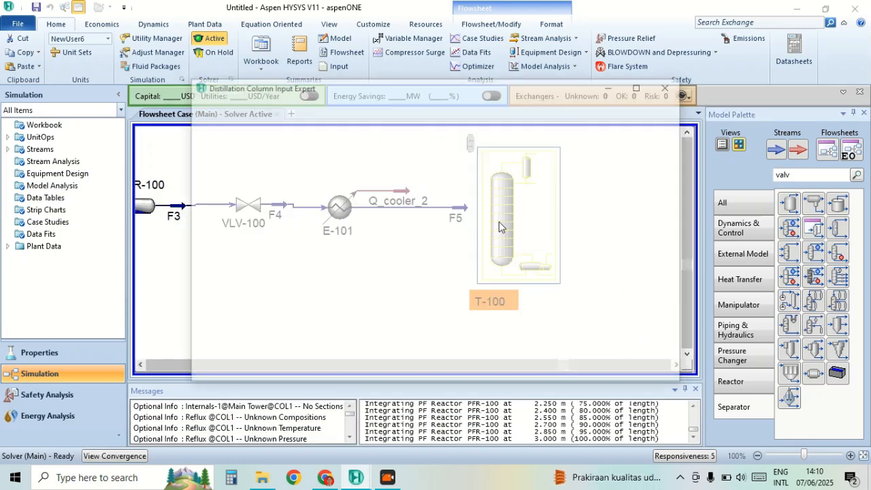
{"action": "left_click", "coordinate": [259, 224]}
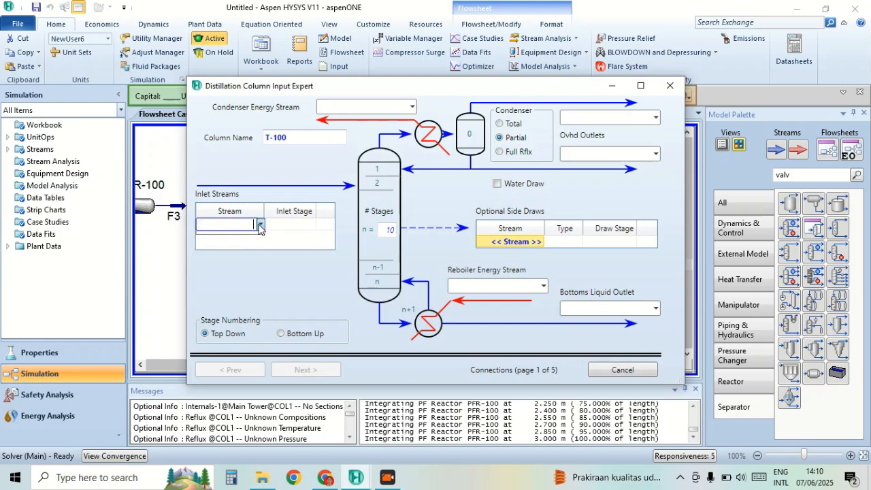
{"action": "left_click", "coordinate": [208, 238]}
{"action": "left_click", "coordinate": [501, 124]}
{"action": "left_click", "coordinate": [597, 154]}
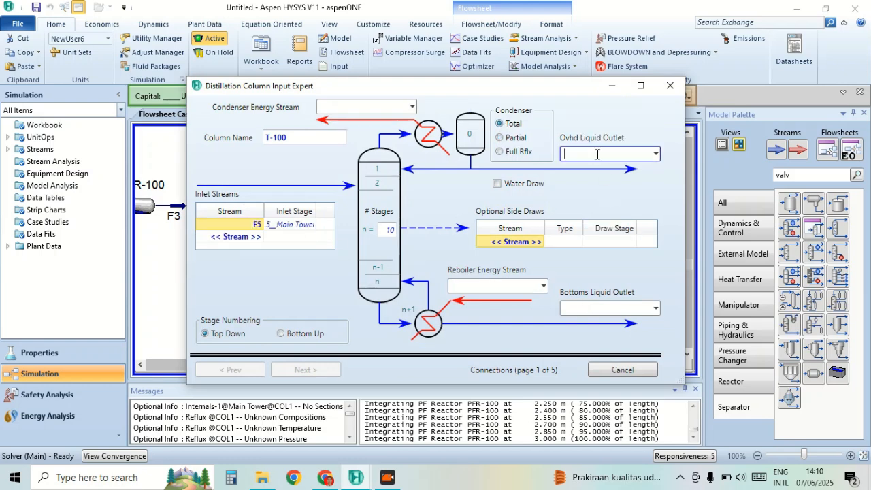
{"action": "type", "text": "F6"}
{"action": "left_click", "coordinate": [590, 309]}
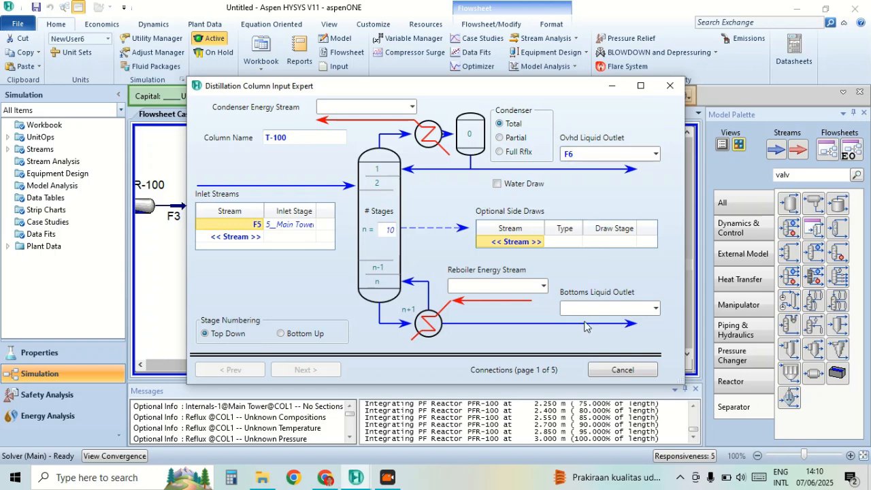
{"action": "type", "text": "F7"}
Name the column's condenser energy stream Q_kondensor and its reboiler energy stream Q_Reboiler.
{"action": "left_click", "coordinate": [333, 105]}
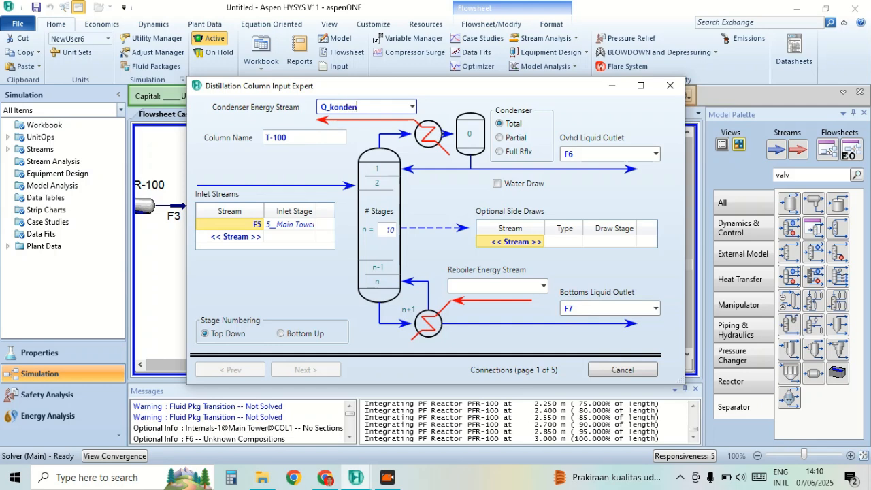
{"action": "type", "text": "Q_kondensor"}
{"action": "left_click", "coordinate": [493, 285]}
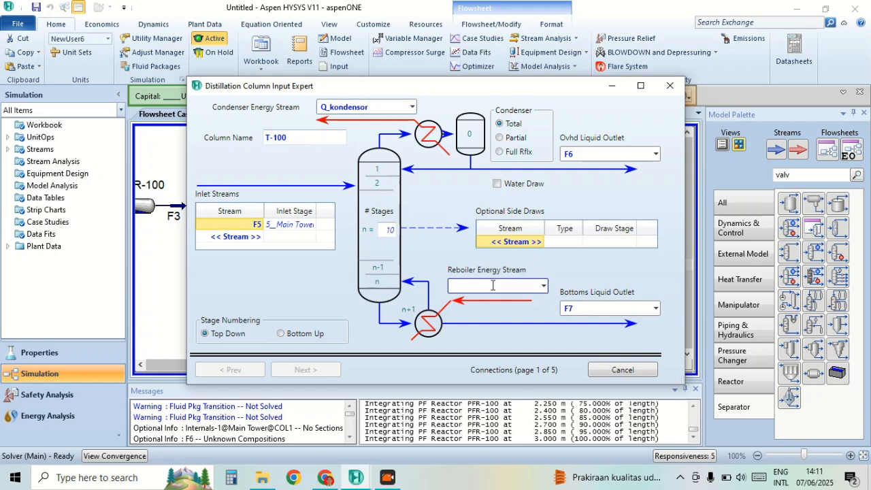
{"action": "type", "text": "Q_Reboiler"}
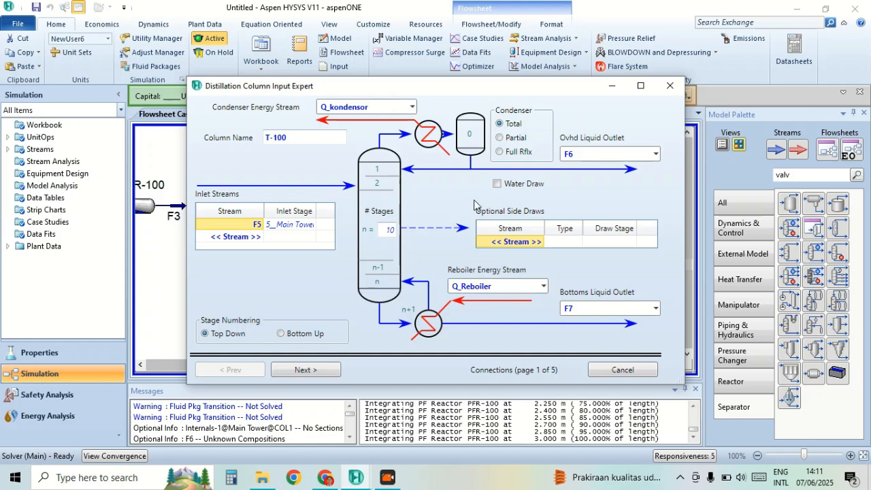
{"action": "left_click", "coordinate": [434, 188]}
Keep the default once-through reboiler configuration and set the condenser and reboiler pressures to 7 atm each.
{"action": "left_click", "coordinate": [333, 371]}
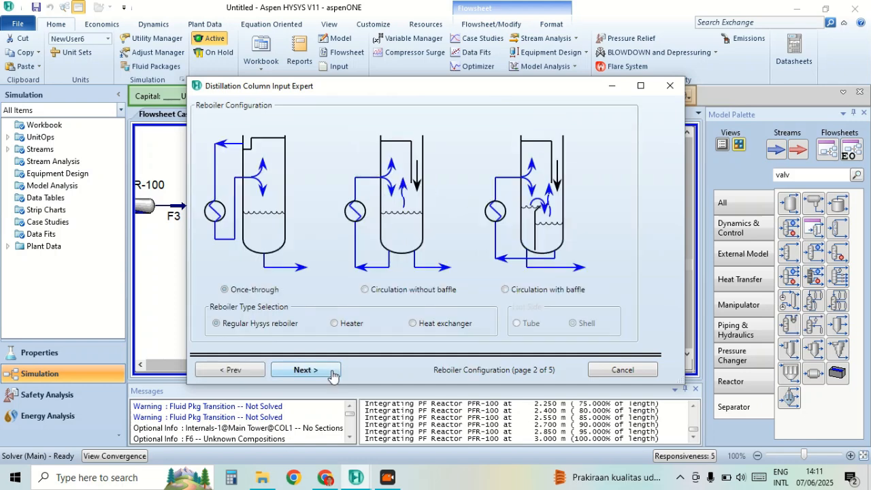
{"action": "left_click", "coordinate": [333, 371]}
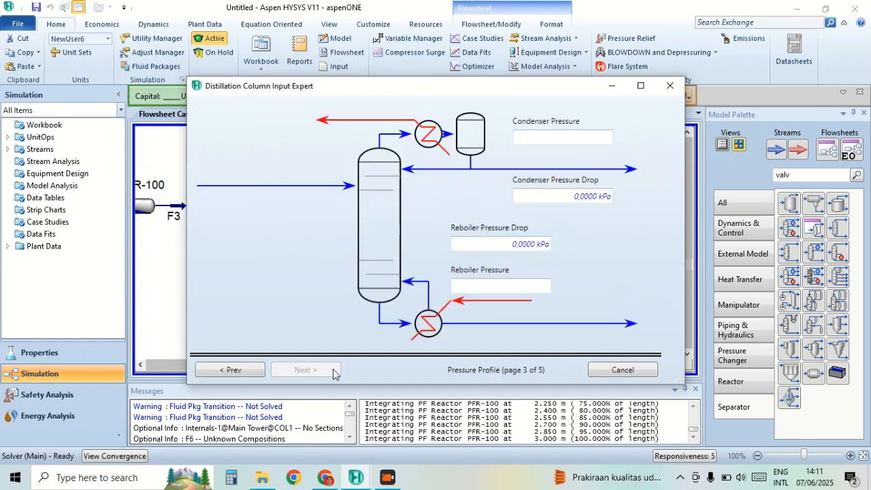
{"action": "left_click", "coordinate": [582, 138]}
{"action": "type", "text": "7 a"}
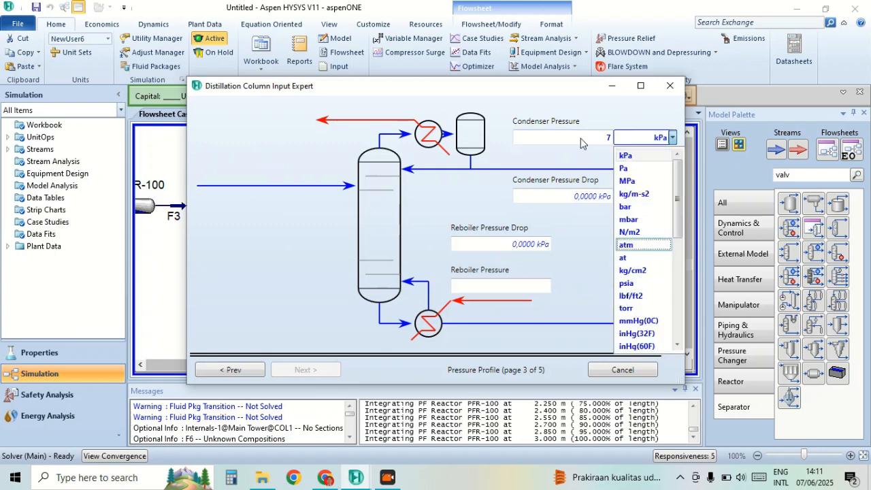
{"action": "key", "text": "Return"}
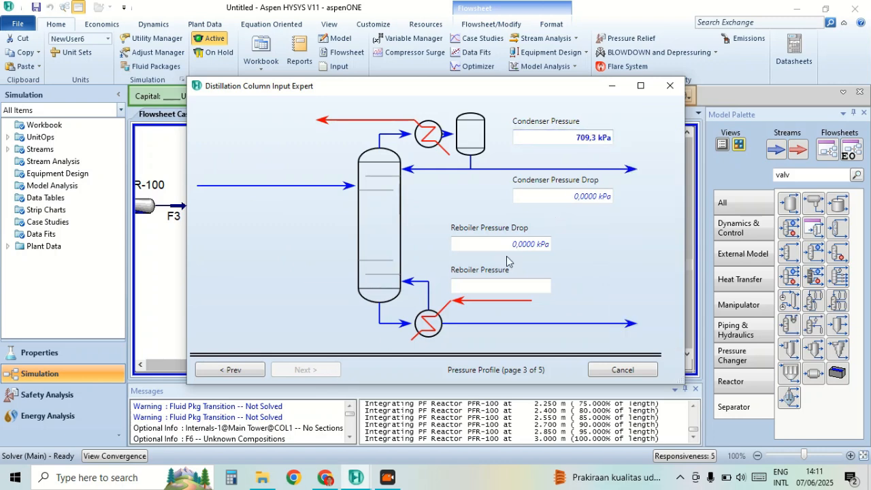
{"action": "left_click", "coordinate": [476, 287]}
{"action": "type", "text": "7 a"}
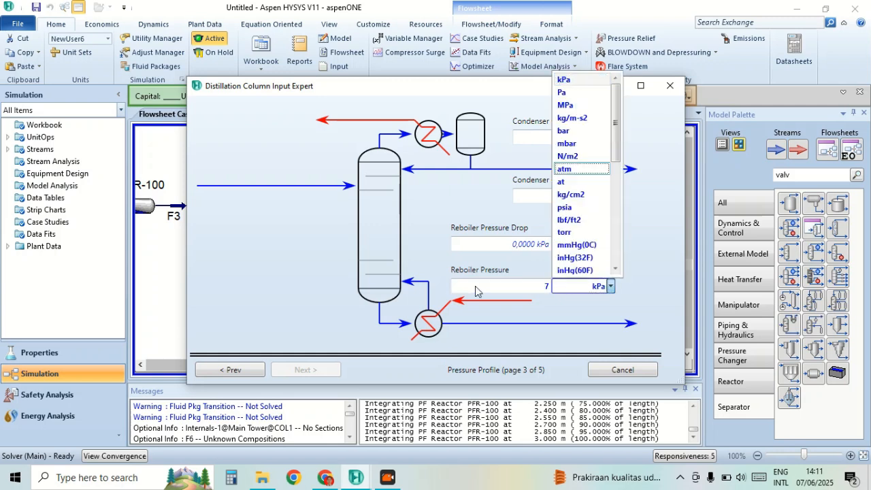
{"action": "key", "text": "Return"}
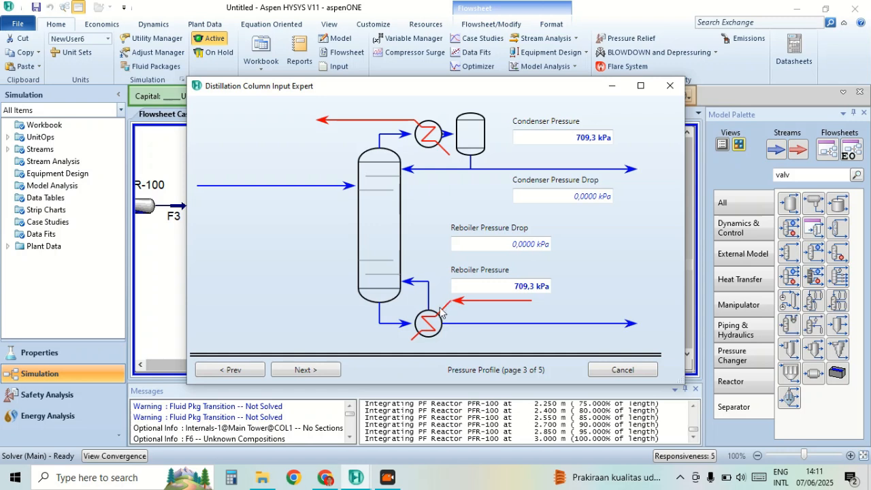
Finish the column input expert, leaving the temperature estimates, liquid rate and reflux ratio empty.
{"action": "left_click", "coordinate": [299, 376]}
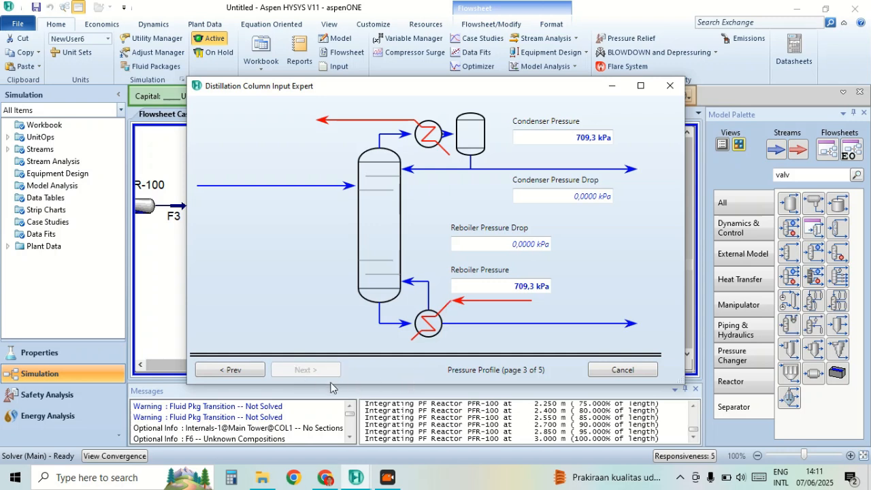
{"action": "left_click", "coordinate": [317, 374]}
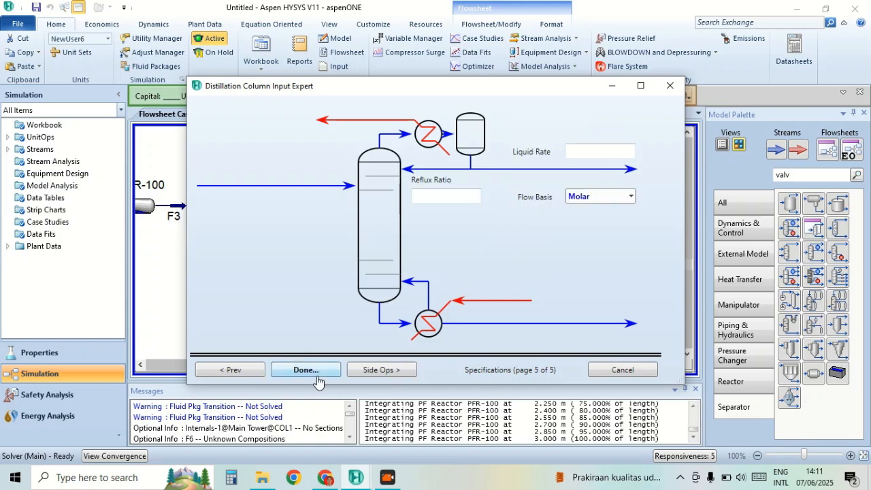
{"action": "left_click", "coordinate": [318, 375]}
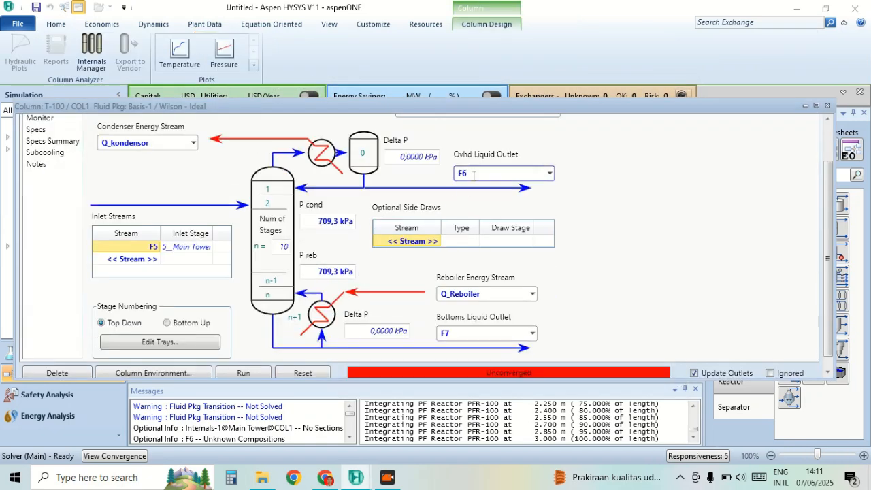
In the column specifications, set the Reflux Ratio value to 3 and deactivate the Distillate Rate specification.
{"action": "left_click_drag", "start_coordinate": [524, 106], "coordinate": [548, 57]}
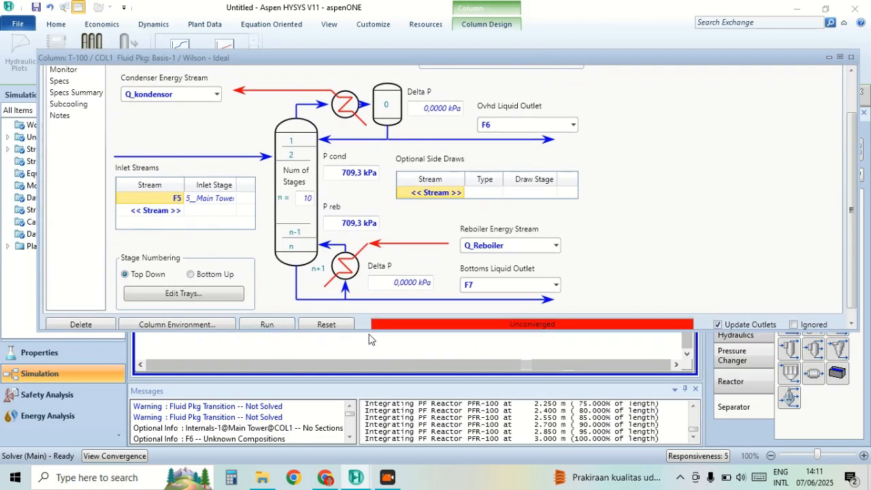
{"action": "left_click_drag", "start_coordinate": [375, 331], "coordinate": [375, 397]}
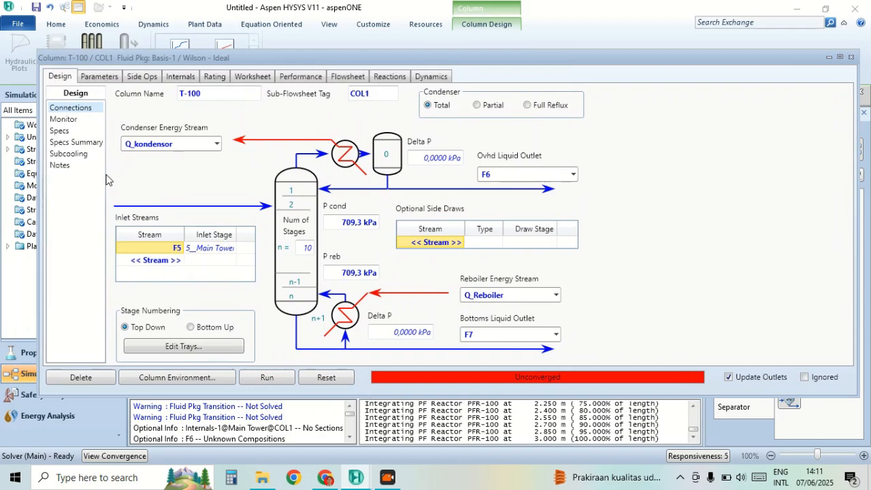
{"action": "left_click", "coordinate": [60, 131]}
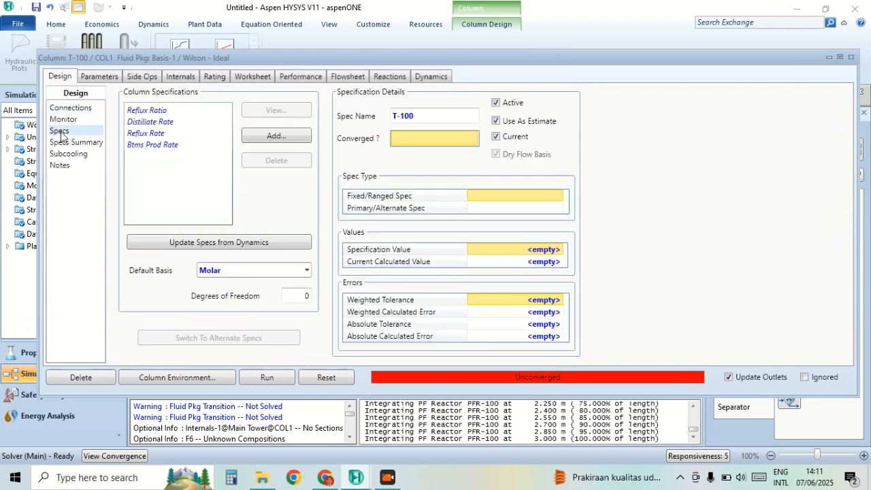
{"action": "left_click", "coordinate": [149, 111]}
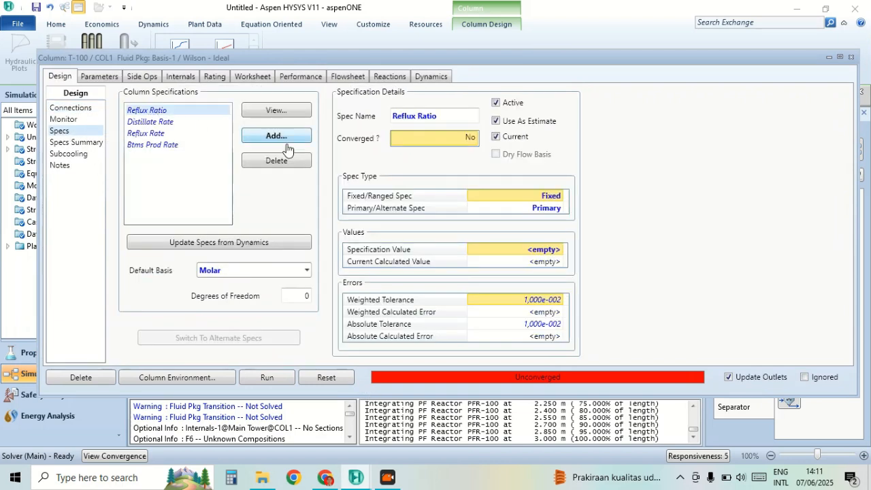
{"action": "left_click", "coordinate": [544, 249]}
{"action": "type", "text": "3"}
{"action": "key", "text": "Return"}
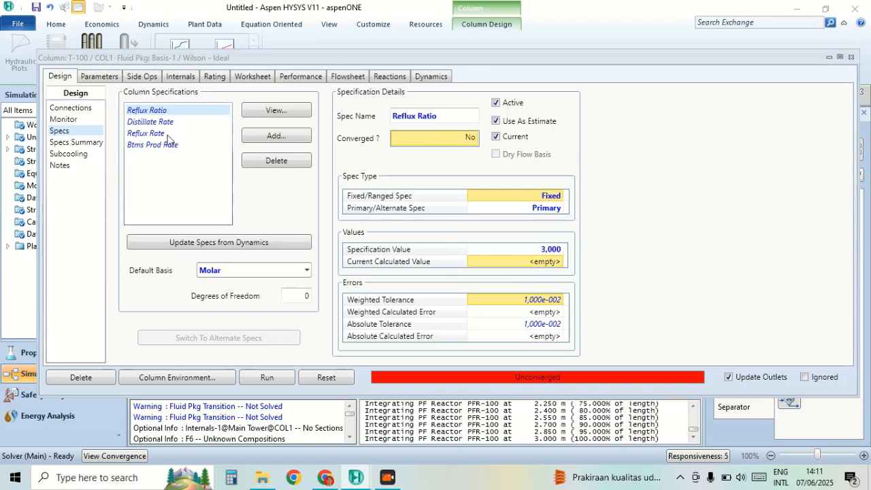
{"action": "left_click", "coordinate": [136, 123]}
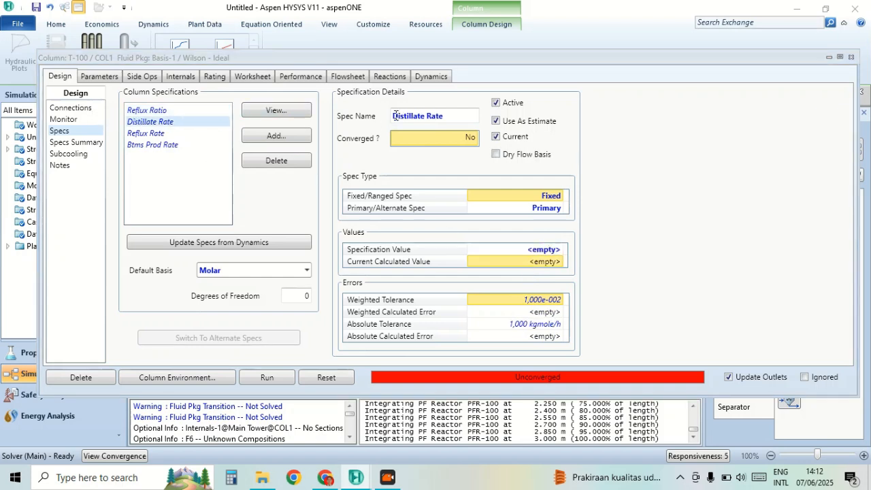
{"action": "left_click", "coordinate": [497, 103]}
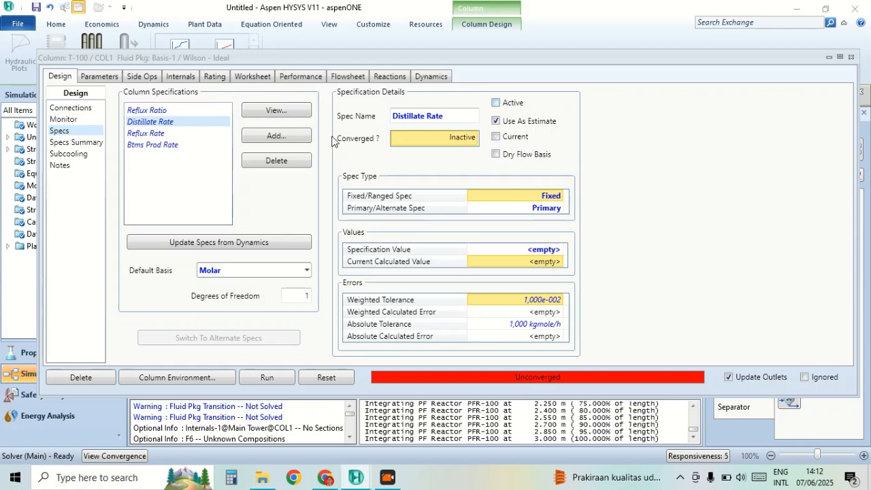
Add a Column Component Fraction specification to column T-100 and set its stage to Condenser.
{"action": "left_click", "coordinate": [279, 139]}
{"action": "left_click", "coordinate": [441, 153]}
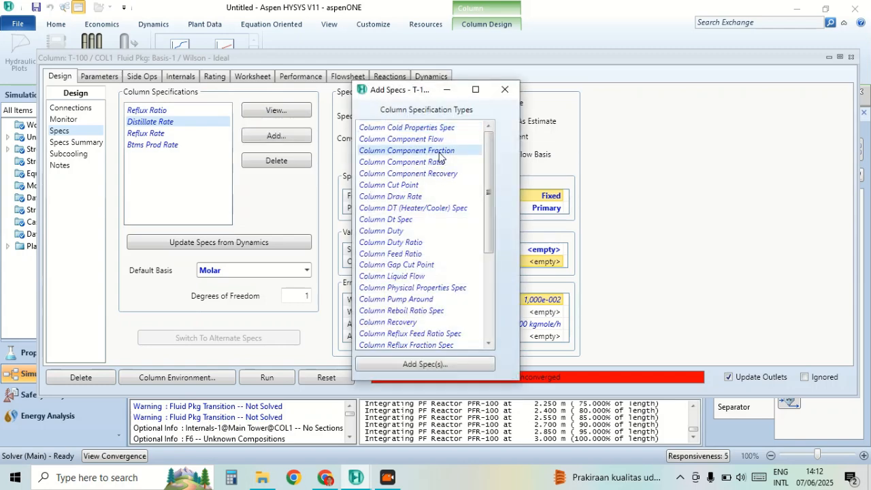
{"action": "left_click", "coordinate": [466, 367]}
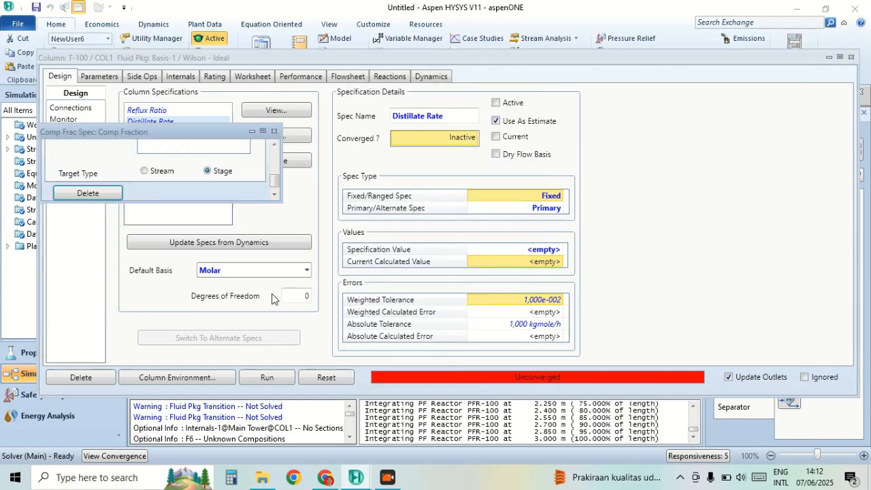
{"action": "scroll", "coordinate": [221, 166], "scroll_direction": "up", "scroll_amount": 1}
{"action": "scroll", "coordinate": [274, 177], "scroll_direction": "up", "scroll_amount": 2}
{"action": "left_click", "coordinate": [235, 179]}
{"action": "left_click", "coordinate": [243, 179]}
{"action": "left_click", "coordinate": [220, 195]}
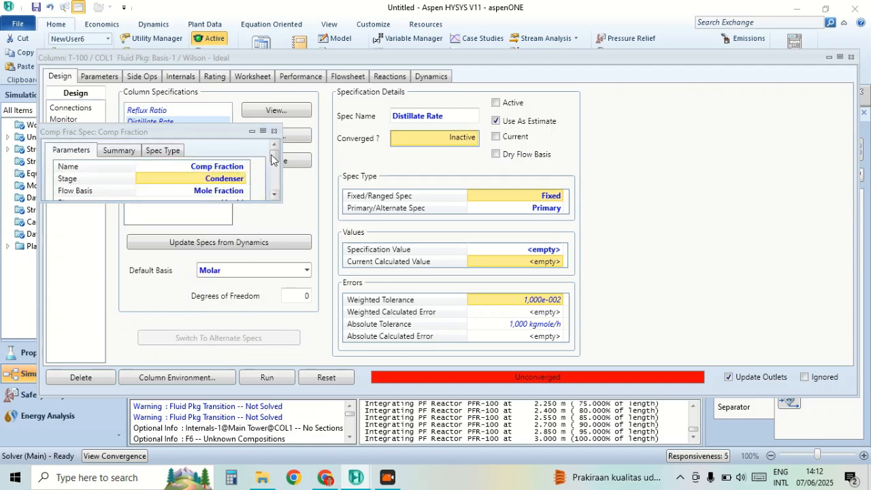
Set the component fraction specification's value to 0.99 and its component to diM-Ether, closing the specification.
{"action": "left_click", "coordinate": [274, 195]}
{"action": "left_click_drag", "start_coordinate": [269, 201], "coordinate": [269, 318]}
{"action": "left_click", "coordinate": [232, 207]}
{"action": "type", "text": "0.99"}
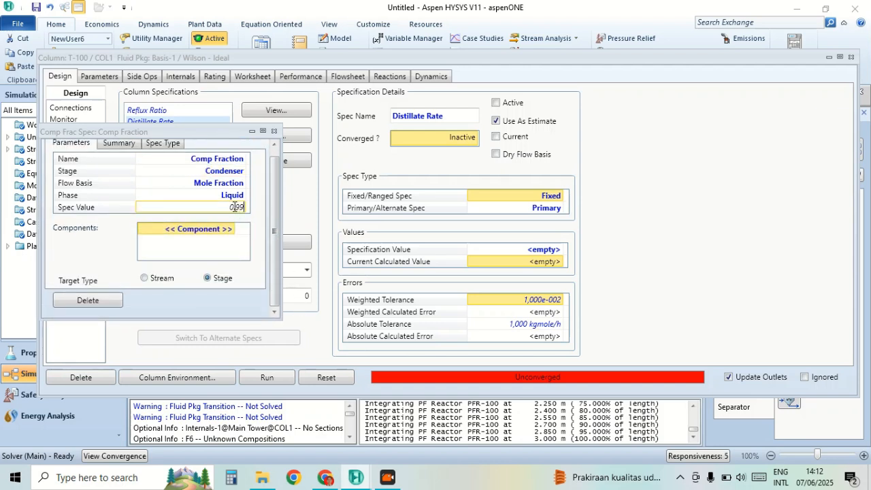
{"action": "left_click", "coordinate": [226, 230]}
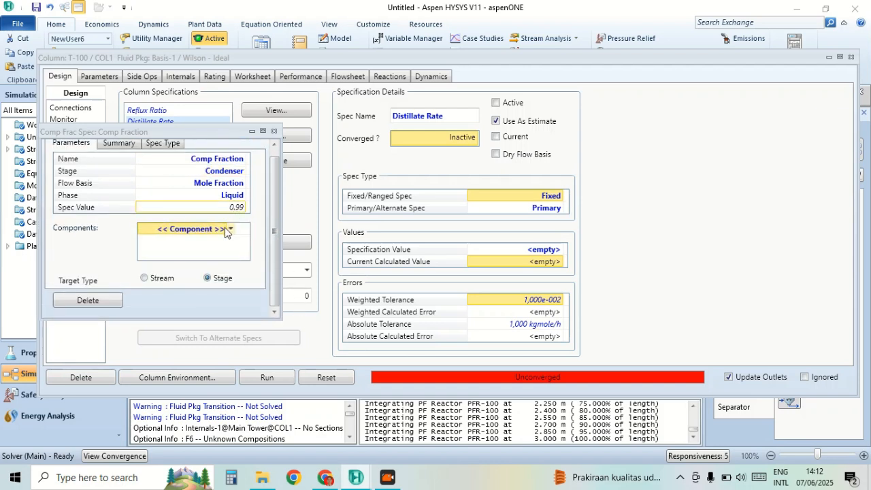
{"action": "left_click", "coordinate": [231, 230]}
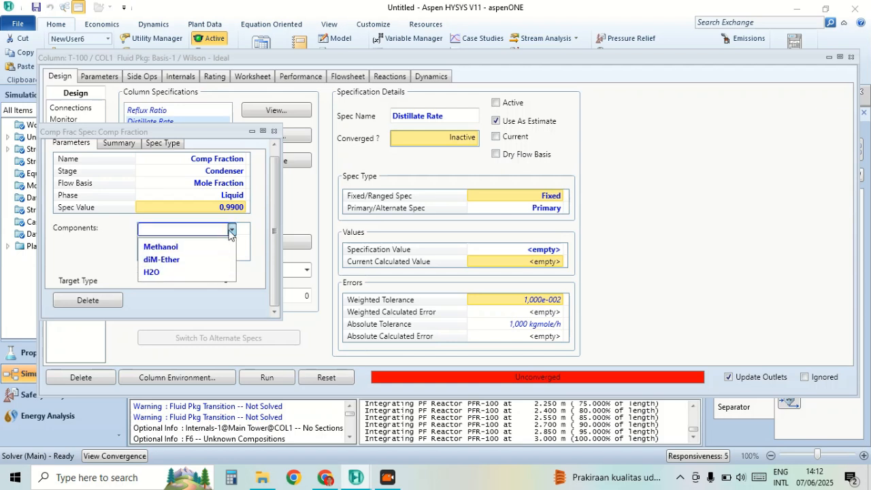
{"action": "left_click", "coordinate": [213, 261]}
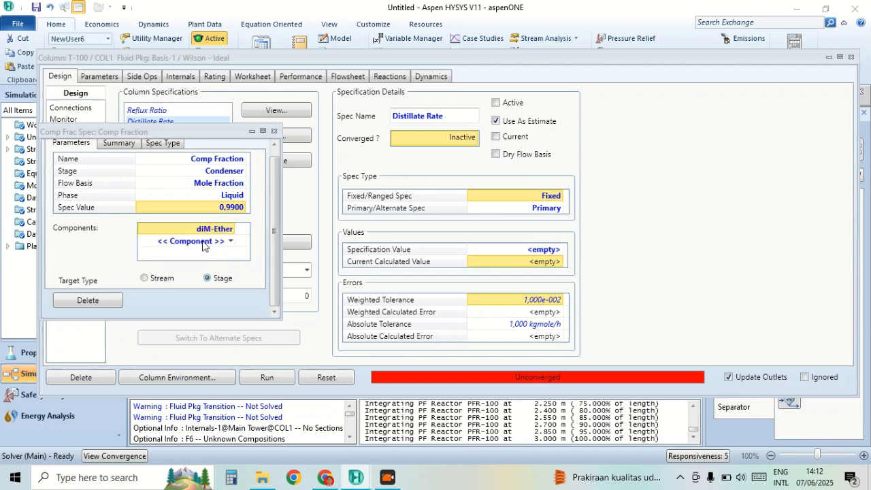
{"action": "left_click", "coordinate": [275, 131]}
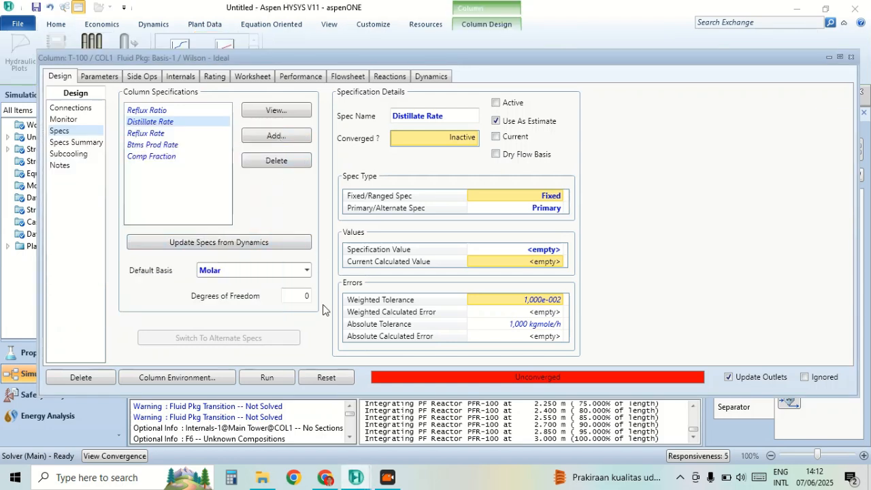
Run the T-100 column calculation.
{"action": "left_click", "coordinate": [284, 380]}
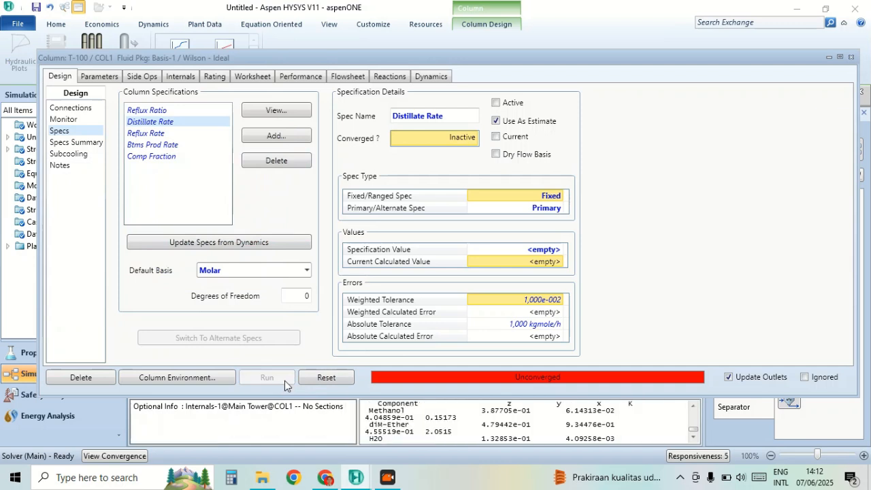
{"action": "left_click", "coordinate": [416, 247]}
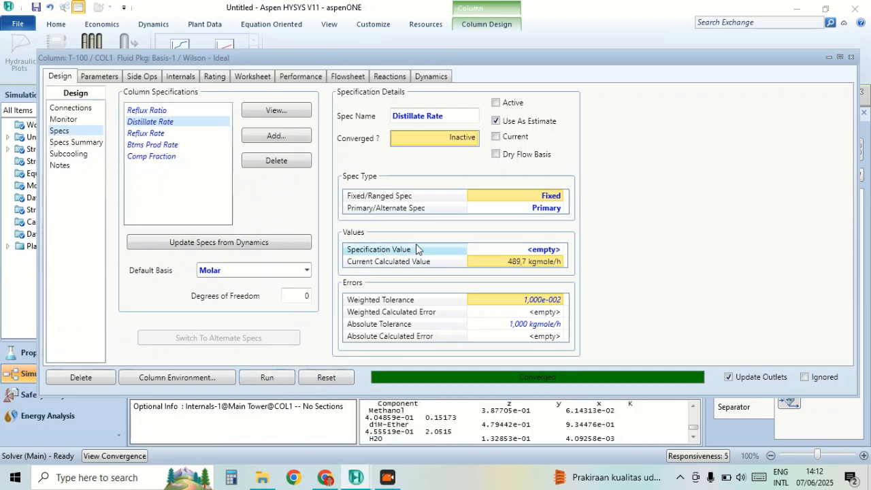
Examine the conditions and compositions of streams F5, F6 and F7 in the column worksheet and return to the flowsheet.
{"action": "left_click", "coordinate": [253, 77]}
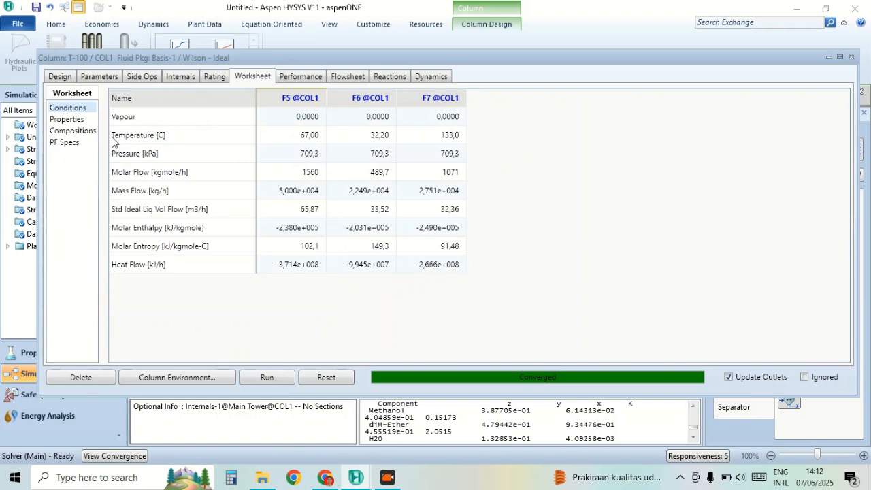
{"action": "mouse_move", "coordinate": [314, 148]}
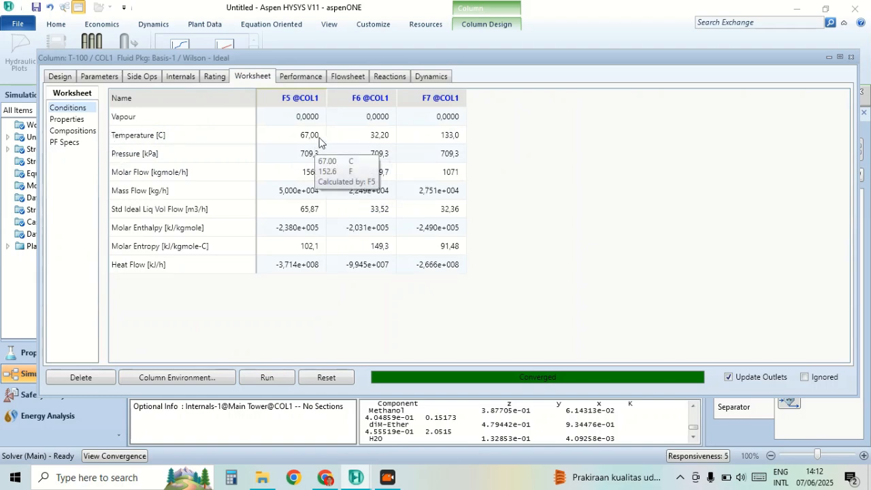
{"action": "mouse_move", "coordinate": [416, 156]}
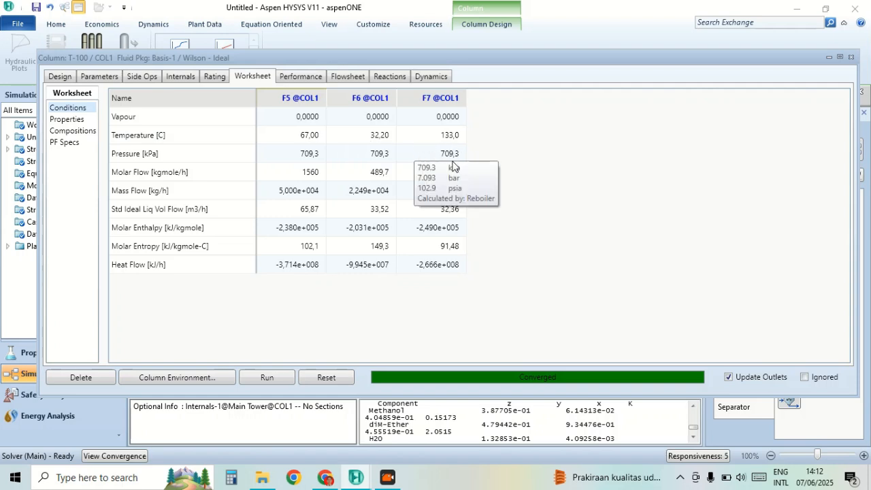
{"action": "mouse_move", "coordinate": [453, 177]}
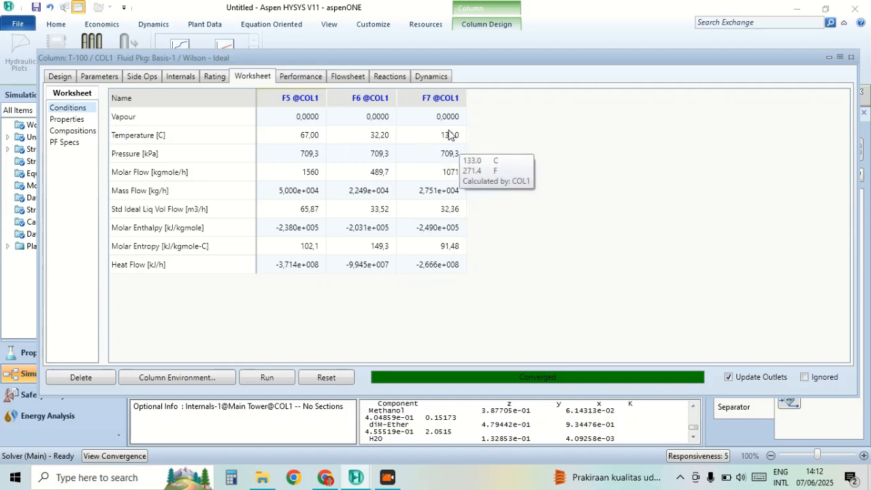
{"action": "mouse_move", "coordinate": [401, 133]}
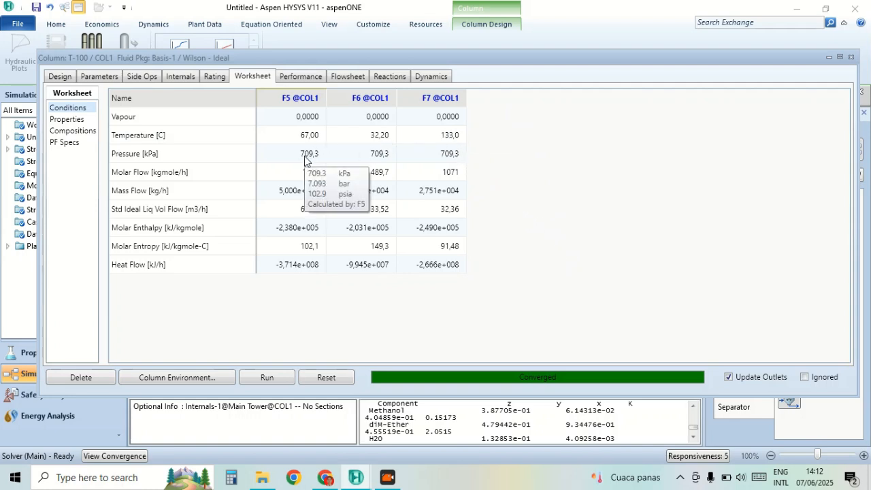
{"action": "mouse_move", "coordinate": [446, 146]}
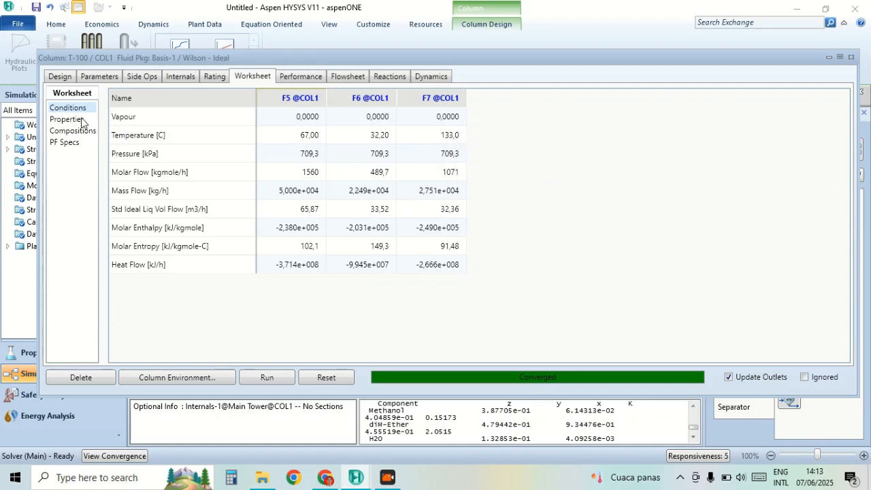
{"action": "left_click", "coordinate": [84, 141]}
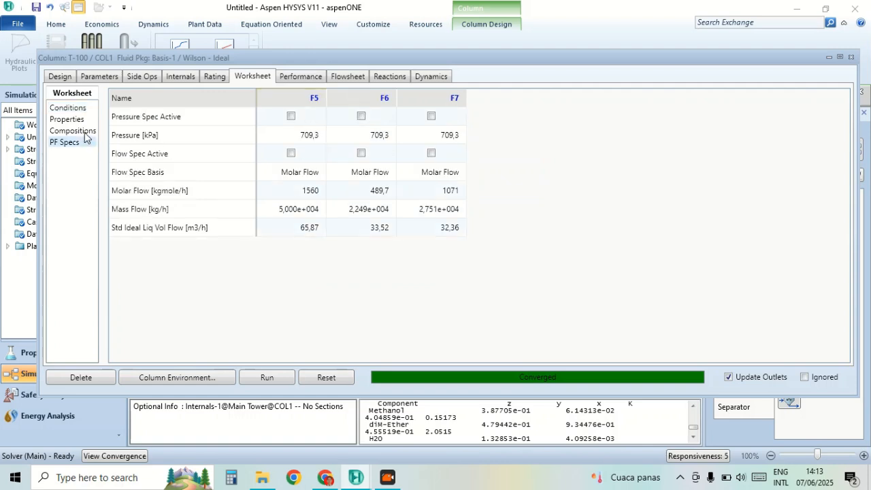
{"action": "left_click", "coordinate": [85, 134]}
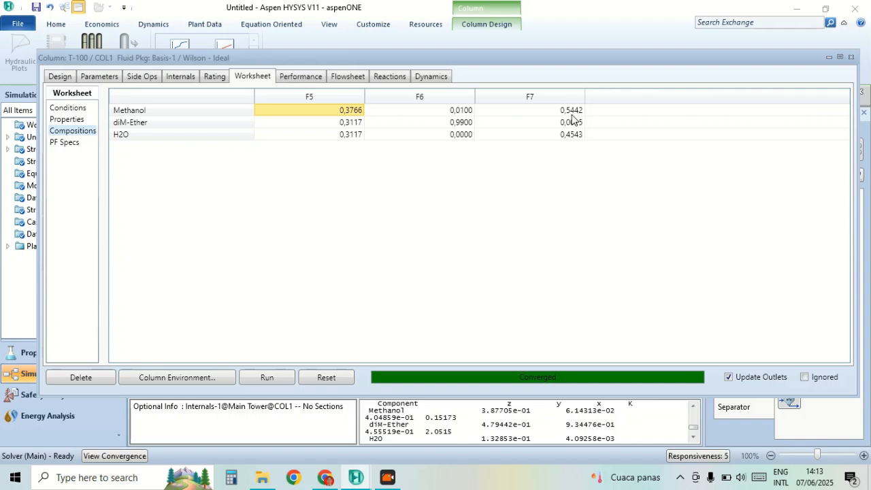
{"action": "left_click", "coordinate": [851, 58]}
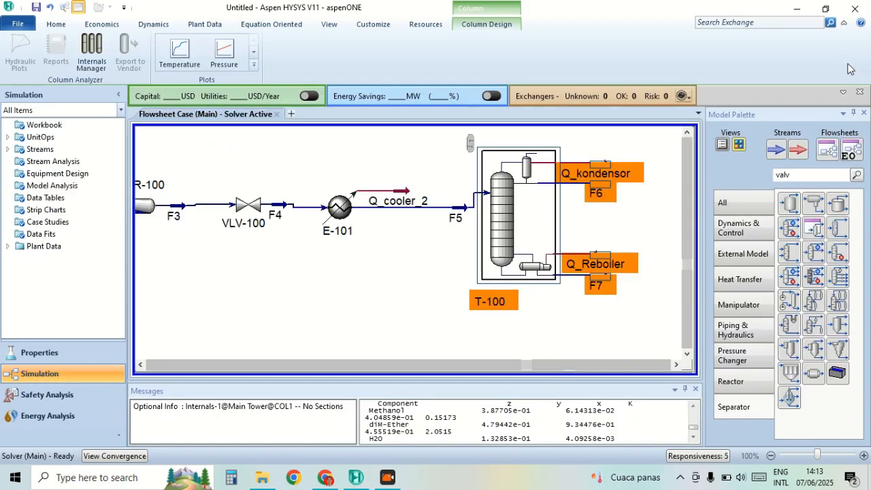
Move the end of distillate stream F6 farther away from column T-100 on the flowsheet.
{"action": "left_click", "coordinate": [677, 366]}
{"action": "left_click", "coordinate": [677, 365]}
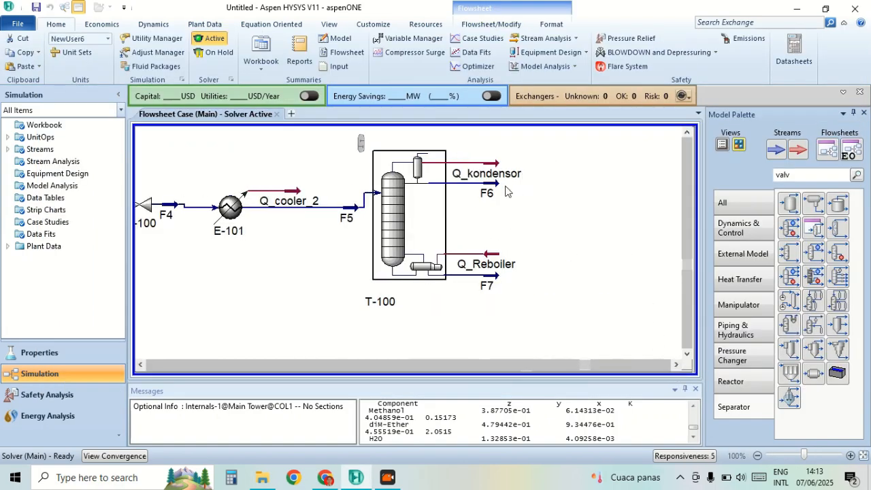
{"action": "mouse_move", "coordinate": [499, 189]}
{"action": "left_click_drag", "start_coordinate": [499, 190], "coordinate": [558, 187]}
Place a cooler just beyond the end of stream F6 and open its properties.
{"action": "left_click", "coordinate": [677, 366]}
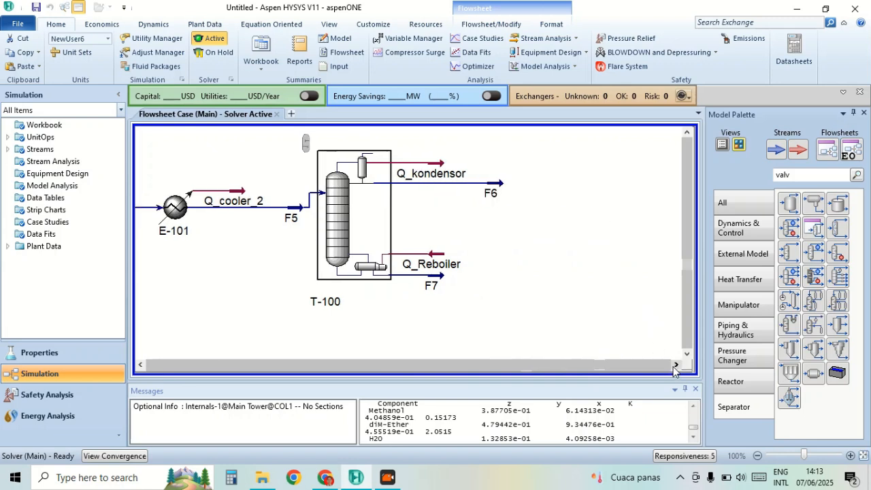
{"action": "left_click", "coordinate": [677, 366]}
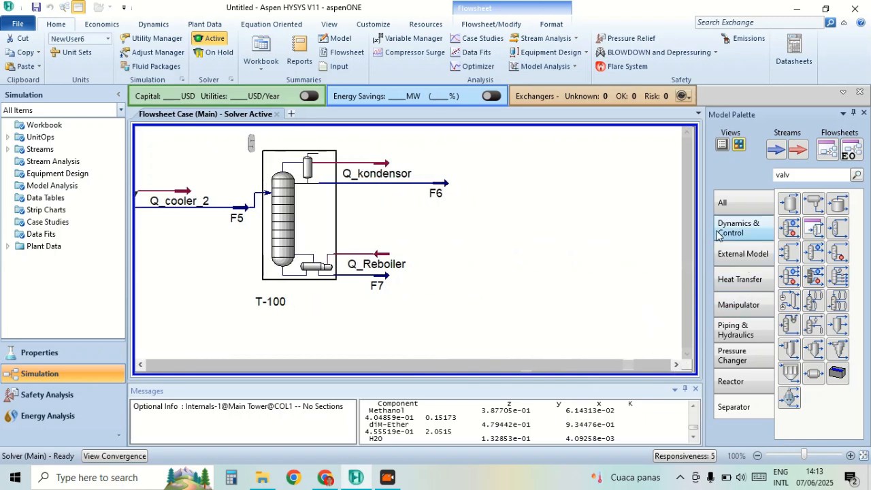
{"action": "left_click", "coordinate": [728, 203]}
{"action": "left_click", "coordinate": [791, 233]}
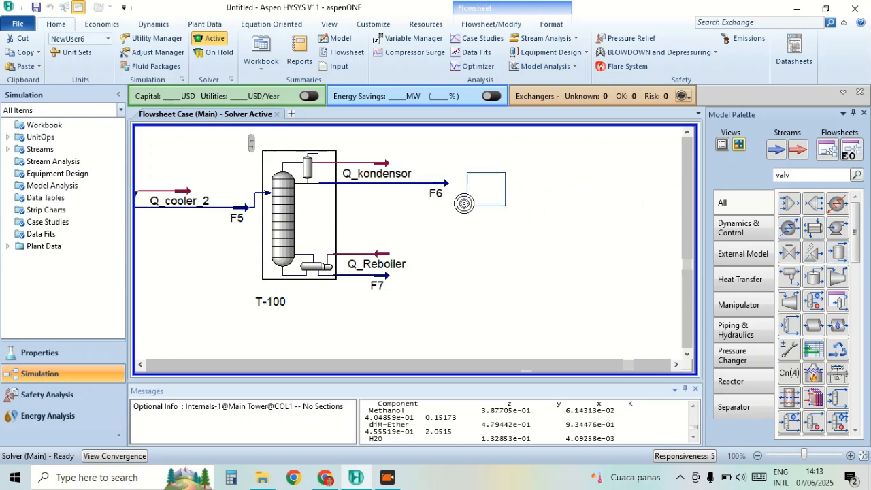
{"action": "left_click", "coordinate": [475, 208]}
{"action": "double_click", "coordinate": [476, 207]}
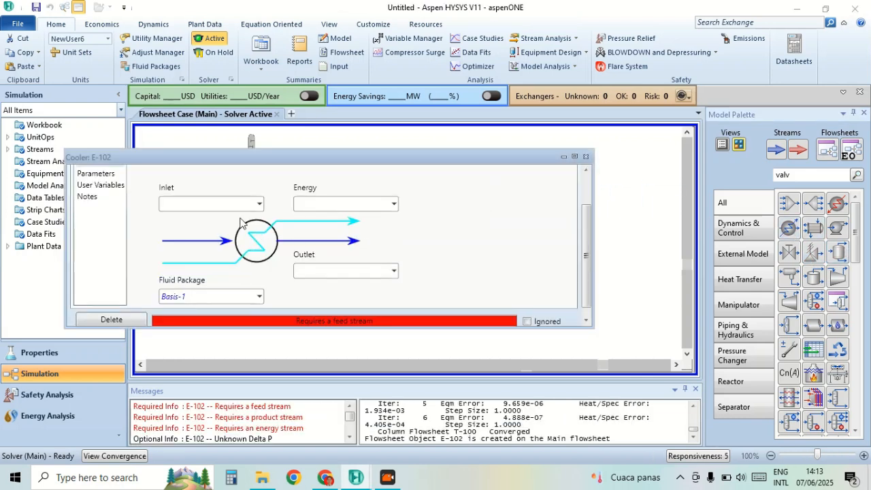
Connect stream F6 as the cooler's inlet and create an outlet stream named Product.
{"action": "left_click", "coordinate": [259, 204]}
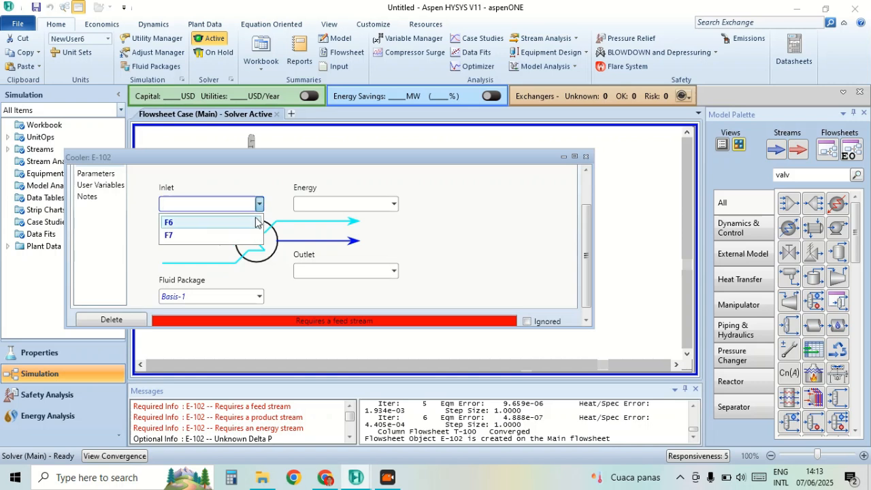
{"action": "left_click", "coordinate": [252, 223]}
{"action": "left_click", "coordinate": [341, 270]}
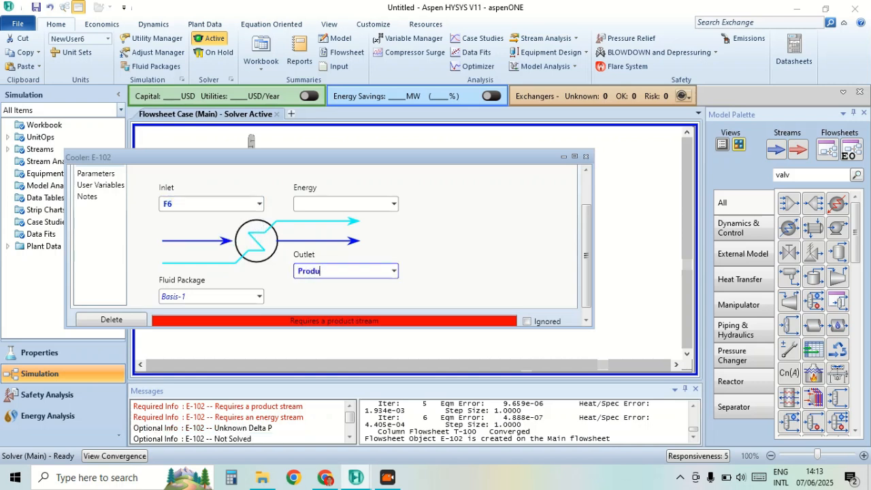
{"action": "type", "text": "Product"}
Assign Q_heater as the cooler's energy stream.
{"action": "left_click", "coordinate": [352, 201]}
{"action": "type", "text": "Q"}
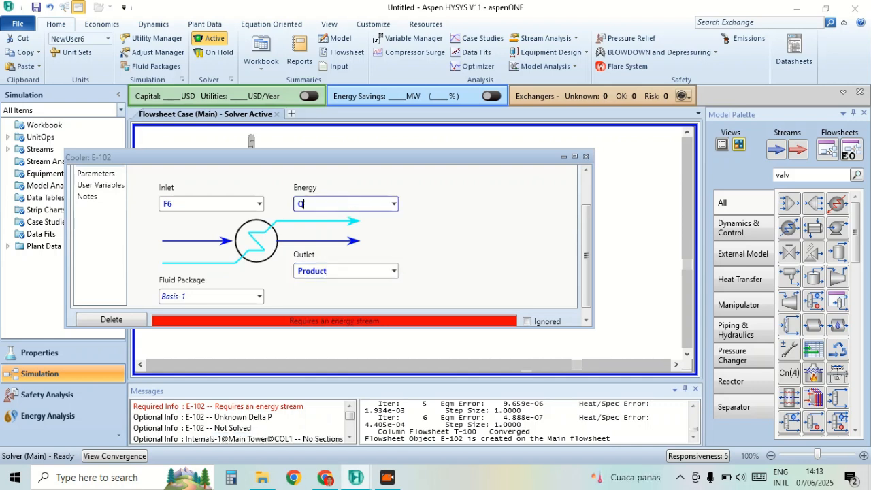
{"action": "type", "text": "-Cooler"}
{"action": "key", "text": "Return"}
Set the cooler's energy stream to a new stream named Q_cooler_3 and close the cooler properties.
{"action": "scroll", "coordinate": [355, 203], "scroll_direction": "up", "scroll_amount": 2}
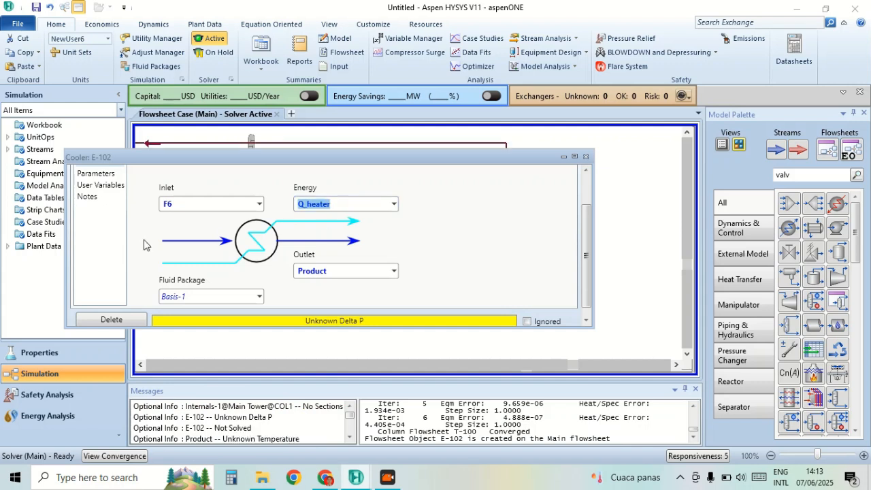
{"action": "scroll", "coordinate": [194, 228], "scroll_direction": "up", "scroll_amount": 2}
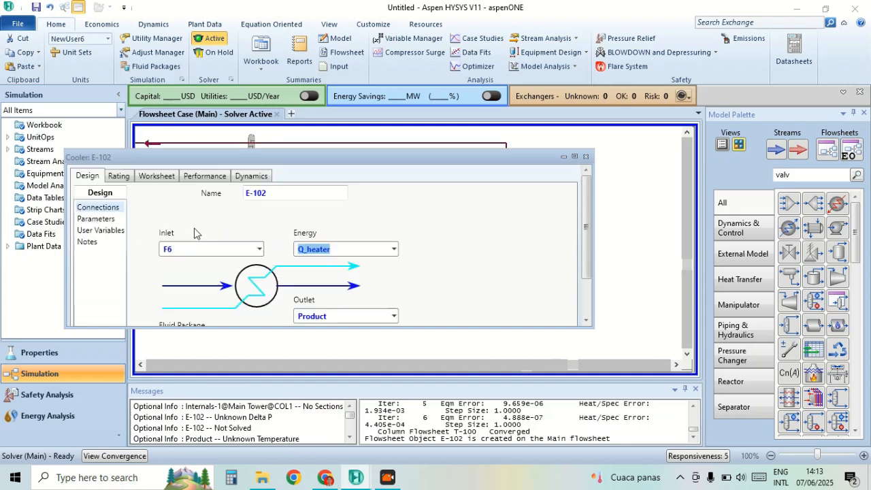
{"action": "left_click", "coordinate": [394, 249]}
{"action": "left_click", "coordinate": [449, 259]}
{"action": "key", "text": "BackSpace"}
{"action": "type", "text": "Q"}
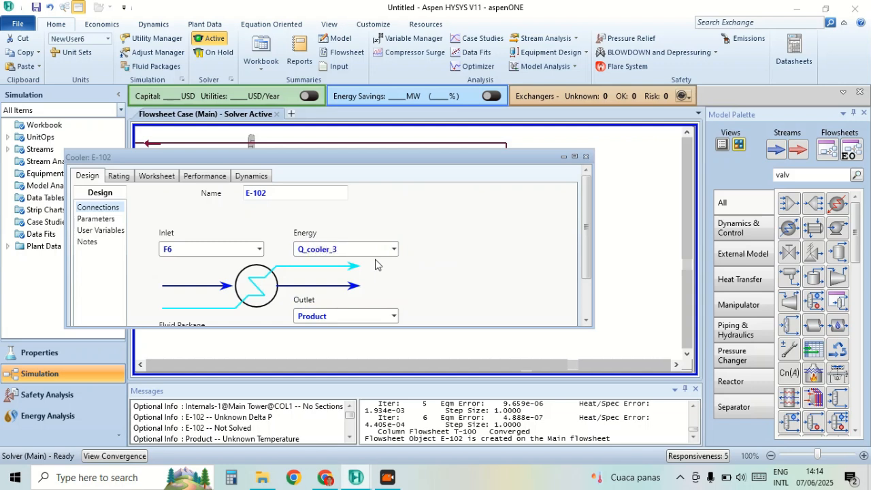
{"action": "key", "text": "Return"}
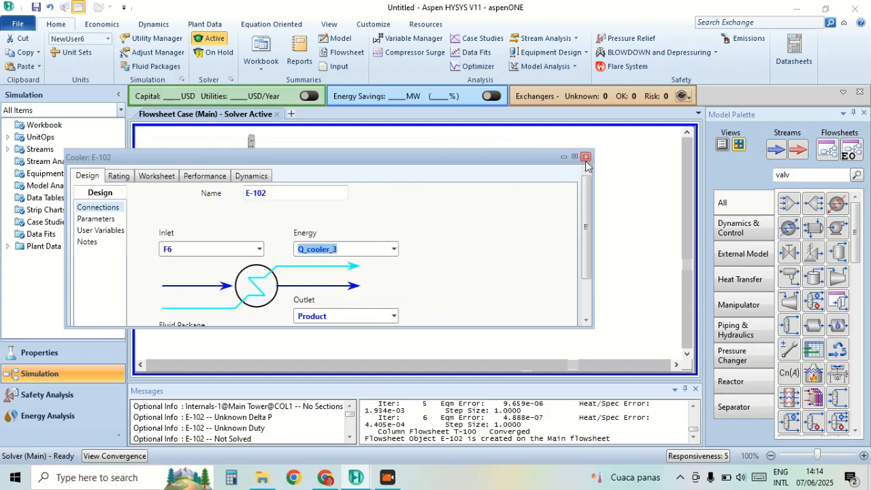
{"action": "left_click", "coordinate": [586, 158]}
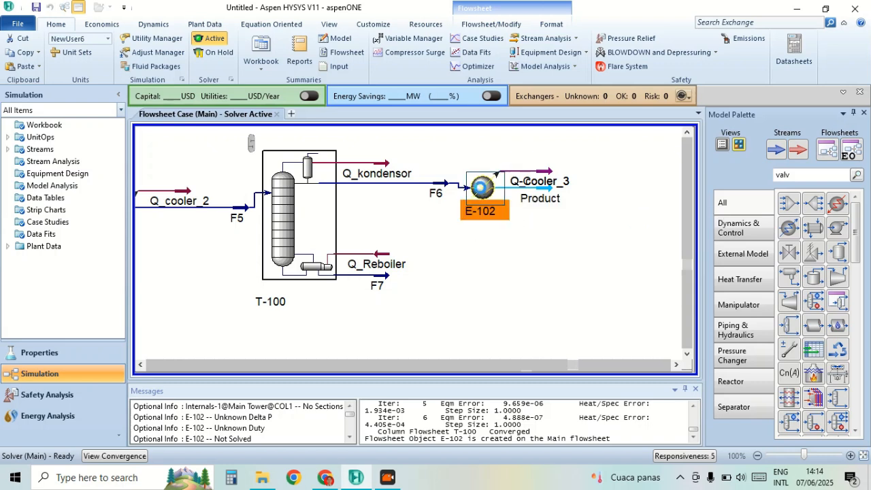
Set cooler E-102's Delta P to 0 kPa and open its worksheet conditions.
{"action": "double_click", "coordinate": [482, 189]}
{"action": "left_click", "coordinate": [124, 244]}
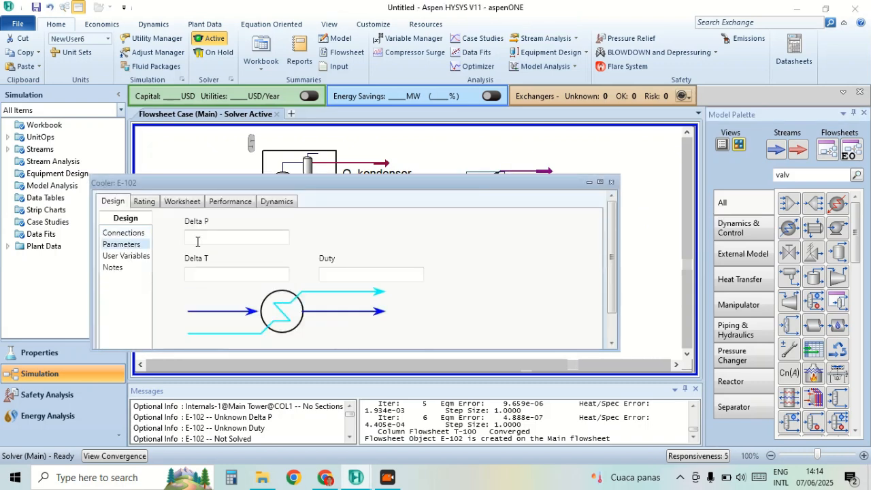
{"action": "left_click", "coordinate": [210, 239]}
{"action": "type", "text": "0"}
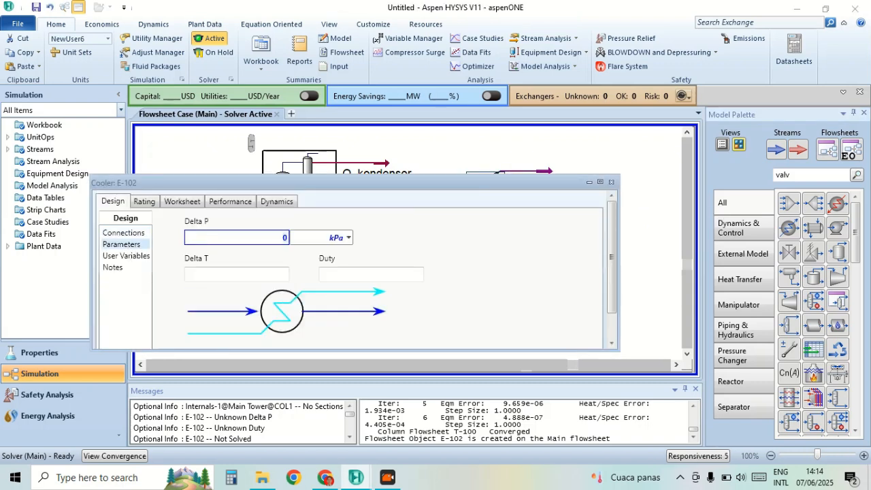
{"action": "key", "text": "Return"}
{"action": "left_click", "coordinate": [191, 203]}
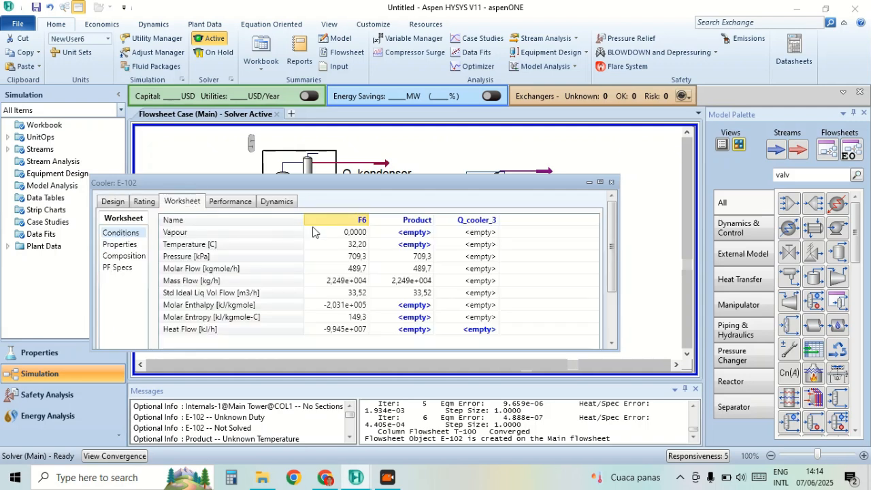
Set the Product stream's temperature to 30 °C in cooler E-102's worksheet conditions.
{"action": "left_click", "coordinate": [419, 246]}
{"action": "type", "text": "30"}
{"action": "key", "text": "Return"}
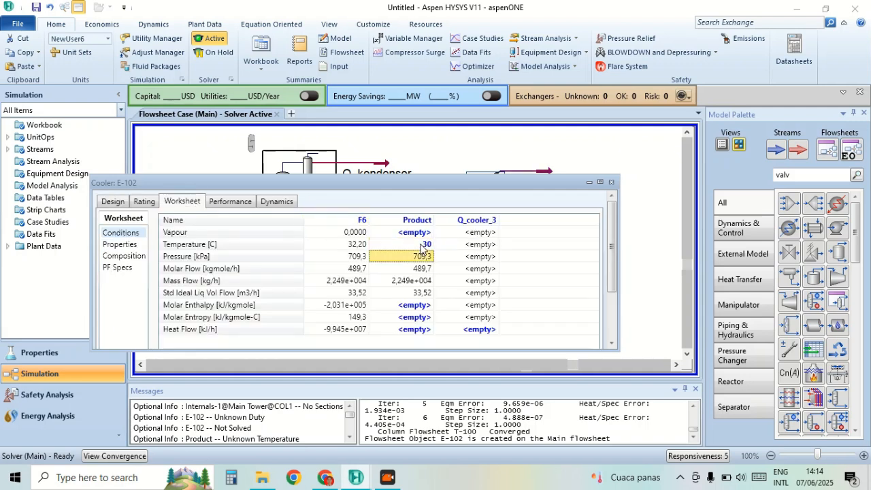
{"action": "mouse_move", "coordinate": [422, 251]}
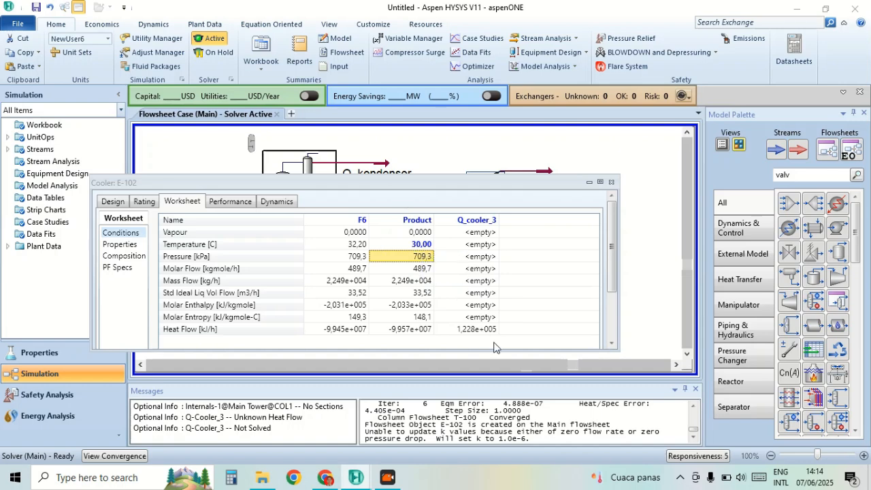
Set cooler E-102's Delta P to 6 atm and review the Product stream's conditions in its worksheet.
{"action": "left_click_drag", "start_coordinate": [537, 187], "coordinate": [545, 172]}
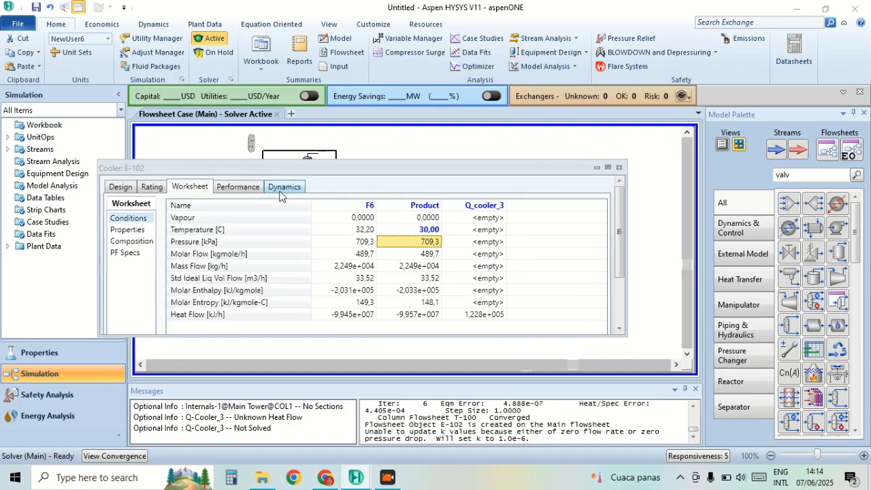
{"action": "left_click", "coordinate": [166, 192]}
{"action": "left_click", "coordinate": [122, 189]}
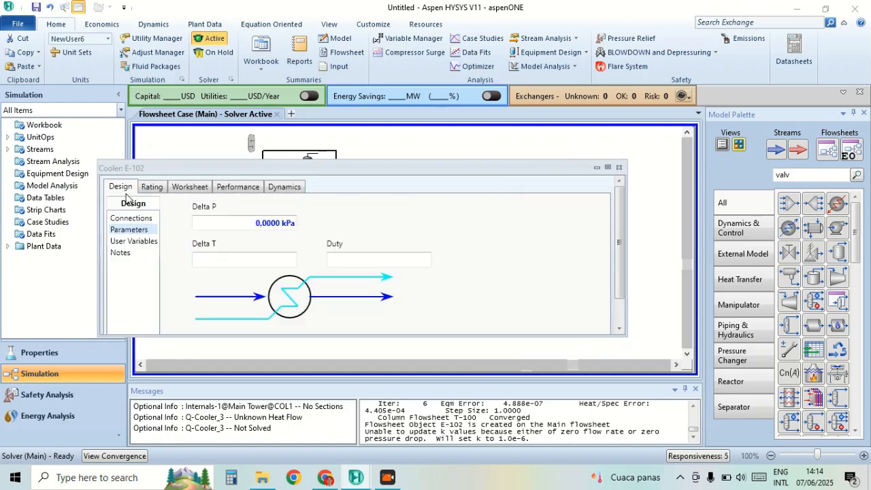
{"action": "left_click", "coordinate": [277, 221]}
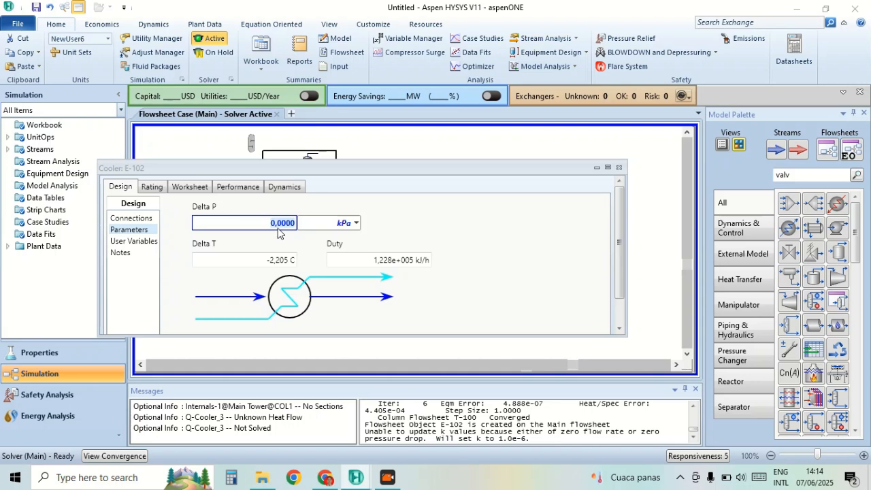
{"action": "type", "text": "6"}
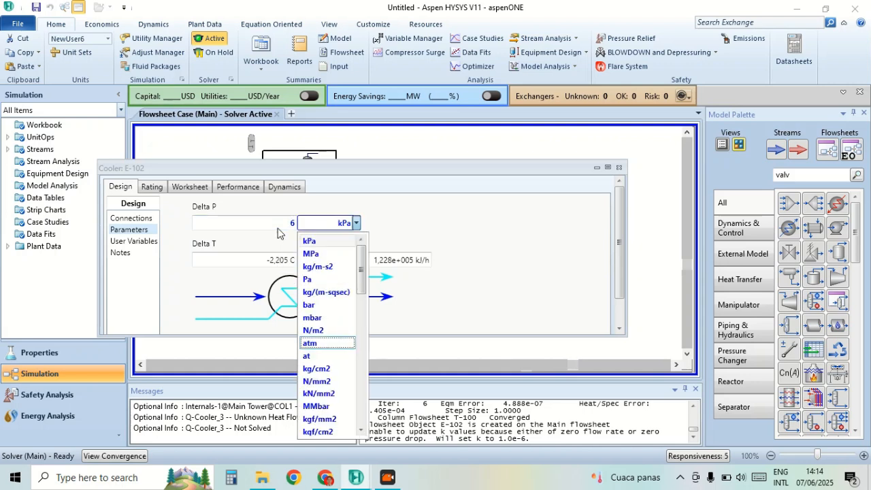
{"action": "key", "text": "Return"}
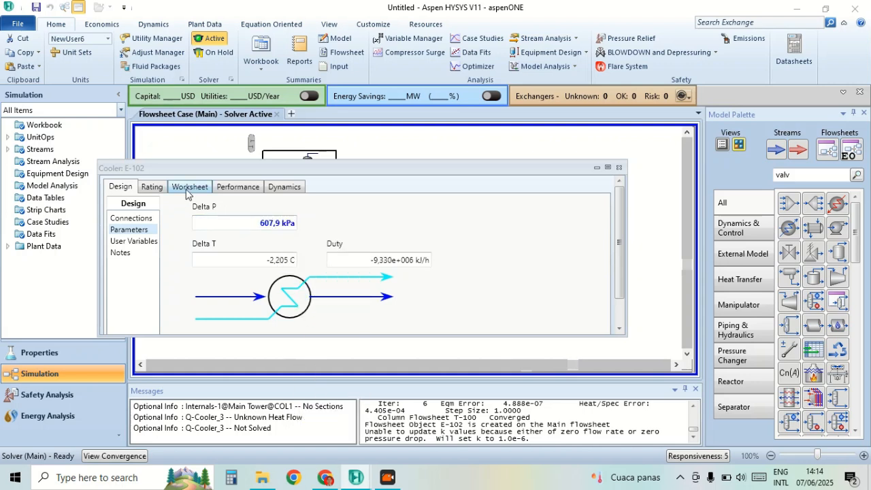
{"action": "left_click", "coordinate": [188, 188]}
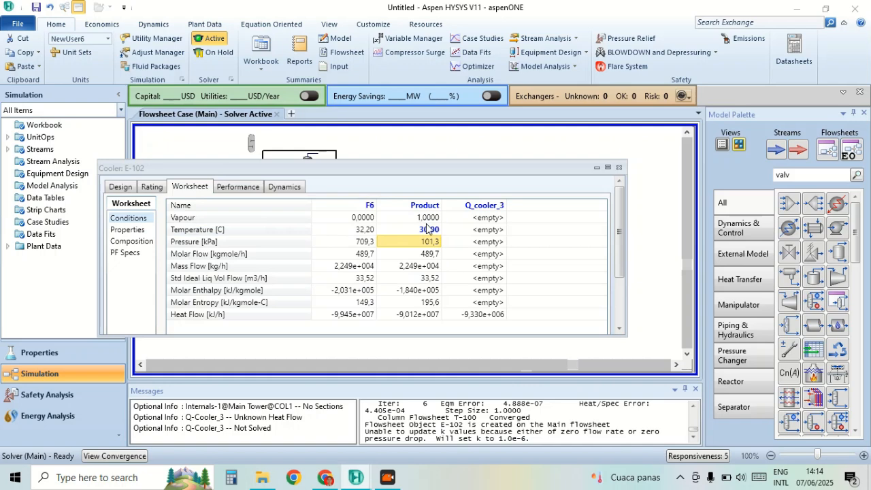
{"action": "mouse_move", "coordinate": [428, 229]}
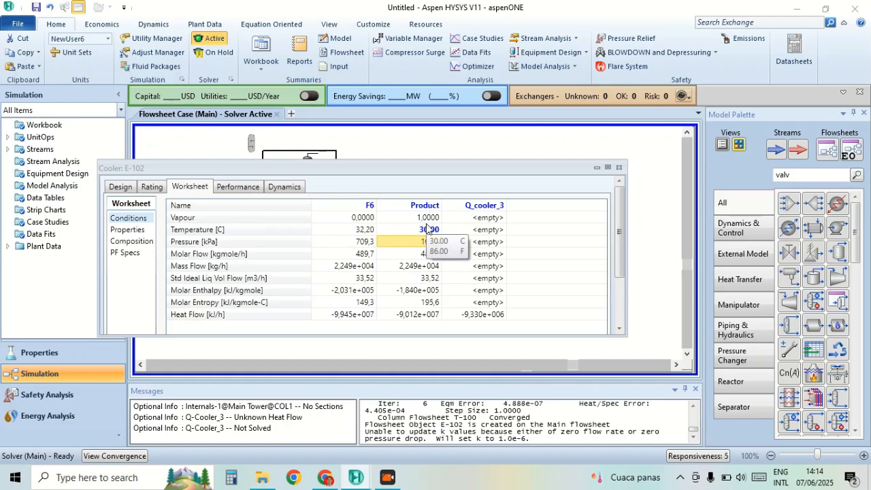
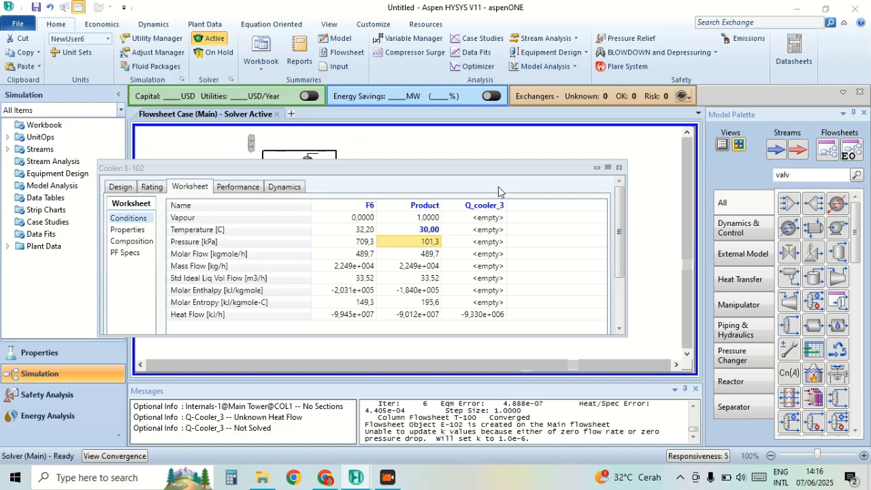
Set cooler E-102's Delta P to 0 kPa and close the cooler properties.
{"action": "left_click", "coordinate": [120, 186]}
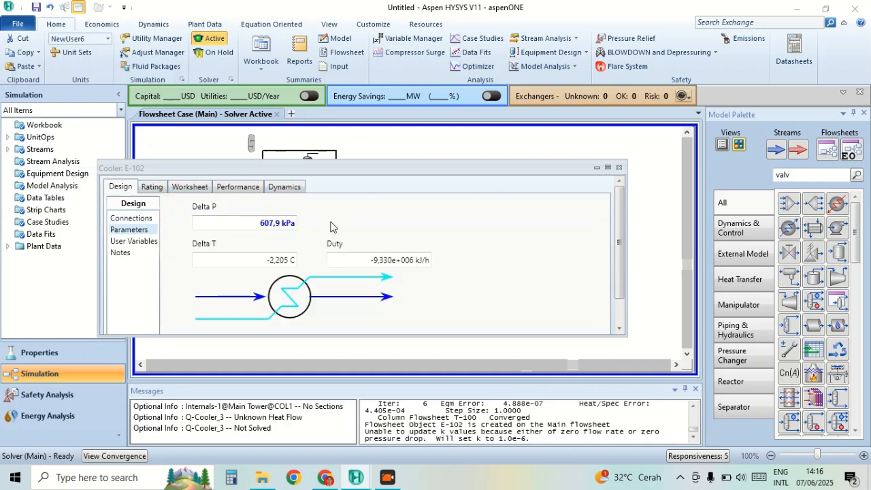
{"action": "left_click", "coordinate": [278, 223]}
{"action": "type", "text": "0"}
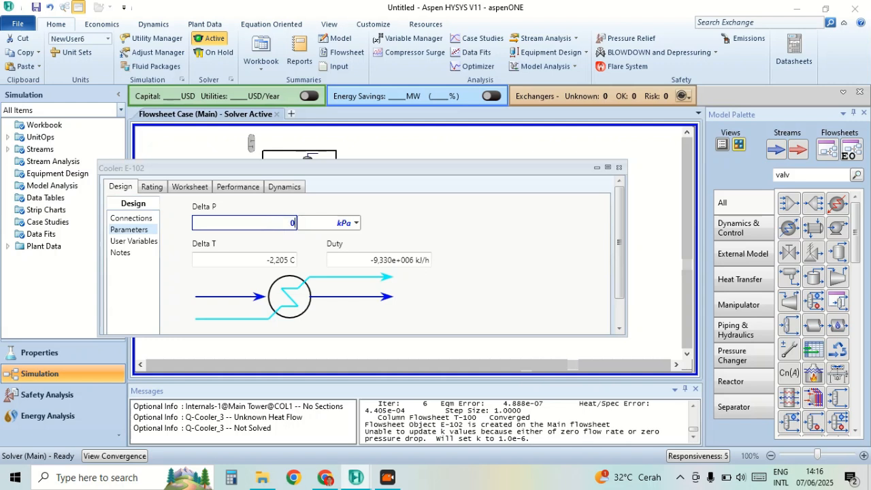
{"action": "key", "text": "Return"}
{"action": "left_click", "coordinate": [555, 264]}
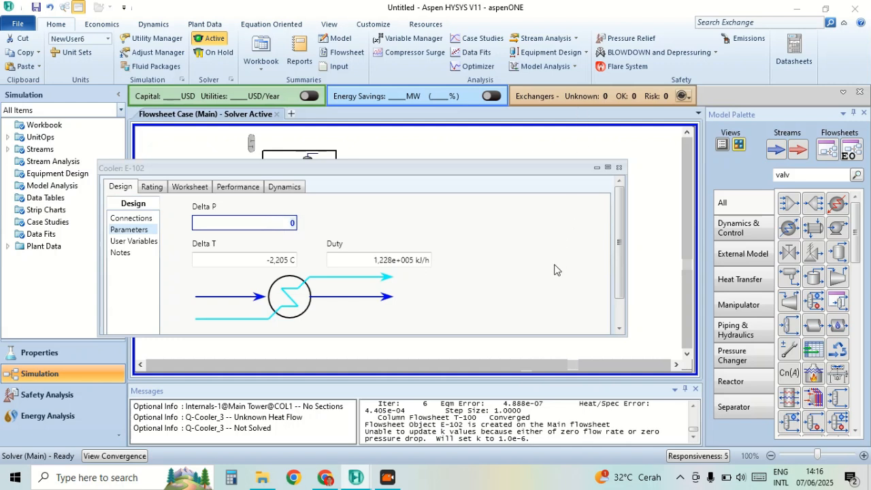
{"action": "left_click", "coordinate": [619, 166]}
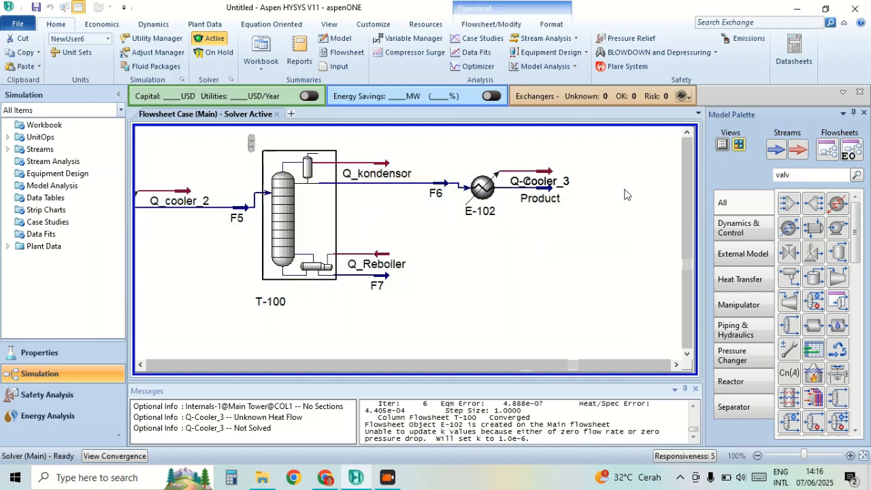
Examine the component mole fractions of column T-100's bottoms stream F7 in its composition worksheet.
{"action": "mouse_move", "coordinate": [386, 283]}
{"action": "left_click_drag", "start_coordinate": [386, 278], "coordinate": [410, 279]}
{"action": "left_click", "coordinate": [458, 280]}
{"action": "double_click", "coordinate": [412, 278]}
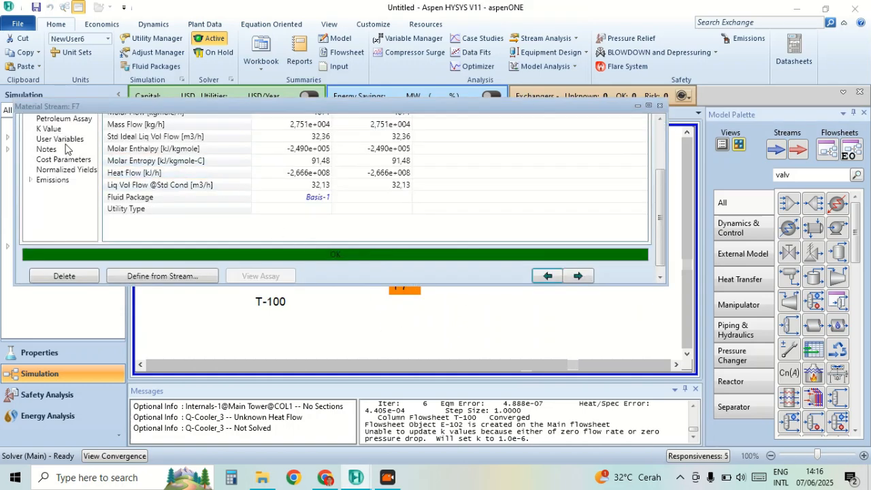
{"action": "scroll", "coordinate": [147, 151], "scroll_direction": "up", "scroll_amount": 2}
{"action": "scroll", "coordinate": [146, 151], "scroll_direction": "up", "scroll_amount": 2}
{"action": "left_click", "coordinate": [77, 151]}
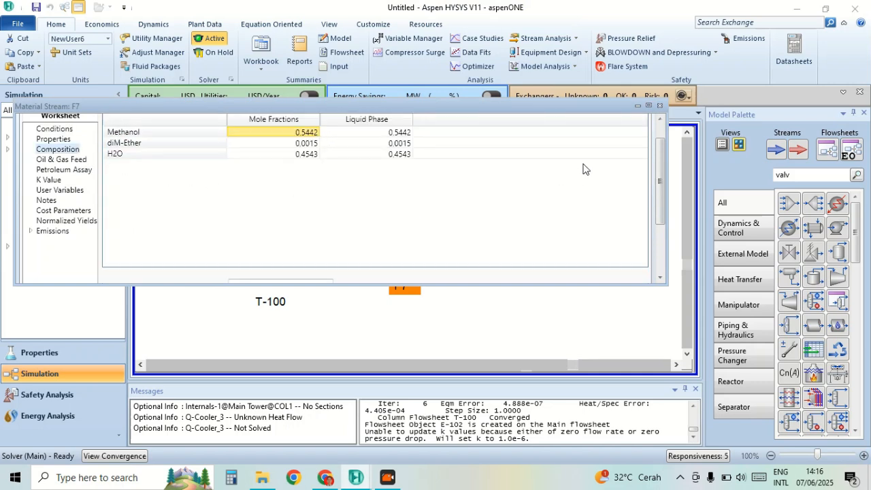
{"action": "left_click", "coordinate": [659, 107]}
Move stream F7 further from column T-100, place a distillation column beyond it and open the column's Input Expert.
{"action": "mouse_move", "coordinate": [411, 285]}
{"action": "left_click_drag", "start_coordinate": [411, 281], "coordinate": [430, 283]}
{"action": "left_click", "coordinate": [497, 287]}
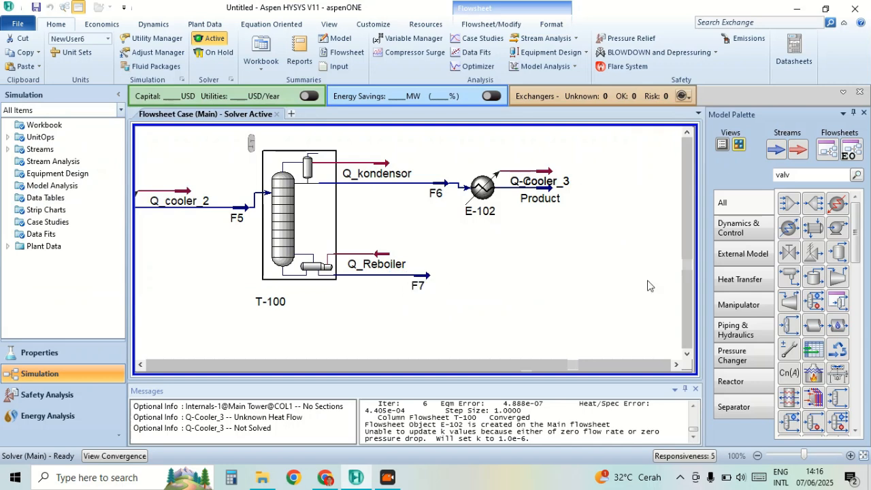
{"action": "left_click", "coordinate": [751, 411]}
{"action": "left_click_drag", "start_coordinate": [799, 233], "coordinate": [469, 345]}
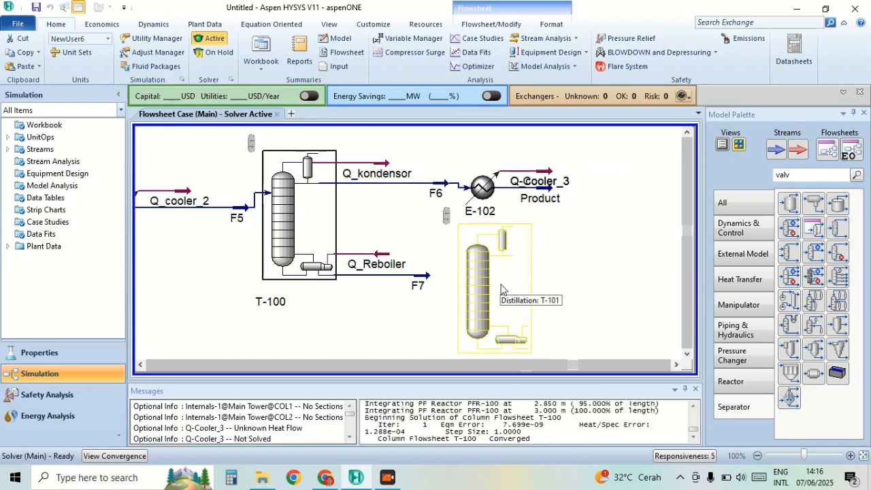
{"action": "scroll", "coordinate": [501, 313], "scroll_direction": "down", "scroll_amount": 2}
{"action": "mouse_move", "coordinate": [512, 314]}
{"action": "left_mouse_down"}
{"action": "mouse_move", "coordinate": [533, 315]}
{"action": "mouse_move", "coordinate": [524, 314]}
{"action": "left_mouse_up"}
{"action": "double_click", "coordinate": [525, 315]}
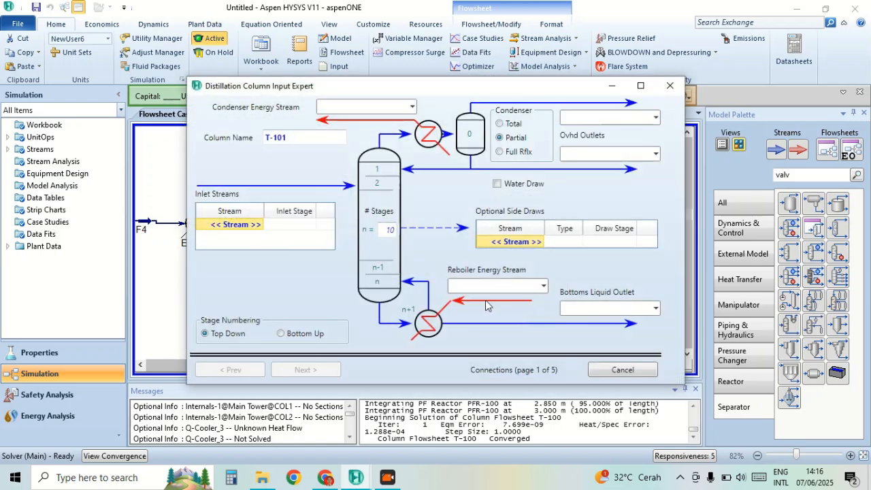
Connect stream F7 as the inlet stream of column T-101.
{"action": "left_click", "coordinate": [249, 227]}
{"action": "left_click", "coordinate": [258, 226]}
{"action": "left_click", "coordinate": [242, 236]}
Create energy streams Q_kondensor_2 for column T-101's condenser and Q_kondensor_3 for its reboiler.
{"action": "left_click", "coordinate": [367, 108]}
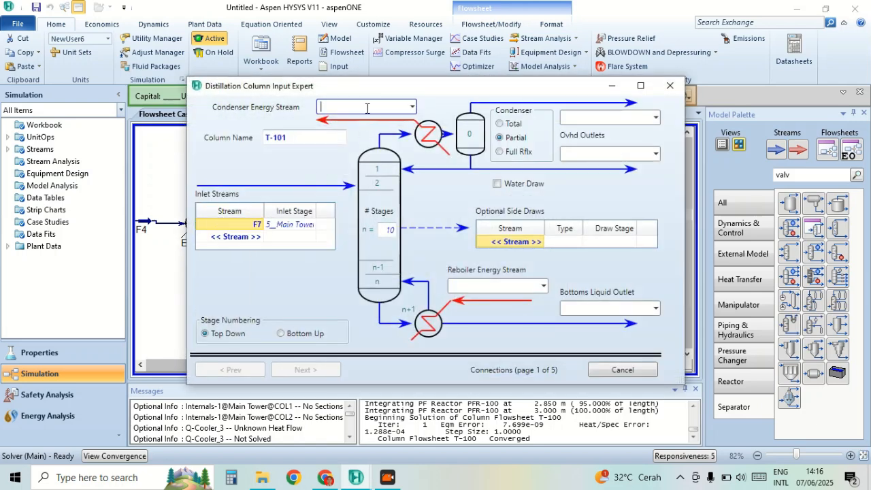
{"action": "type", "text": "Q_kondensor_2"}
{"action": "key", "text": "Return"}
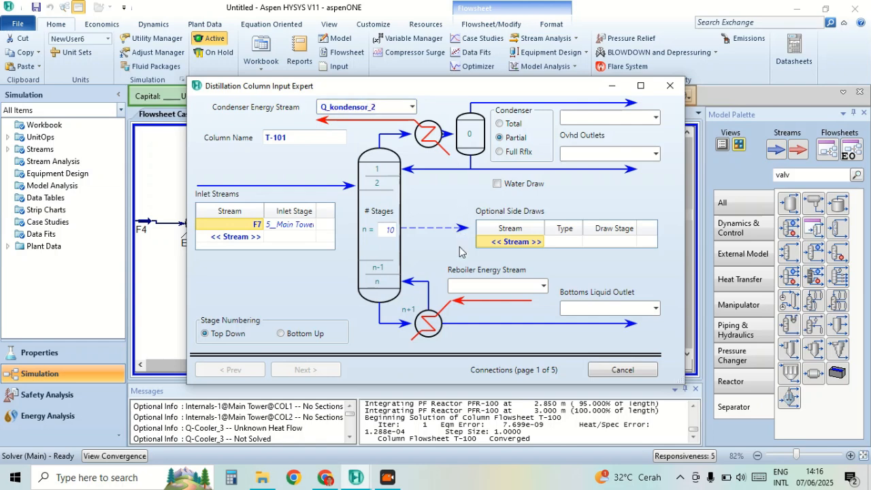
{"action": "left_click", "coordinate": [484, 286]}
{"action": "type", "text": "Q"}
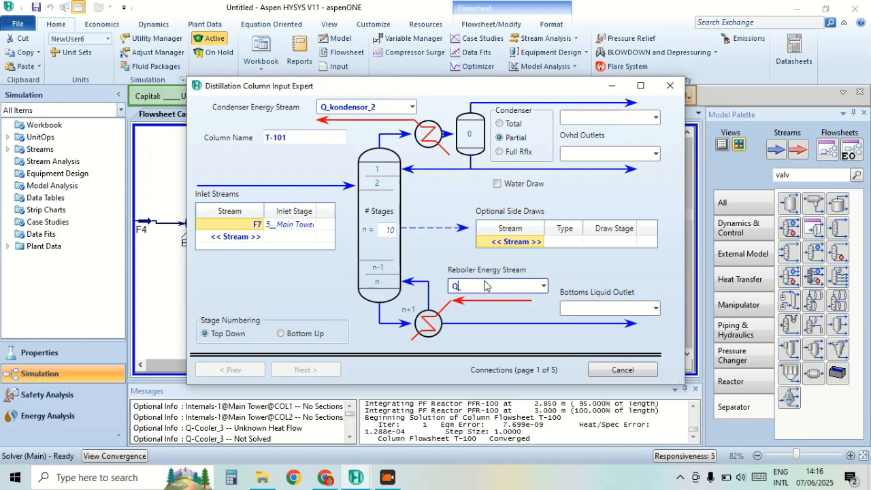
{"action": "type", "text": "_kondensor_3"}
{"action": "key", "text": "Return"}
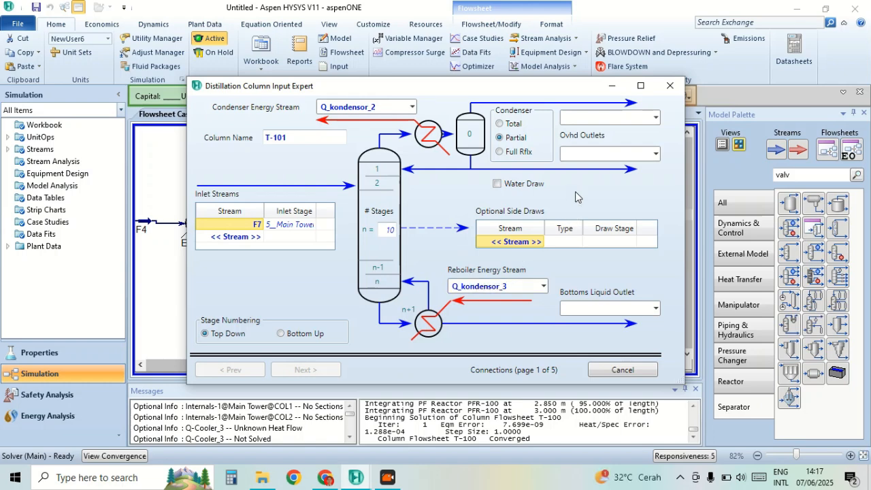
Set T-101's condenser to Total, create overhead liquid outlet F8 and bottoms liquid outlet F9, and close the Input Expert.
{"action": "left_click", "coordinate": [502, 124]}
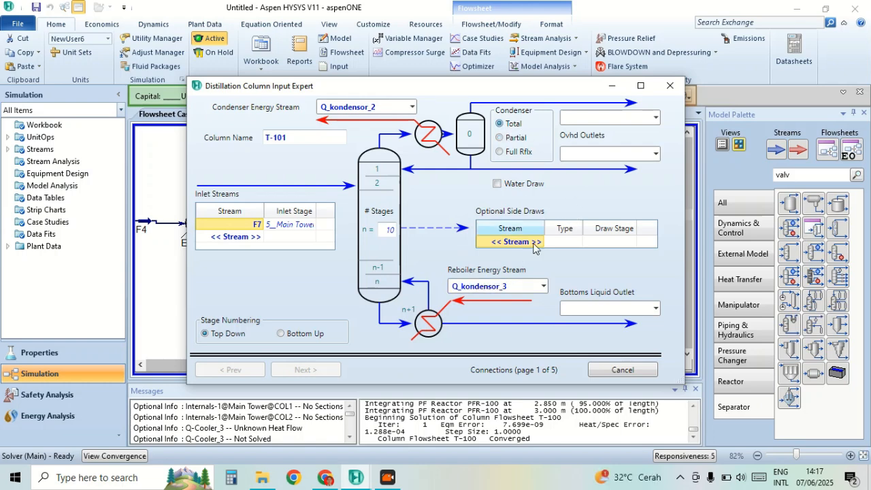
{"action": "left_click", "coordinate": [613, 155]}
{"action": "type", "text": "F8"}
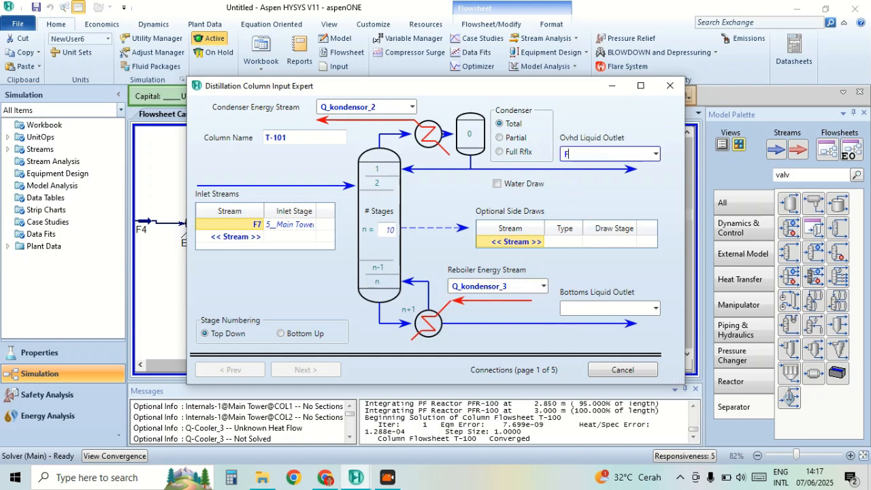
{"action": "left_click", "coordinate": [599, 307]}
{"action": "type", "text": "F9"}
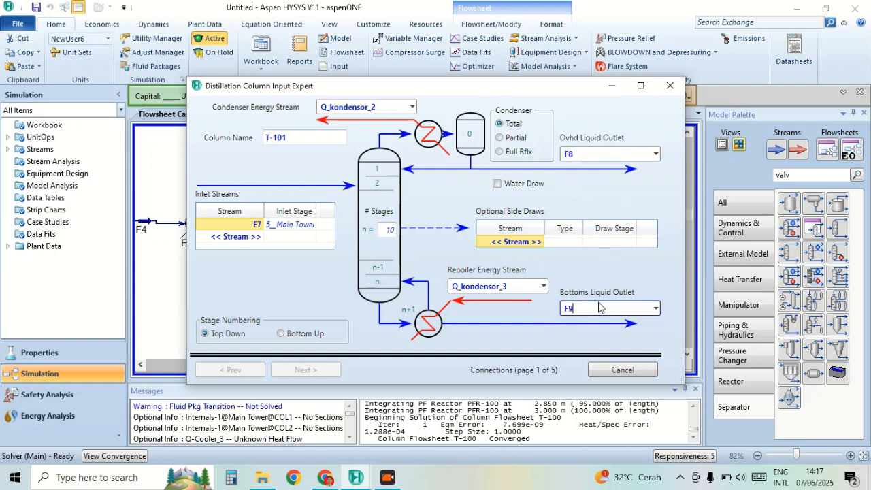
{"action": "key", "text": "Return"}
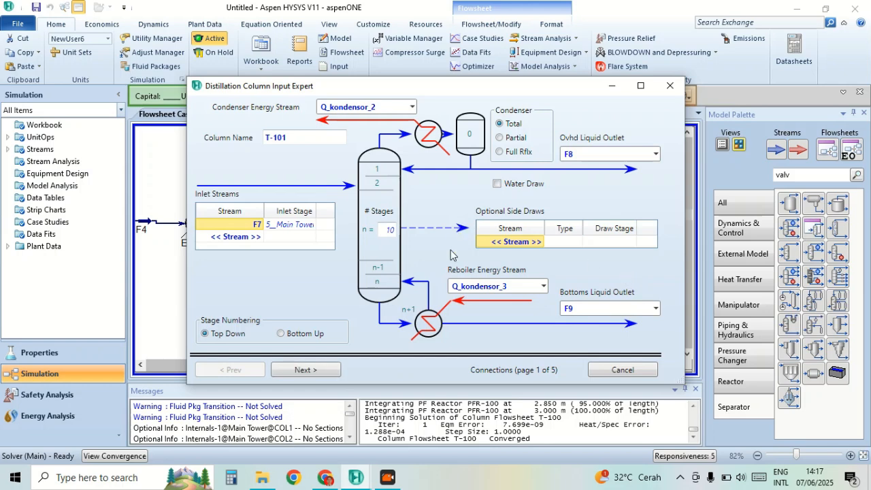
{"action": "left_click", "coordinate": [330, 374]}
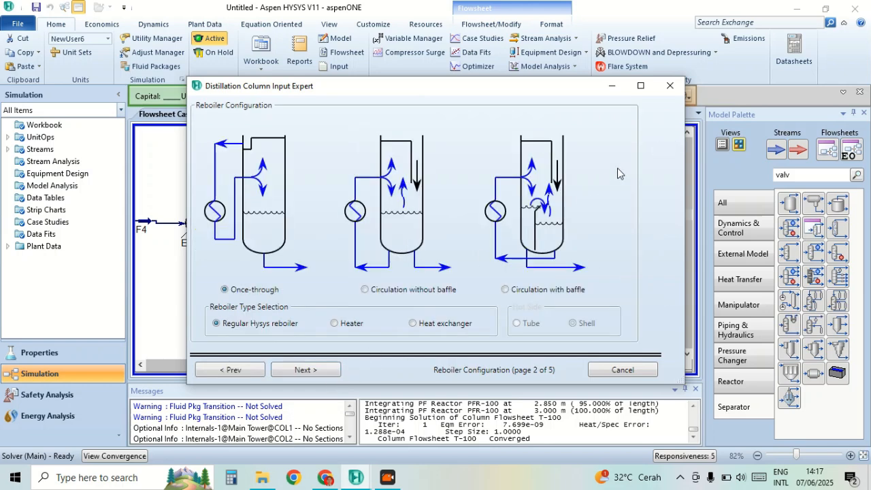
{"action": "left_click", "coordinate": [671, 88]}
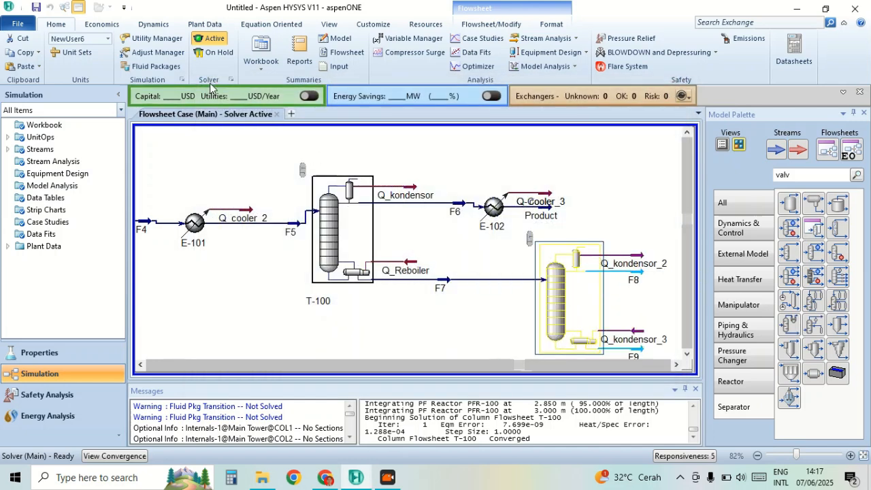
Break stream F7's connection to column T-101 and move F7 slightly closer to column T-100.
{"action": "left_click", "coordinate": [494, 25]}
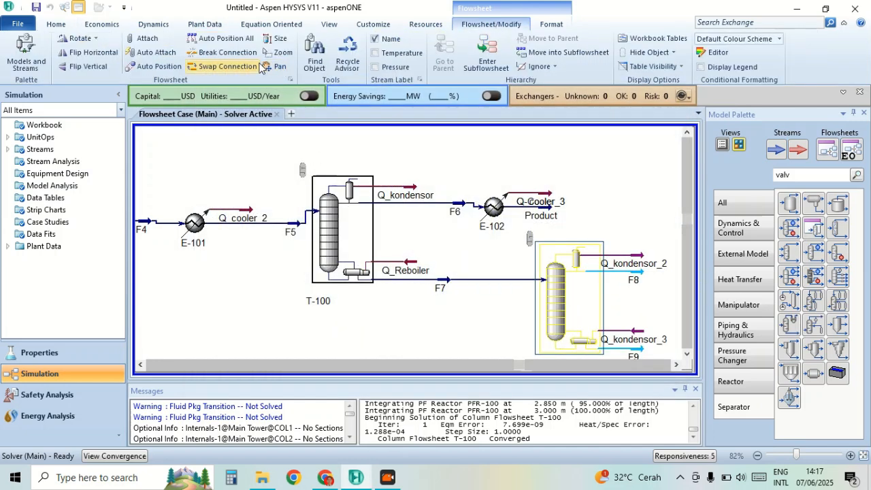
{"action": "left_click", "coordinate": [228, 52]}
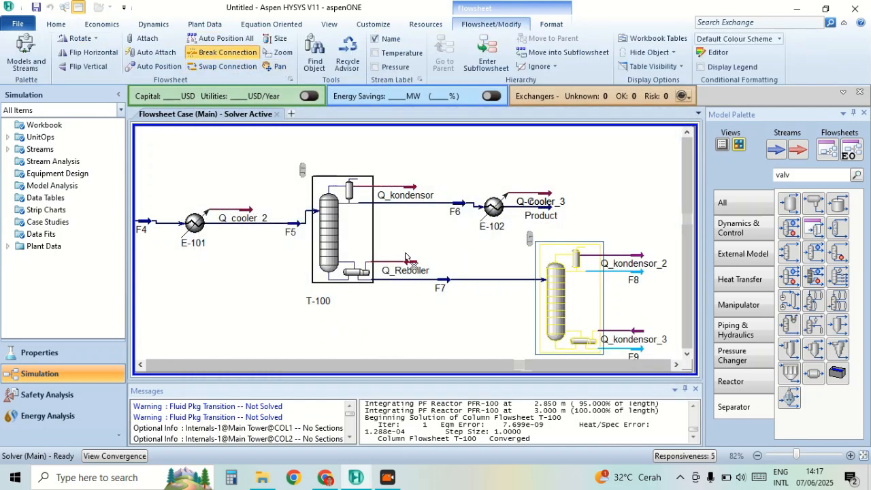
{"action": "left_click", "coordinate": [530, 279]}
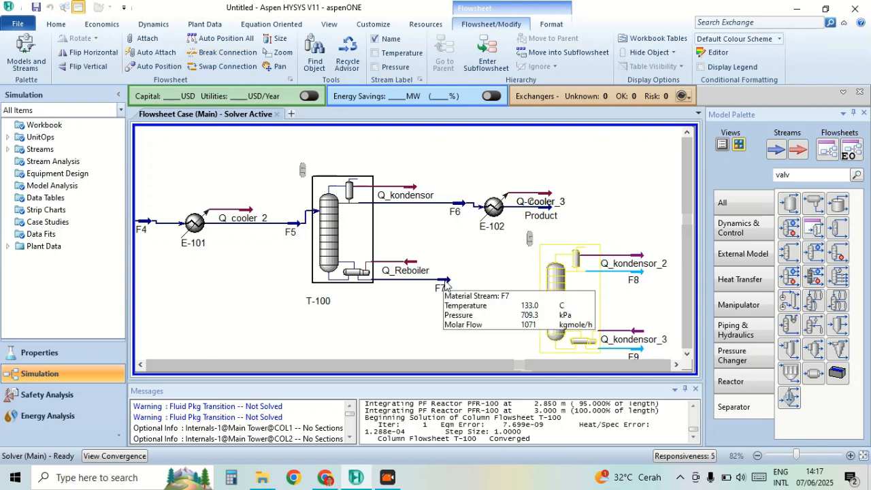
{"action": "left_click_drag", "start_coordinate": [446, 282], "coordinate": [434, 285]}
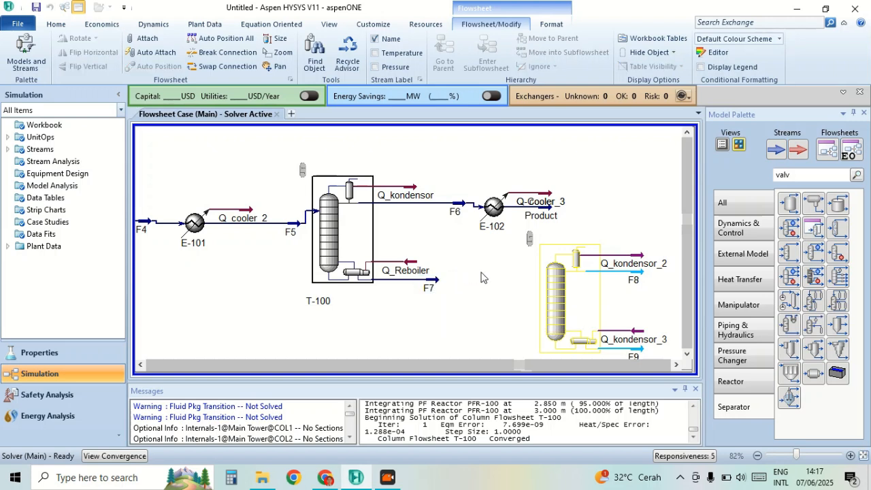
Place a cooler between stream F7 and column T-101 and open its properties.
{"action": "left_click", "coordinate": [756, 206]}
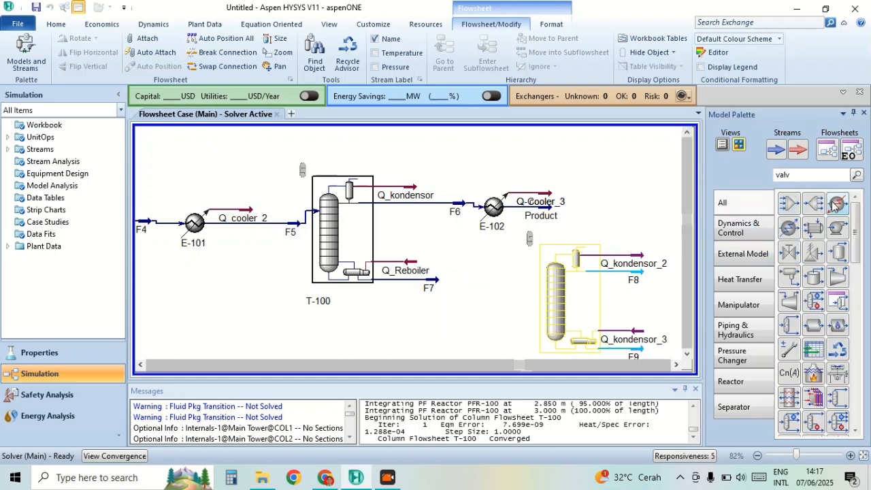
{"action": "left_click_drag", "start_coordinate": [790, 229], "coordinate": [447, 292]}
{"action": "double_click", "coordinate": [450, 287]}
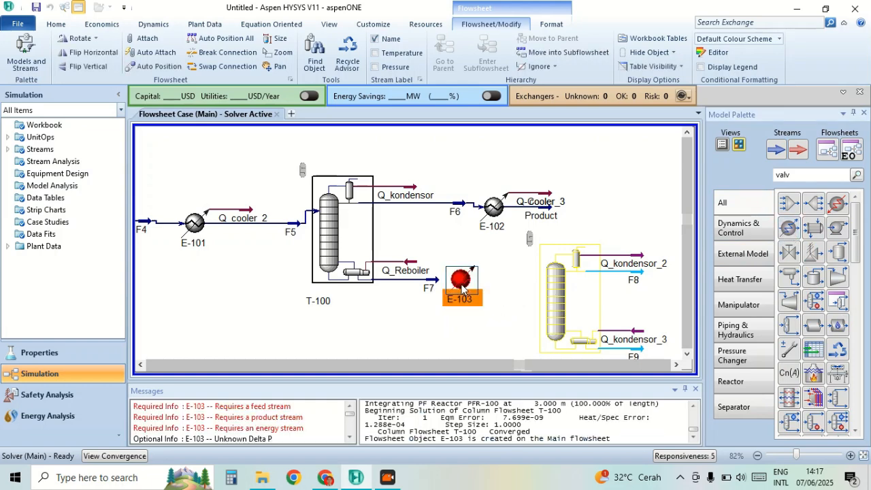
Connect cooler E-103 with F7 as inlet, F7_1 as outlet and Q_cooler4 as energy stream.
{"action": "left_click", "coordinate": [234, 174]}
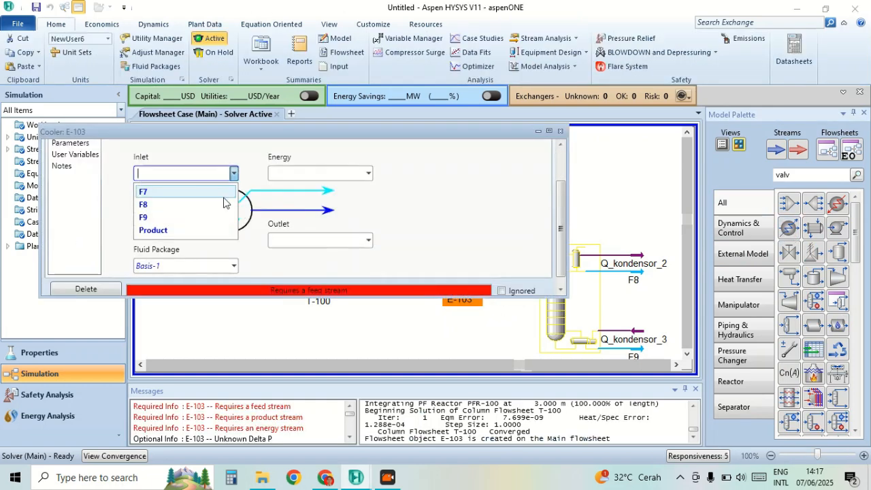
{"action": "left_click", "coordinate": [218, 192]}
{"action": "left_click", "coordinate": [300, 242]}
{"action": "type", "text": "F"}
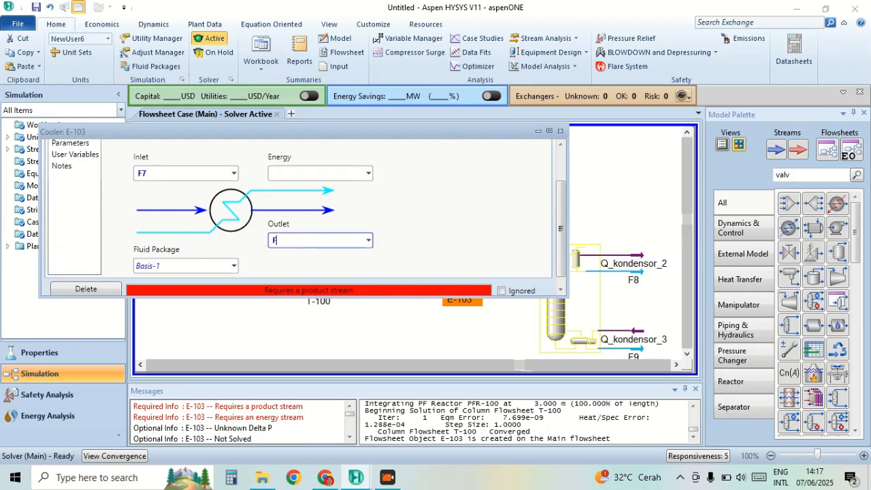
{"action": "type", "text": "7_1"}
{"action": "key", "text": "Return"}
{"action": "left_click", "coordinate": [336, 176]}
{"action": "type", "text": "Q_cooler4"}
{"action": "key", "text": "Return"}
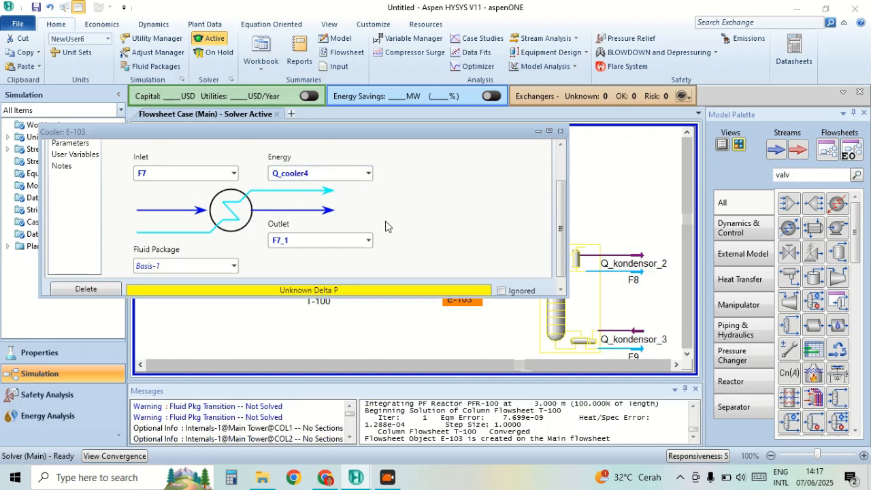
Set cooler E-103's pressure drop (Delta P) to 6 atm.
{"action": "scroll", "coordinate": [346, 216], "scroll_direction": "up", "scroll_amount": 2}
{"action": "left_click", "coordinate": [71, 194]}
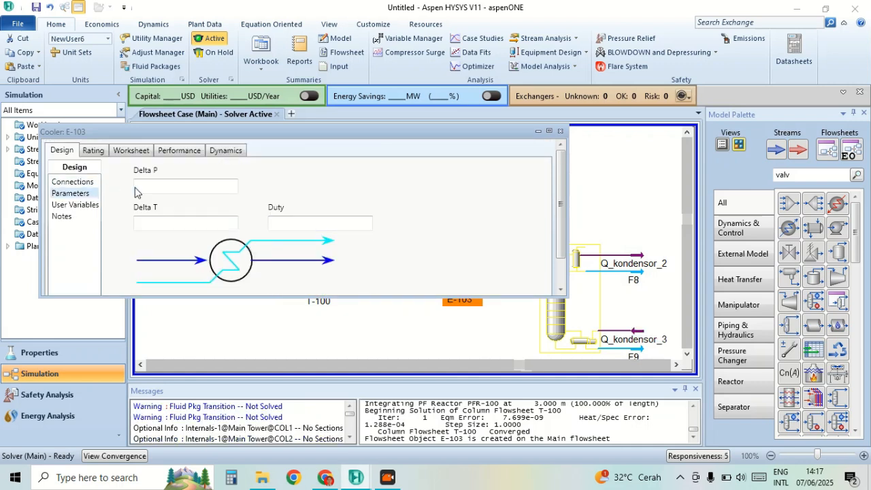
{"action": "left_click", "coordinate": [185, 188]}
{"action": "type", "text": "6"}
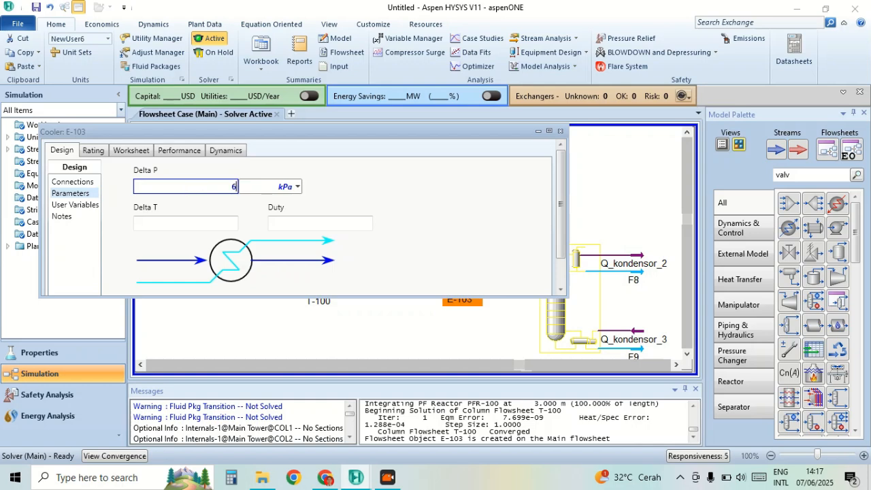
{"action": "key", "text": "space"}
{"action": "key", "text": "a"}
{"action": "key", "text": "Return"}
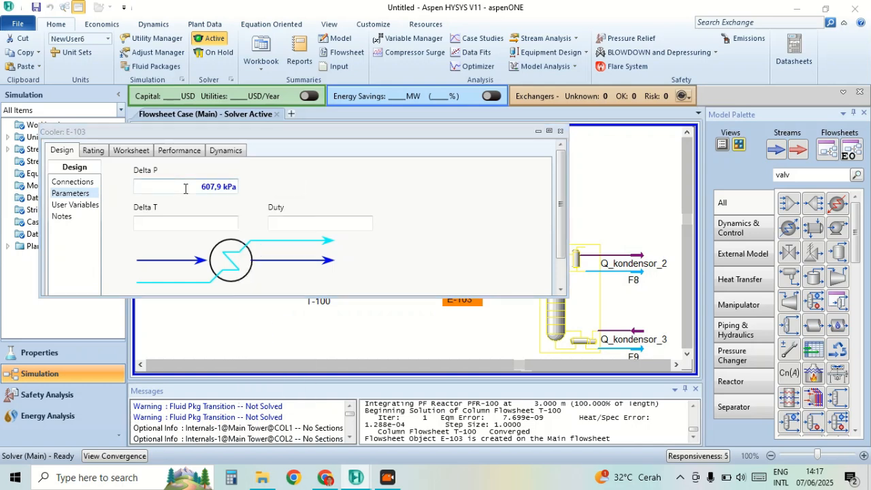
Set outlet stream F7_1's temperature to 85 °C in cooler E-103's worksheet and close the cooler's properties.
{"action": "left_click", "coordinate": [136, 156]}
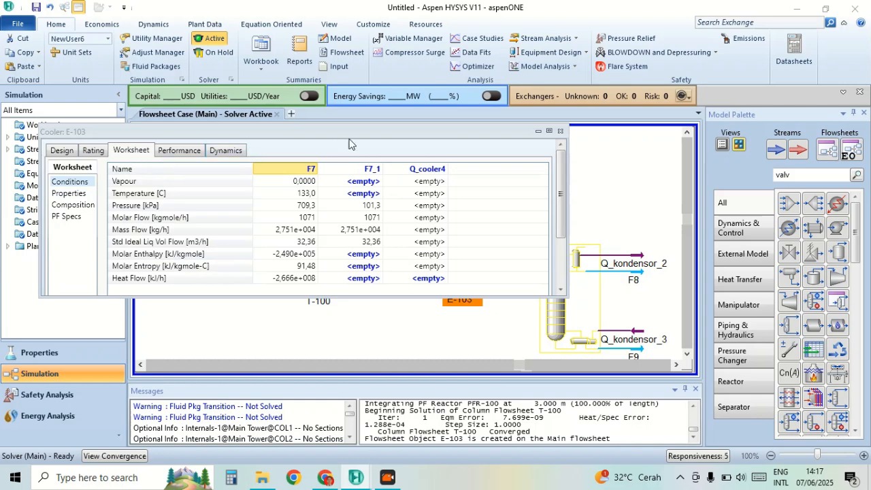
{"action": "left_click_drag", "start_coordinate": [404, 130], "coordinate": [400, 161]}
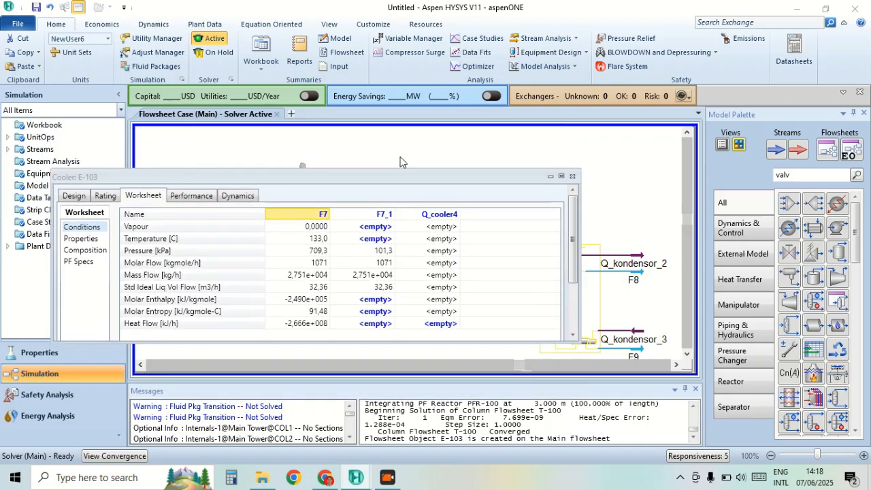
{"action": "left_click", "coordinate": [376, 229]}
{"action": "left_click", "coordinate": [379, 239]}
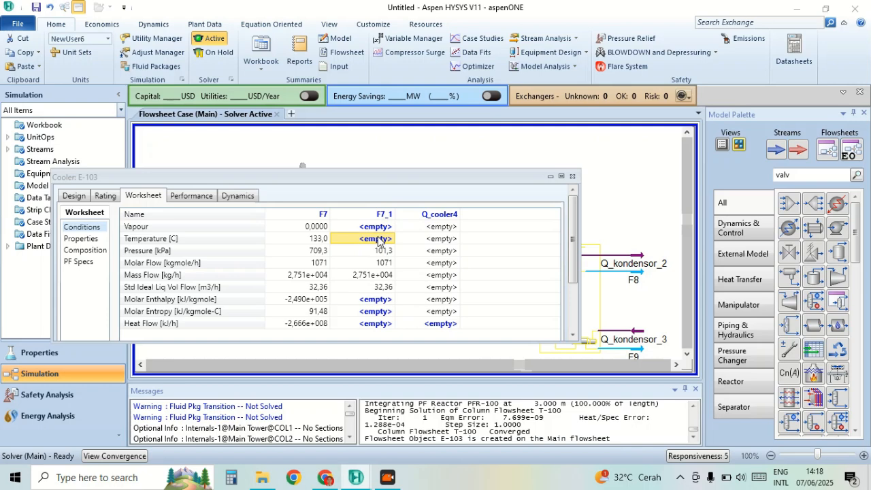
{"action": "type", "text": "85"}
{"action": "key", "text": "Return"}
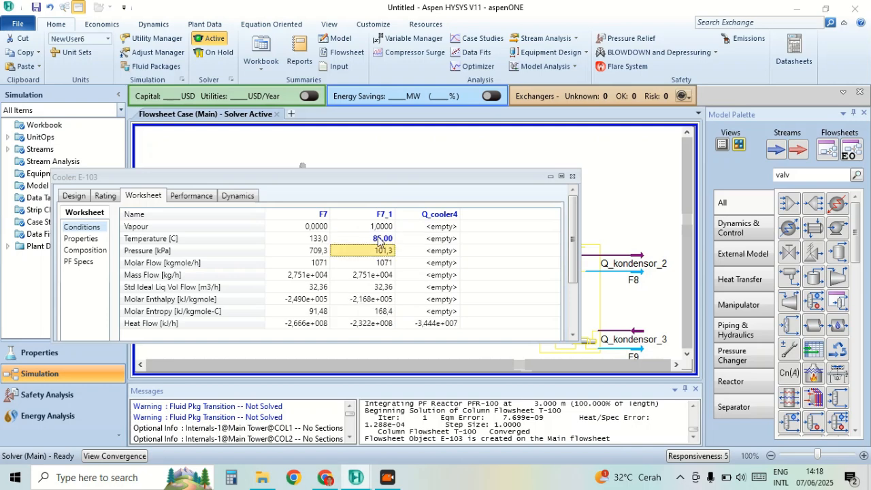
{"action": "left_click", "coordinate": [573, 176]}
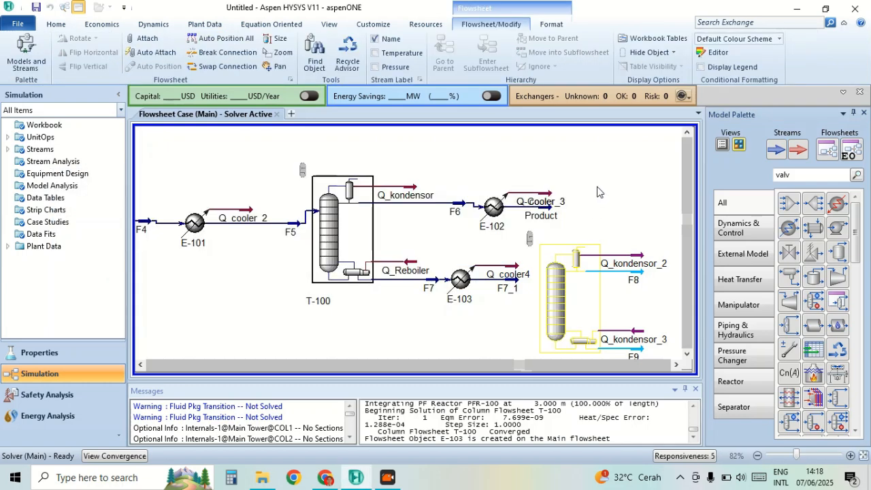
Open column T-101's Input Expert and add F7_1 as its inlet stream.
{"action": "left_click_drag", "start_coordinate": [565, 304], "coordinate": [563, 296]}
{"action": "double_click", "coordinate": [563, 297]}
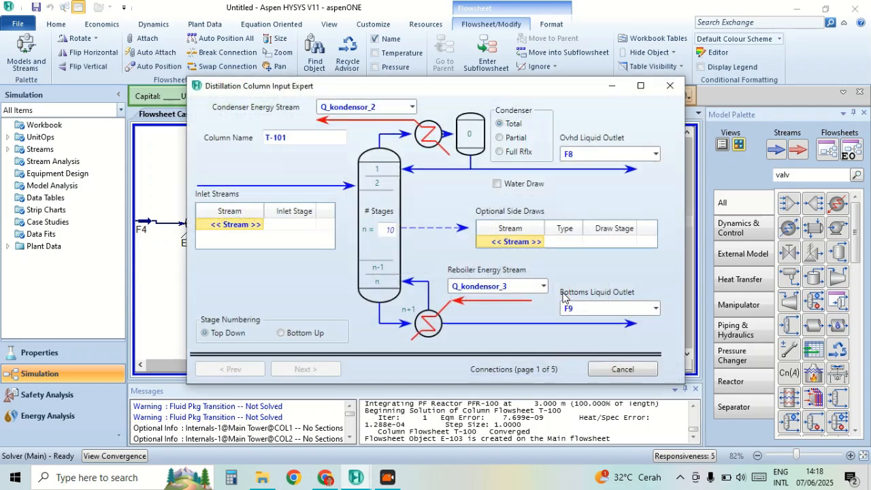
{"action": "left_click", "coordinate": [260, 225]}
{"action": "left_click", "coordinate": [253, 236]}
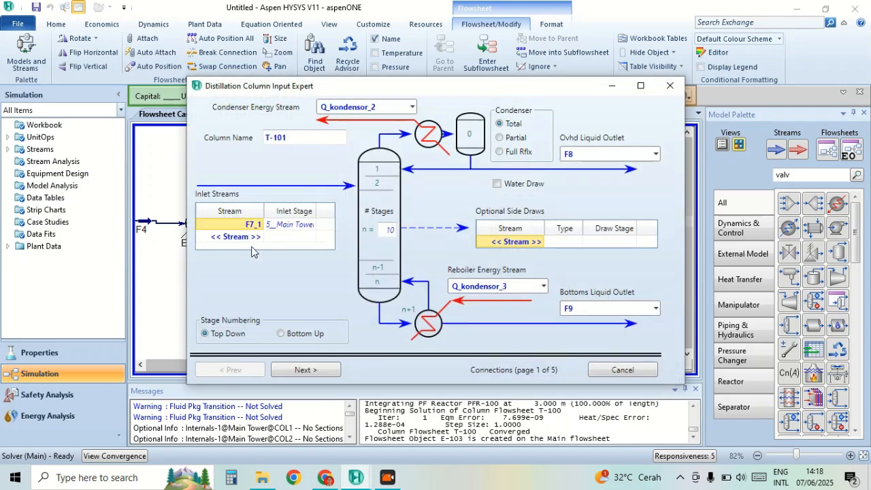
Keep T-101's default reboiler configuration, set condenser and reboiler pressures to 1 atm, and finish the Input Expert without temperature estimates.
{"action": "left_click", "coordinate": [311, 374]}
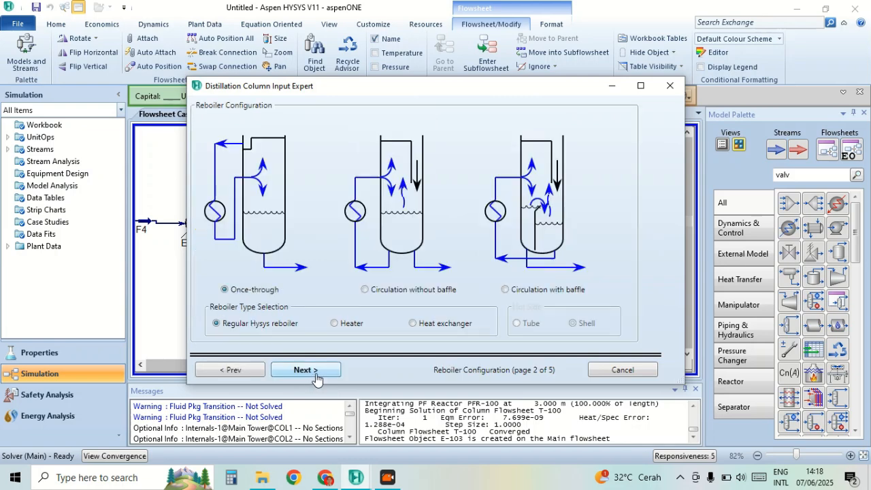
{"action": "left_click", "coordinate": [316, 373]}
{"action": "left_click", "coordinate": [553, 136]}
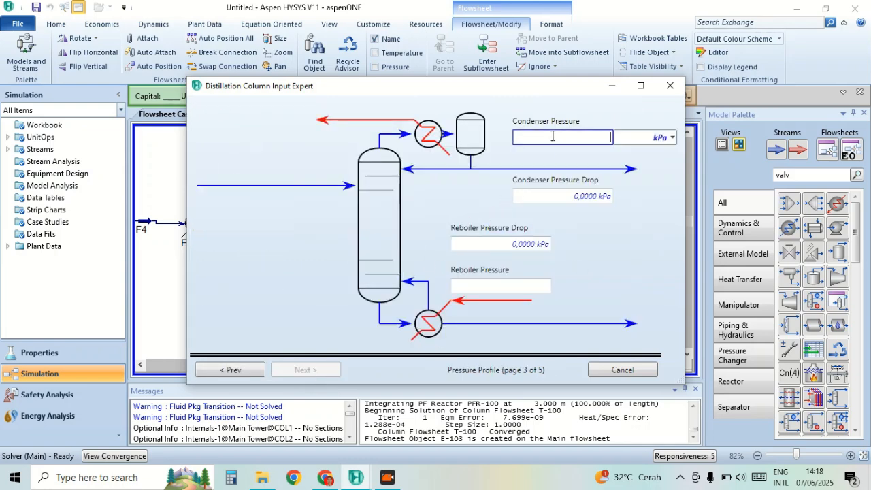
{"action": "type", "text": "1atm"}
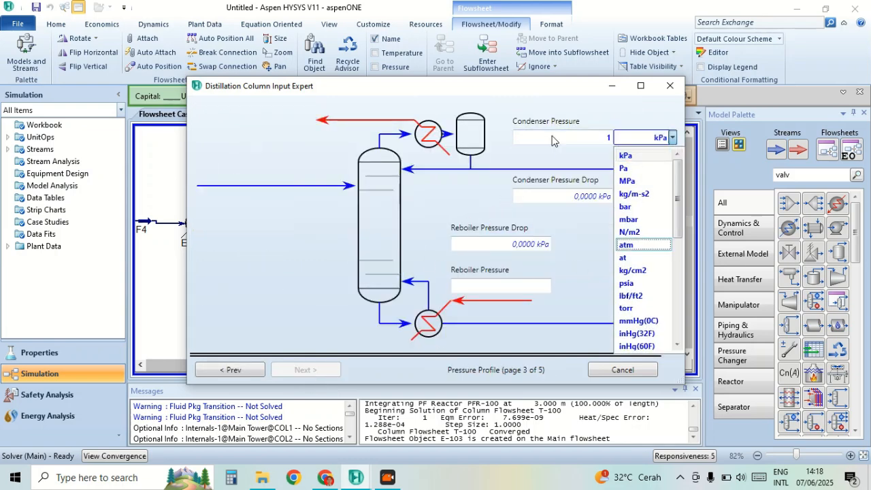
{"action": "key", "text": "Return"}
{"action": "left_click", "coordinate": [486, 285]}
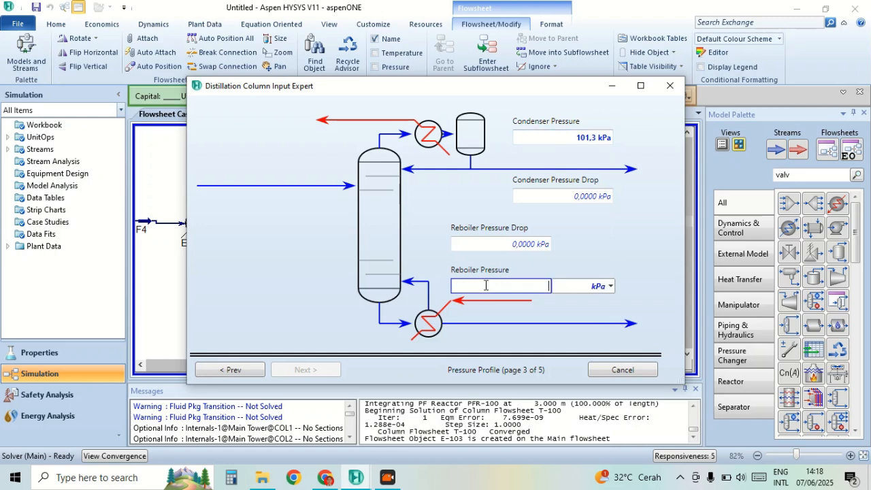
{"action": "type", "text": "1atm"}
{"action": "key", "text": "Return"}
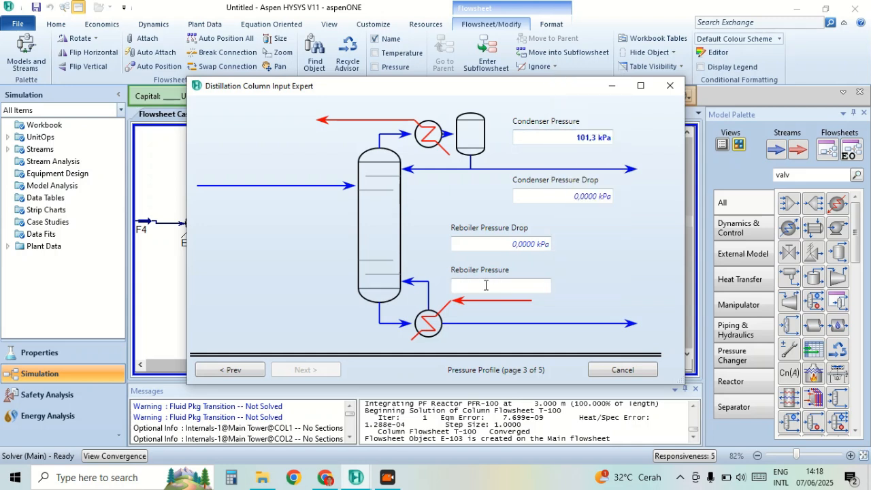
{"action": "left_click", "coordinate": [338, 372]}
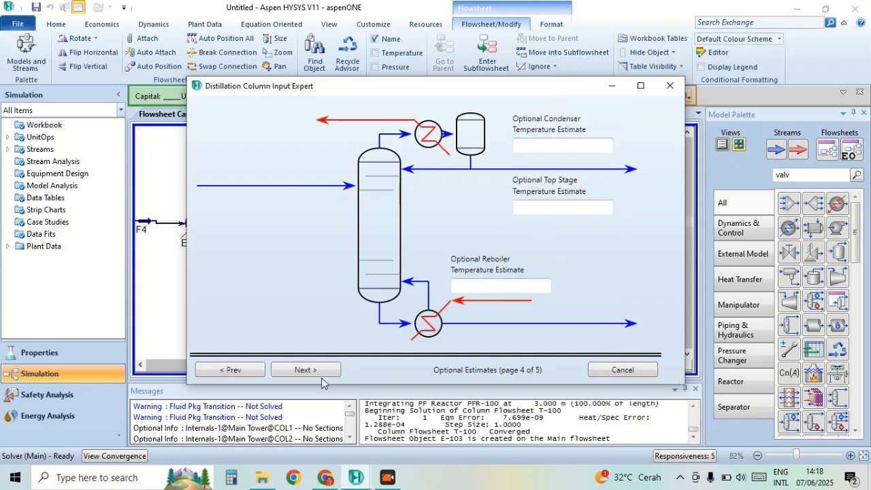
{"action": "left_click", "coordinate": [339, 370]}
{"action": "left_click", "coordinate": [338, 369]}
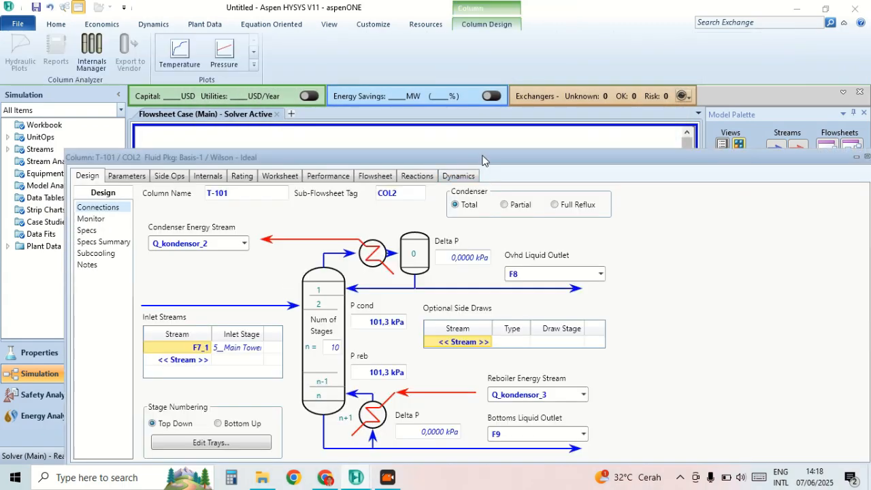
Set column T-101's Reflux Ratio specification to 3.
{"action": "left_click_drag", "start_coordinate": [483, 161], "coordinate": [492, 73]}
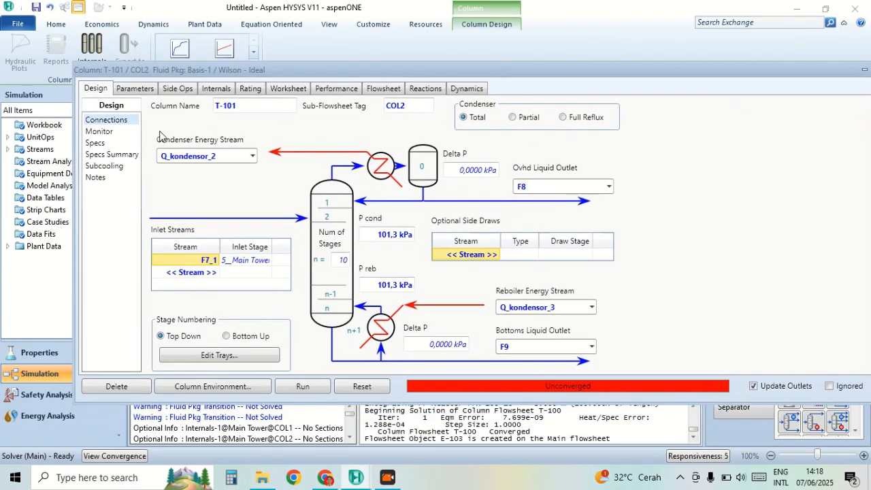
{"action": "left_click", "coordinate": [95, 146]}
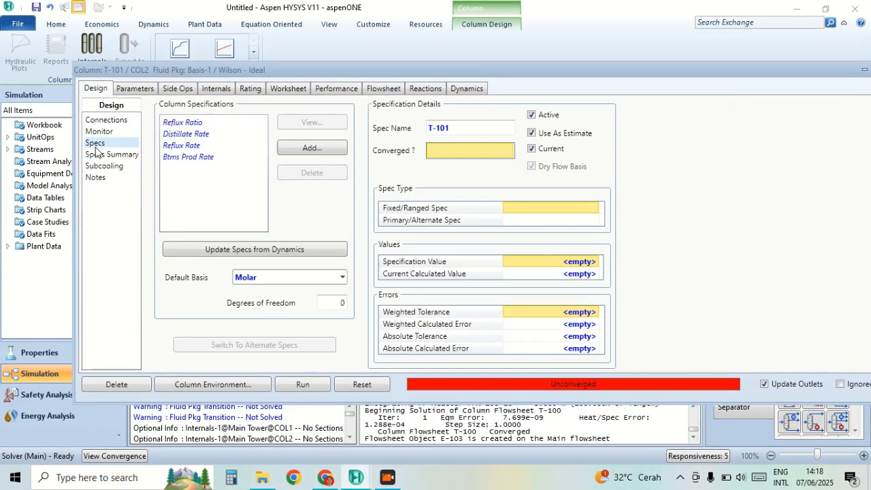
{"action": "left_click", "coordinate": [188, 124]}
{"action": "left_click", "coordinate": [578, 262]}
{"action": "type", "text": "3"}
{"action": "key", "text": "Return"}
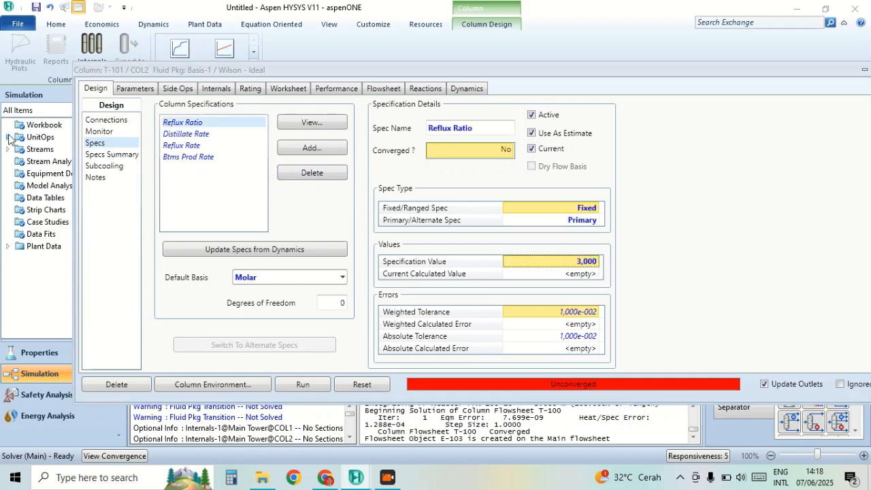
Deactivate T-101's Distillate Rate specification and add a Column Component Fraction specification.
{"action": "left_click", "coordinate": [175, 133]}
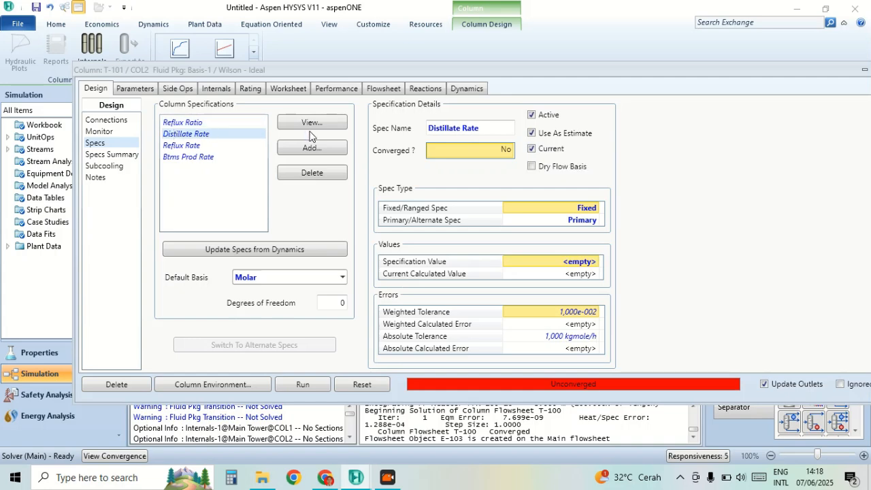
{"action": "left_click", "coordinate": [534, 114]}
{"action": "left_click", "coordinate": [312, 147]}
{"action": "left_click", "coordinate": [443, 151]}
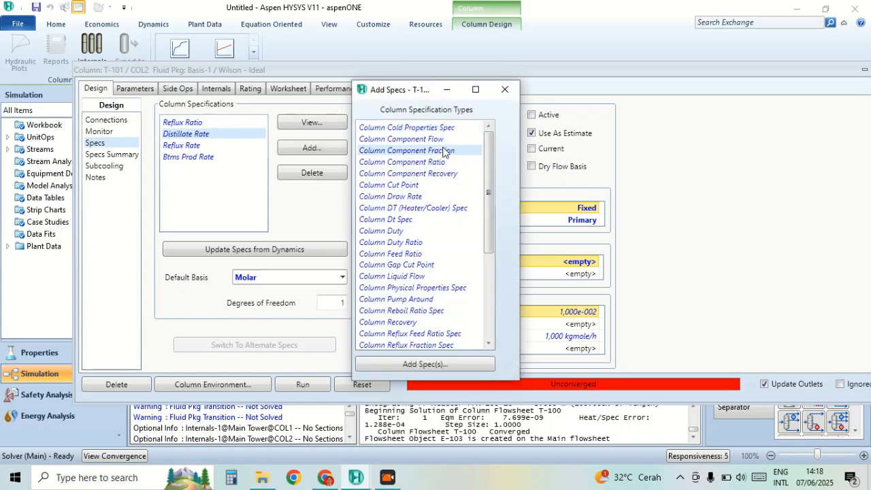
{"action": "left_click", "coordinate": [454, 363]}
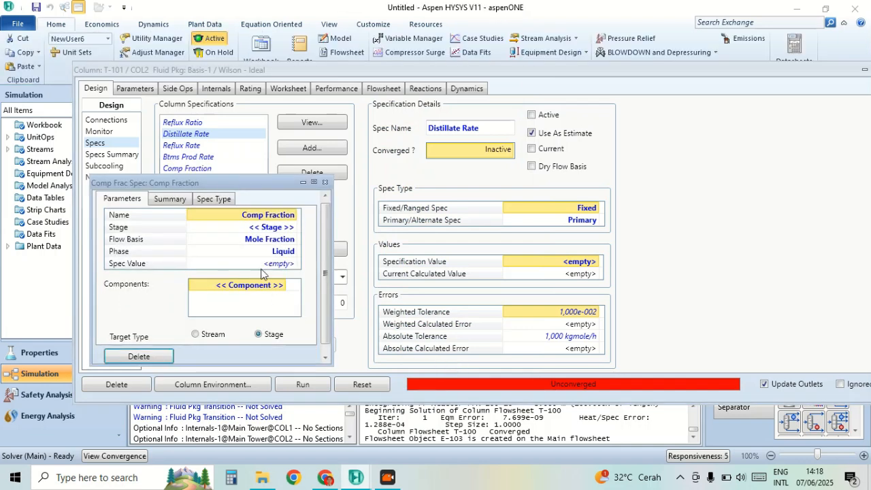
Define the component fraction specification for H2O at the Condenser stage with a liquid mole fraction of 0.01, and close it.
{"action": "left_click", "coordinate": [293, 229]}
{"action": "left_click", "coordinate": [293, 227]}
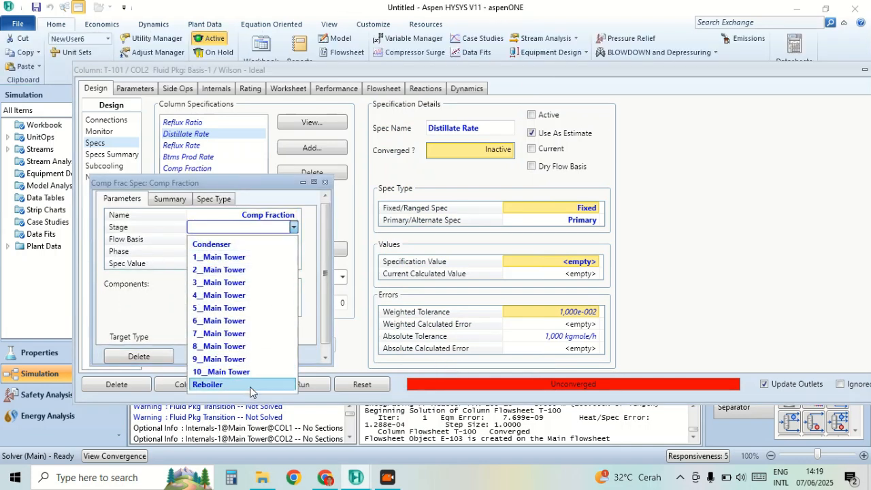
{"action": "left_click", "coordinate": [266, 245]}
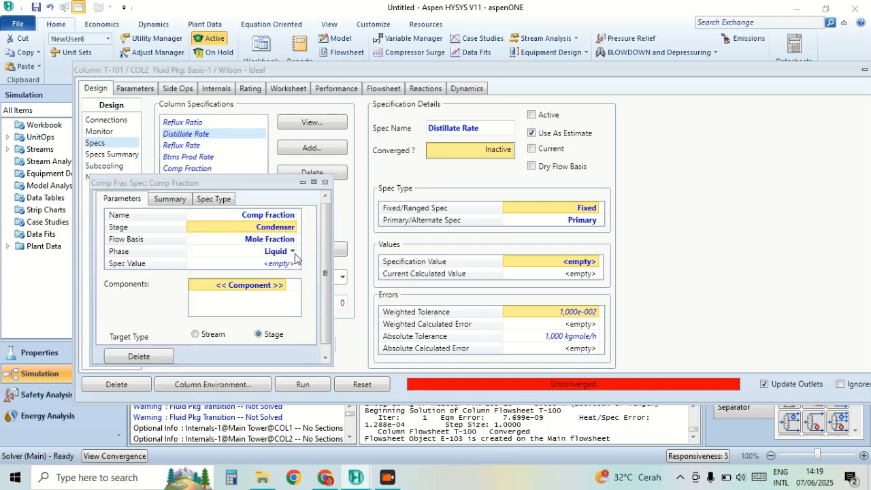
{"action": "left_click", "coordinate": [289, 265]}
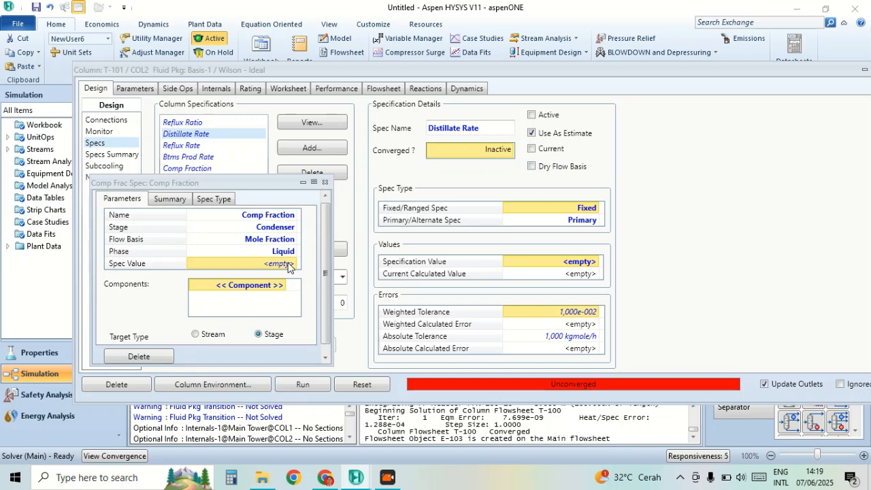
{"action": "type", "text": "0.01"}
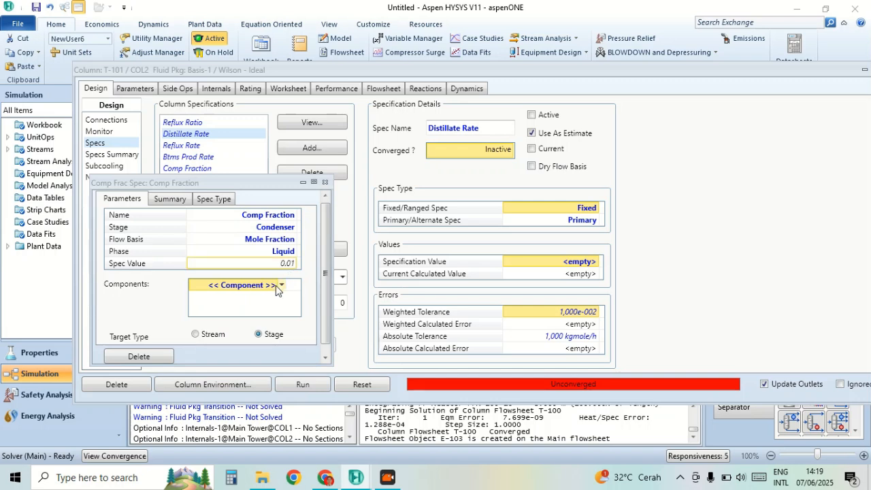
{"action": "left_click", "coordinate": [281, 287]}
{"action": "left_click", "coordinate": [282, 288]}
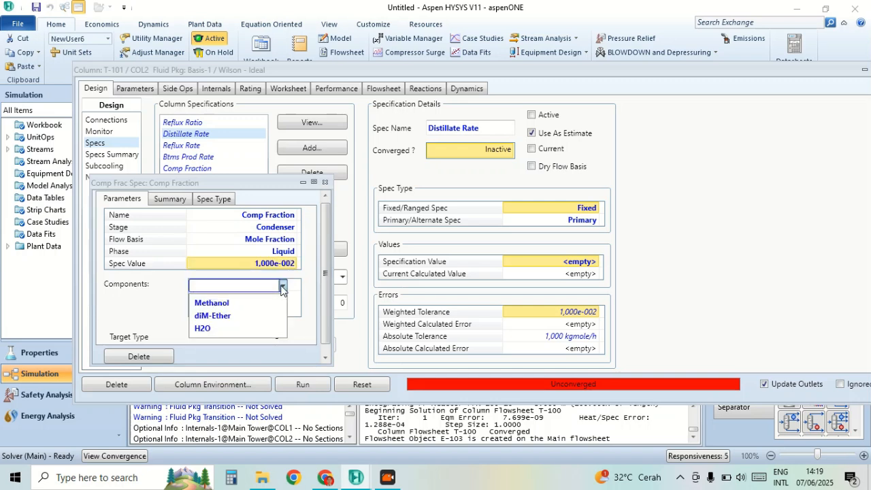
{"action": "left_click", "coordinate": [271, 329]}
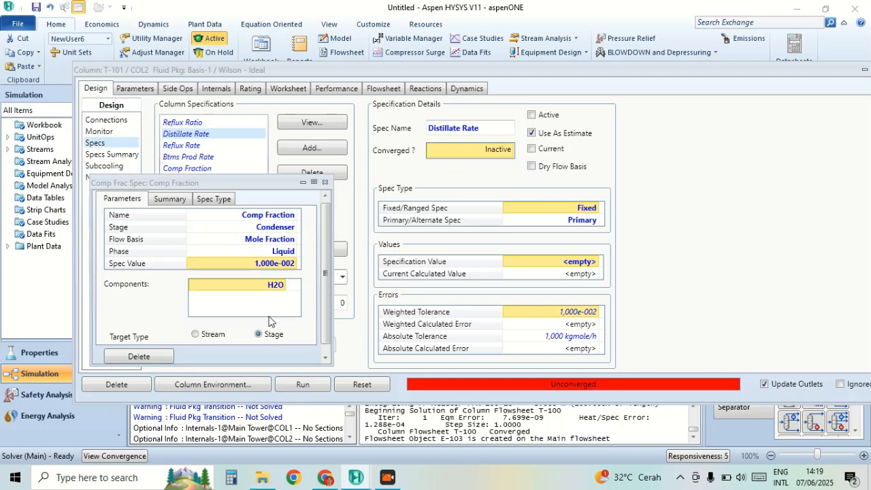
{"action": "left_click", "coordinate": [325, 182]}
Run column T-101 and check the convergence of its Comp Fraction and Reflux Ratio specifications.
{"action": "left_click", "coordinate": [310, 385]}
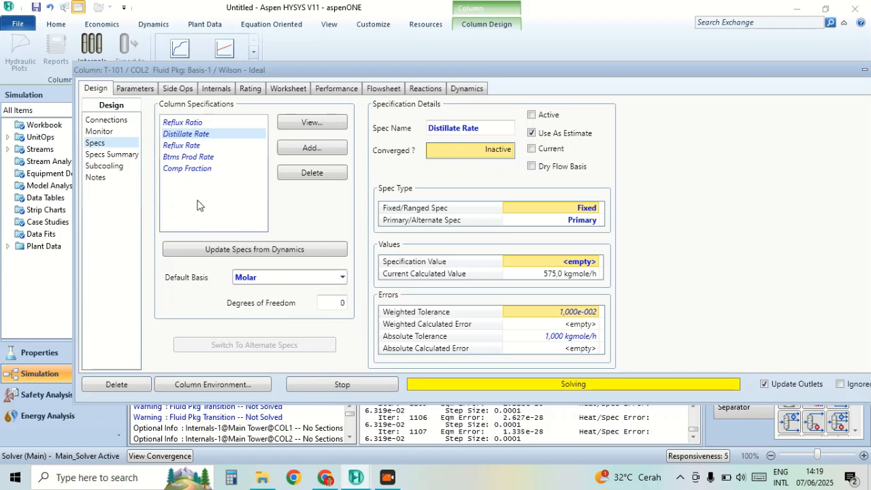
{"action": "left_click", "coordinate": [191, 171]}
{"action": "left_click", "coordinate": [190, 170]}
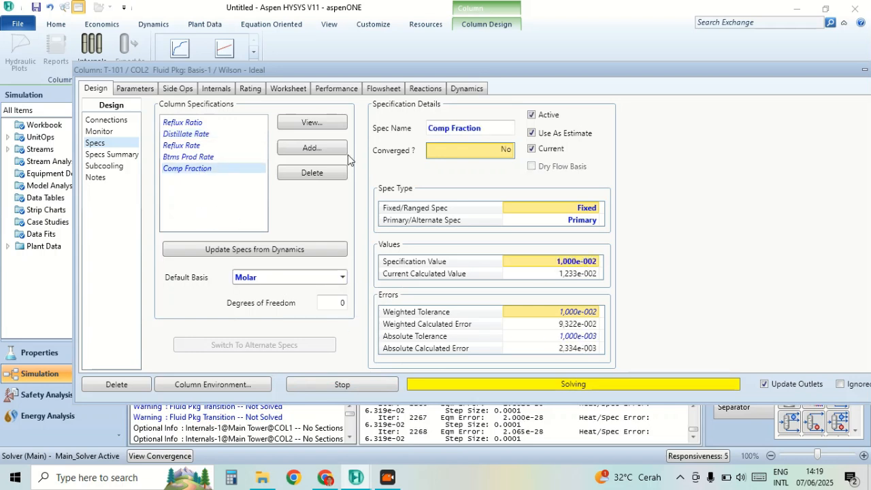
{"action": "left_click", "coordinate": [195, 123]}
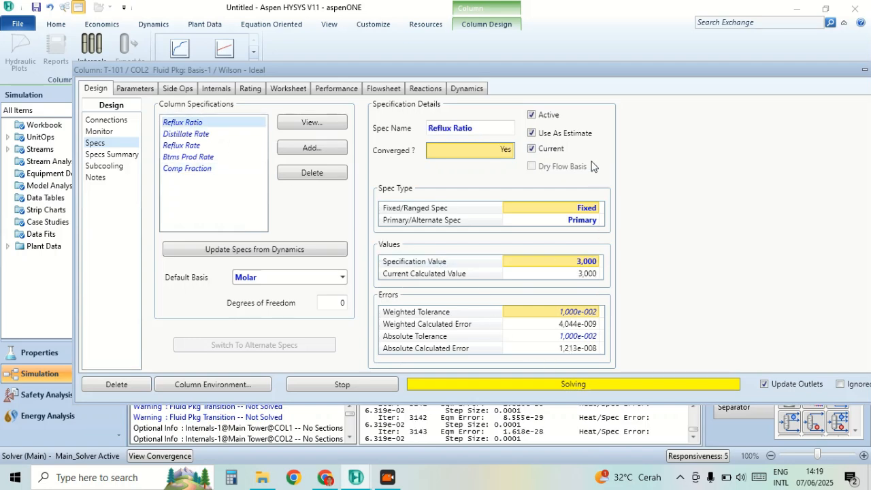
Select T-101's Comp Fraction specification to check its convergence, and stop the running column calculation.
{"action": "left_click_drag", "start_coordinate": [576, 69], "coordinate": [535, 46]}
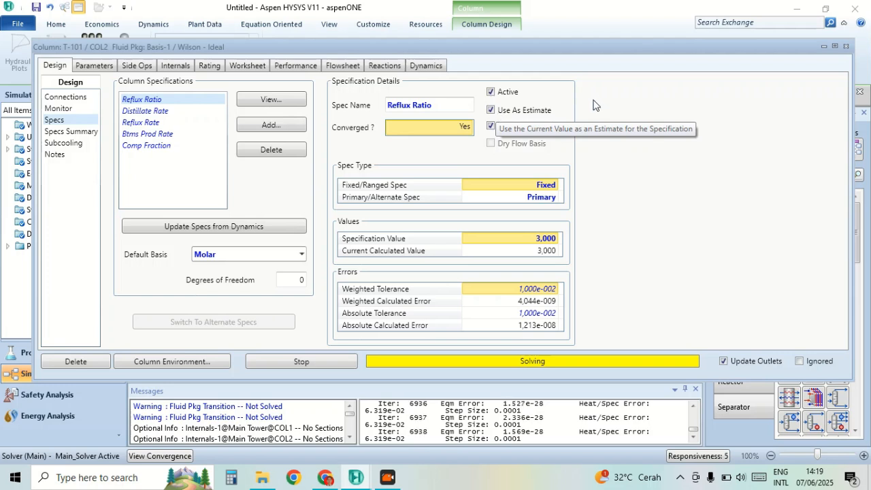
{"action": "left_click", "coordinate": [147, 146]}
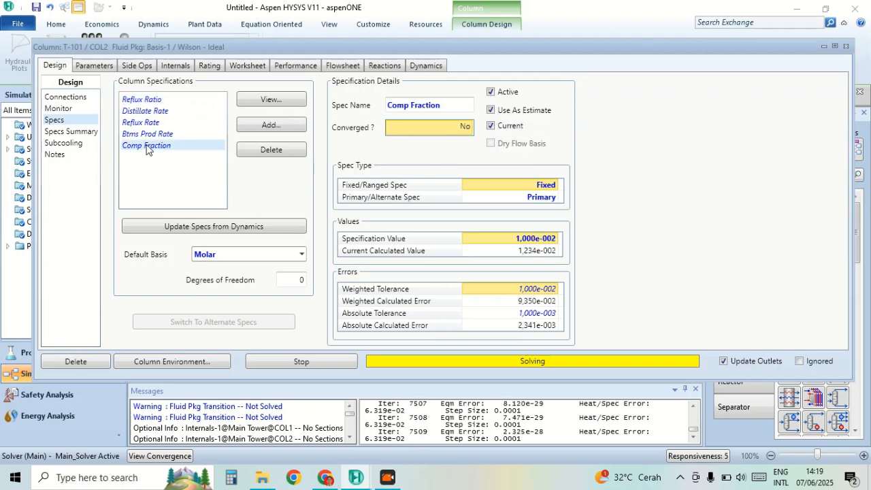
{"action": "left_click", "coordinate": [336, 367]}
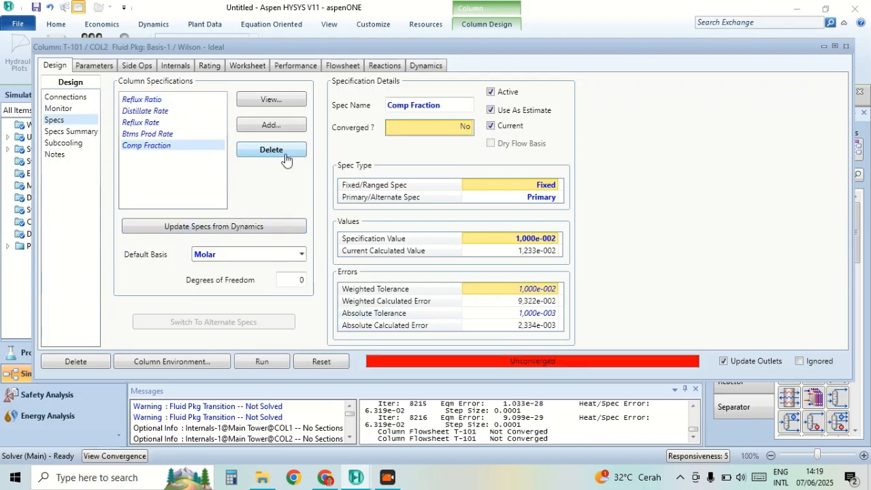
Try a Reflux Ratio specification of 2 for T-101, running the column and then stopping the calculation.
{"action": "left_click", "coordinate": [143, 102]}
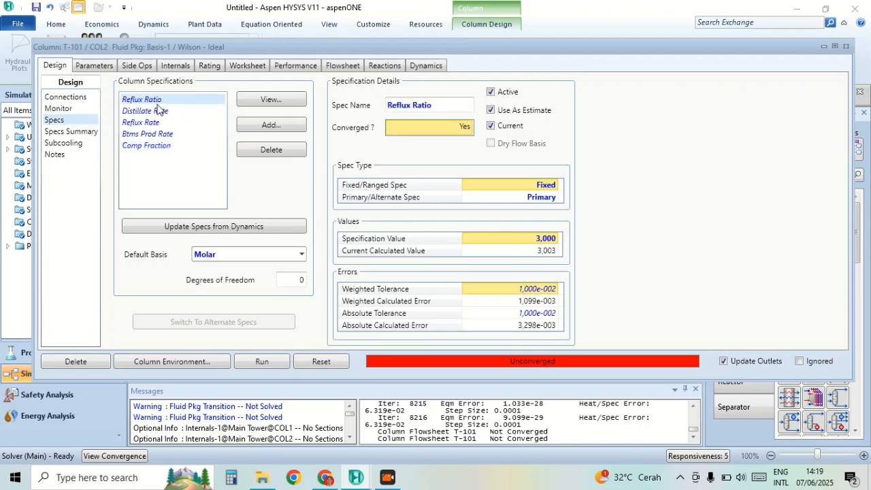
{"action": "left_click", "coordinate": [558, 240]}
{"action": "type", "text": "2"}
{"action": "key", "text": "Return"}
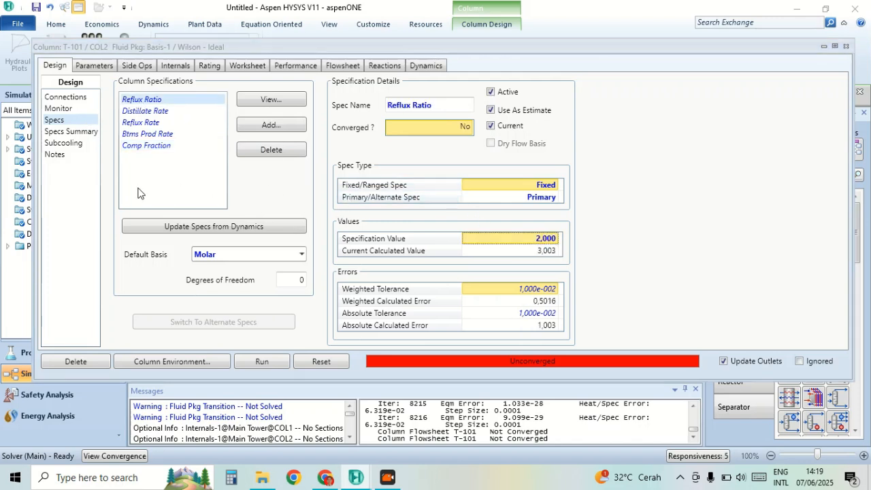
{"action": "left_click", "coordinate": [277, 361]}
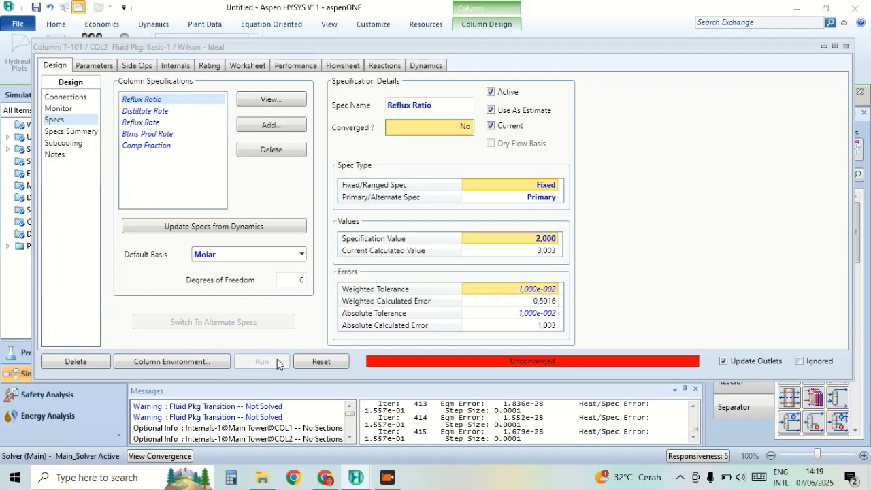
{"action": "left_click", "coordinate": [70, 98]}
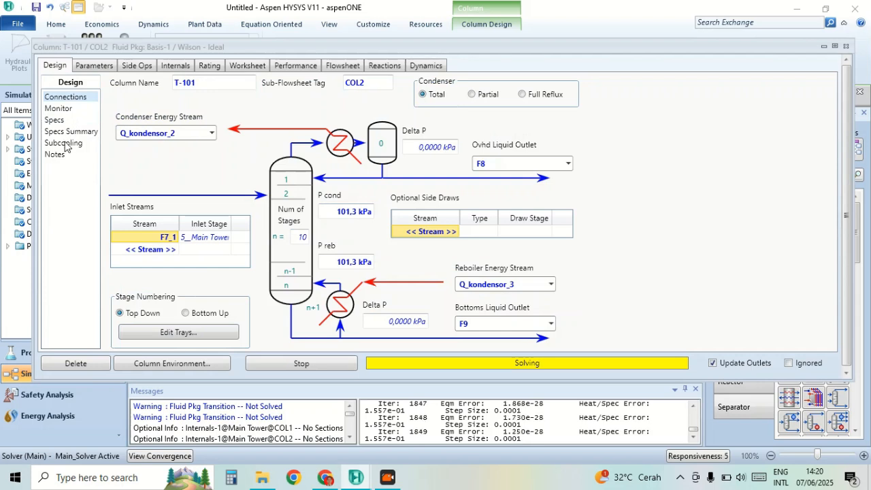
{"action": "left_click", "coordinate": [55, 120]}
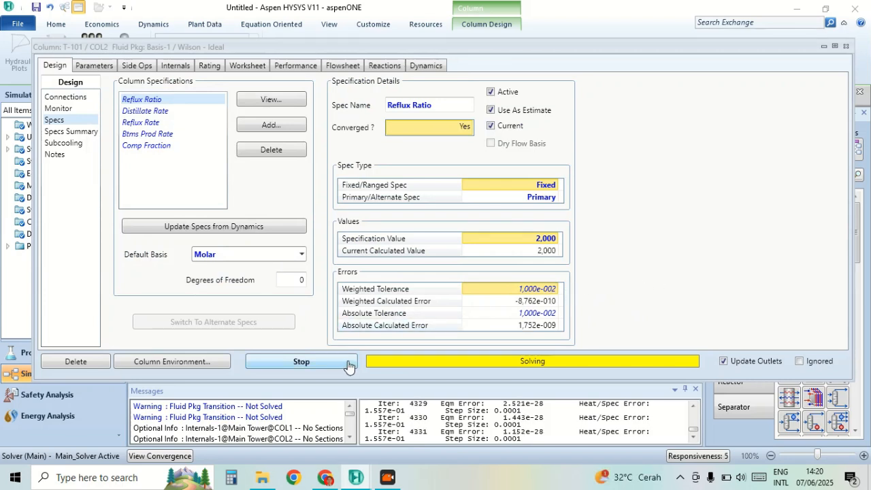
{"action": "left_click", "coordinate": [322, 364]}
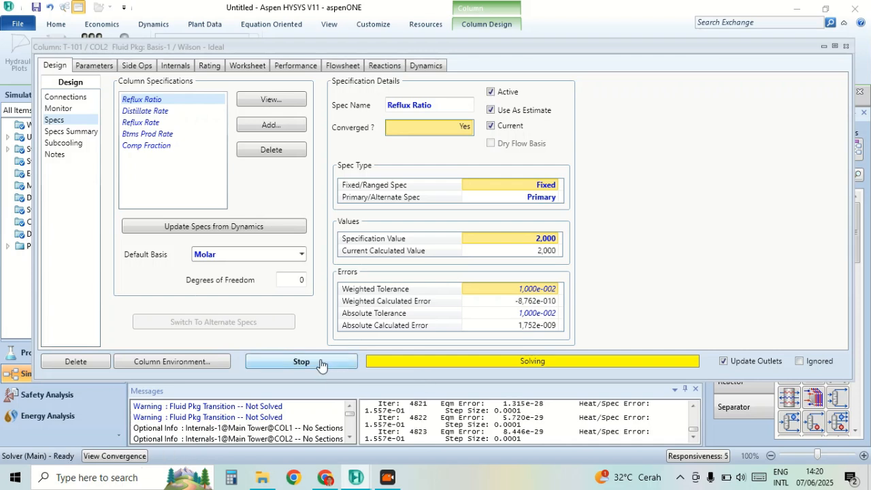
Set T-101's Reflux Ratio specification value back to 3.
{"action": "left_click", "coordinate": [549, 239]}
{"action": "type", "text": "3"}
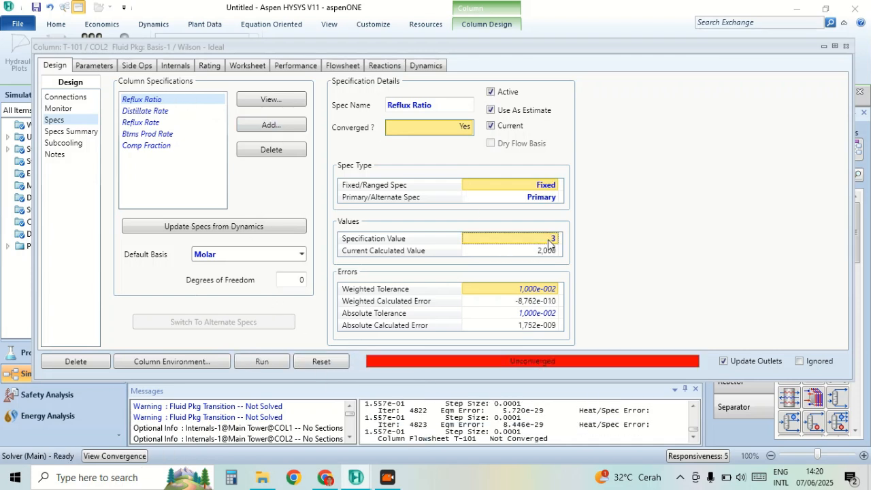
{"action": "key", "text": "Return"}
Change the Comp Fraction specification to Methanol at the Reboiler stage, close it, and run column T-101.
{"action": "left_click", "coordinate": [151, 147]}
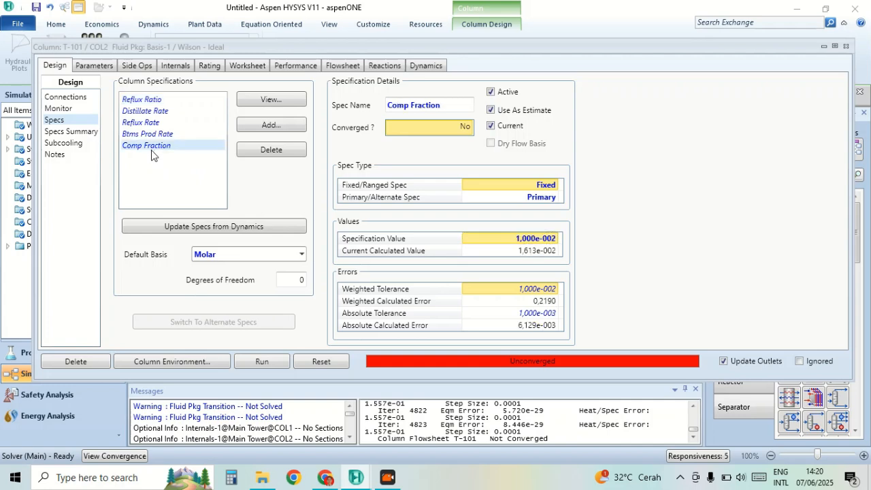
{"action": "left_click", "coordinate": [275, 126]}
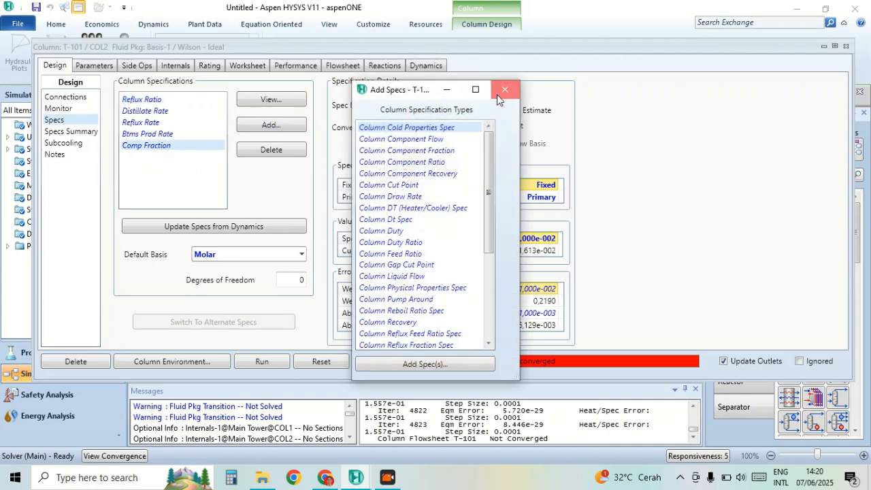
{"action": "left_click", "coordinate": [497, 95]}
{"action": "double_click", "coordinate": [146, 147]}
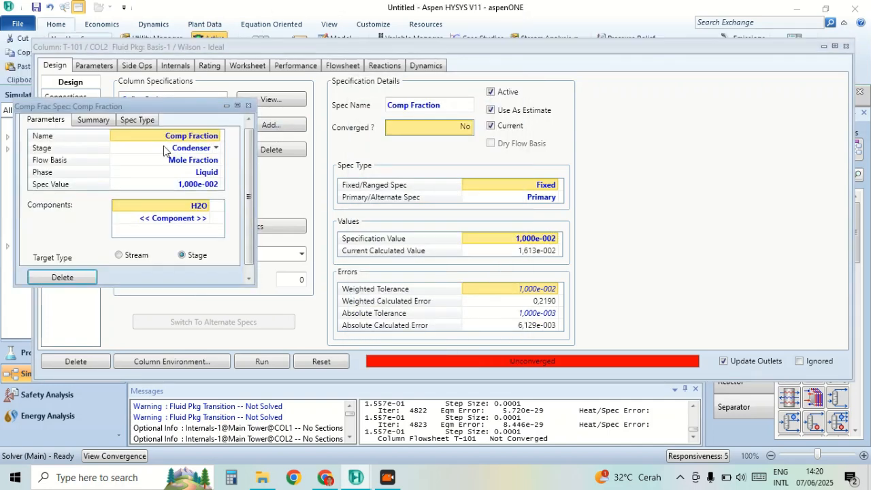
{"action": "left_click", "coordinate": [216, 148]}
{"action": "left_click", "coordinate": [166, 305]}
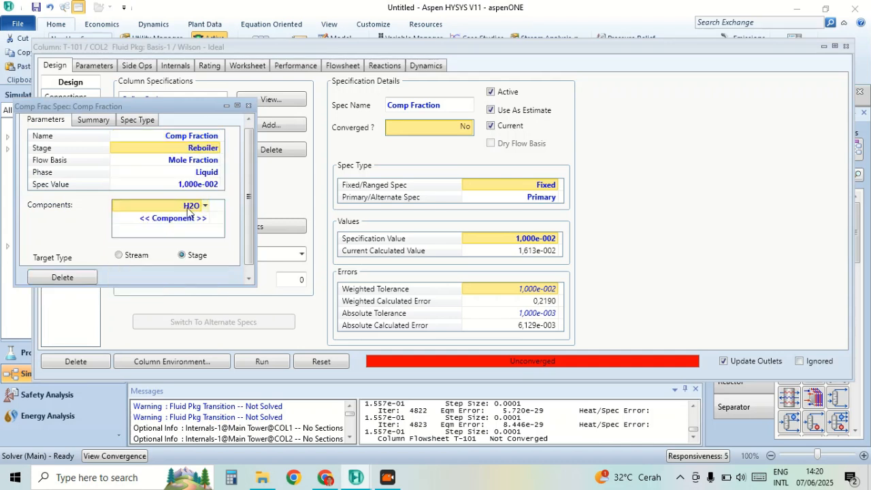
{"action": "left_click", "coordinate": [204, 208]}
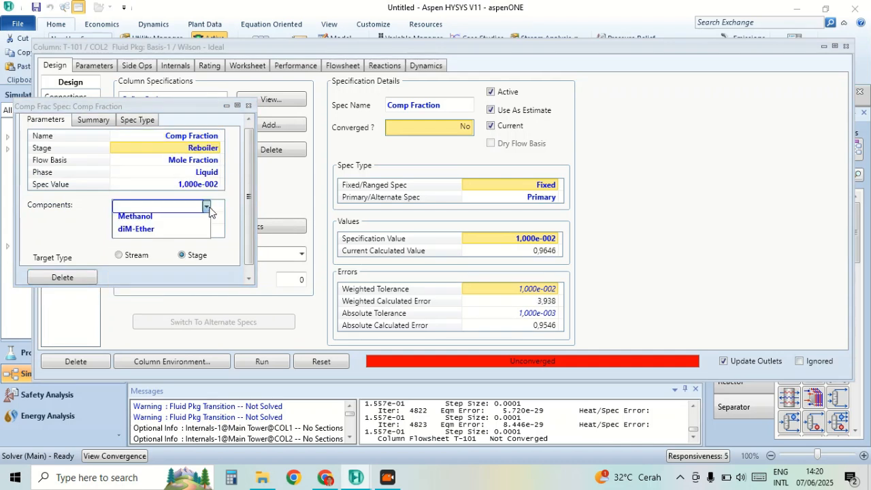
{"action": "left_click", "coordinate": [197, 223]}
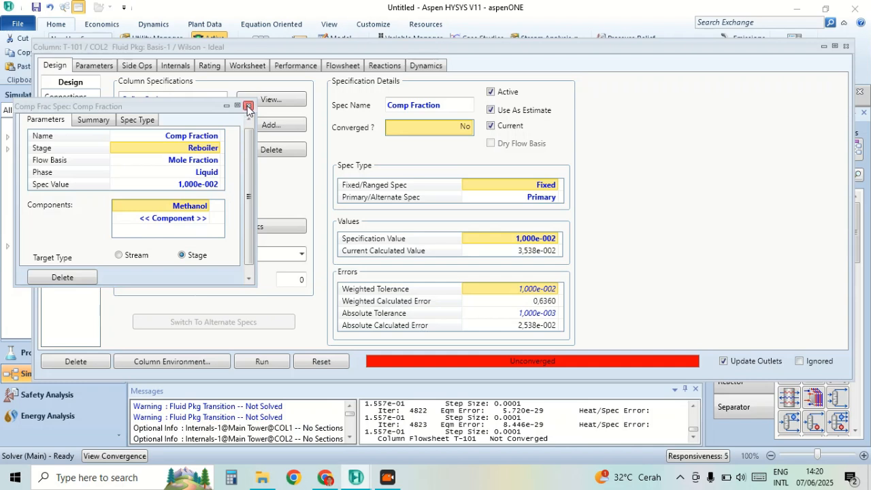
{"action": "left_click", "coordinate": [247, 108]}
{"action": "left_click", "coordinate": [260, 361]}
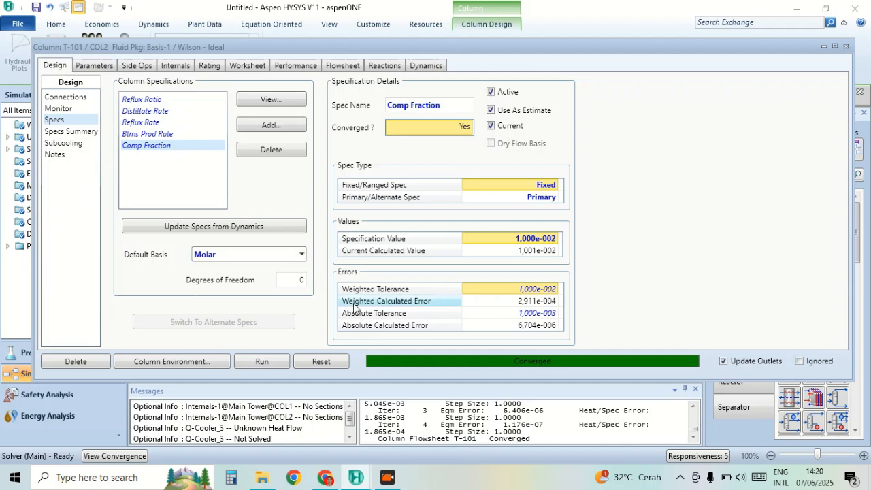
Review the conditions and compositions of T-101's feed and product streams, then close the column window.
{"action": "left_click", "coordinate": [266, 72]}
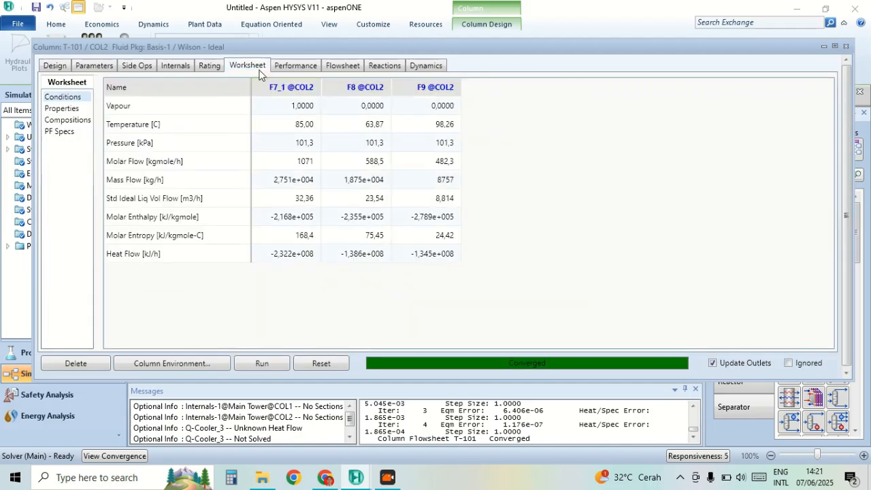
{"action": "left_click", "coordinate": [61, 121]}
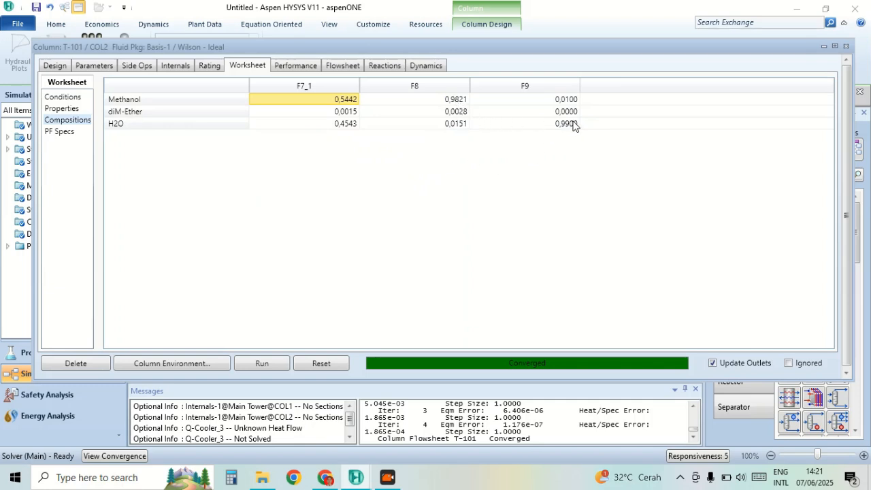
{"action": "left_click", "coordinate": [846, 46]}
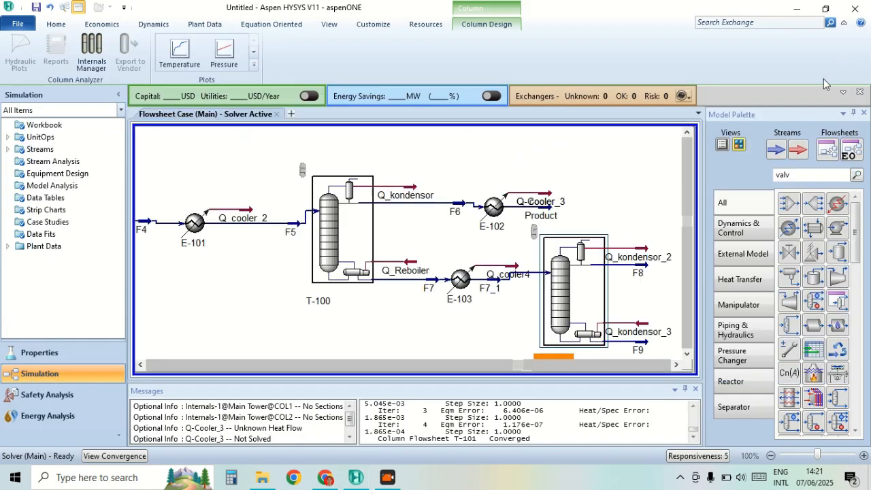
Place a new cooler on the flowsheet beyond column T-101, above its F8 outlet stream.
{"action": "left_click", "coordinate": [675, 365]}
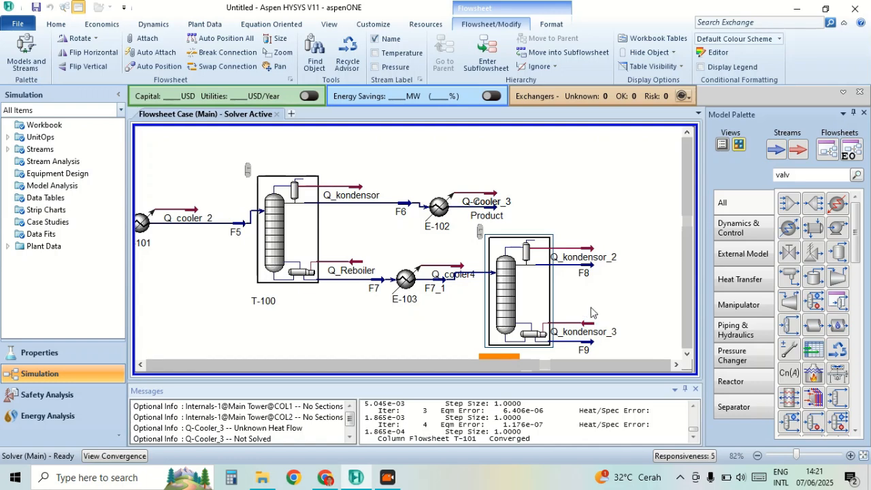
{"action": "mouse_move", "coordinate": [591, 265]}
{"action": "left_click_drag", "start_coordinate": [789, 229], "coordinate": [607, 228]}
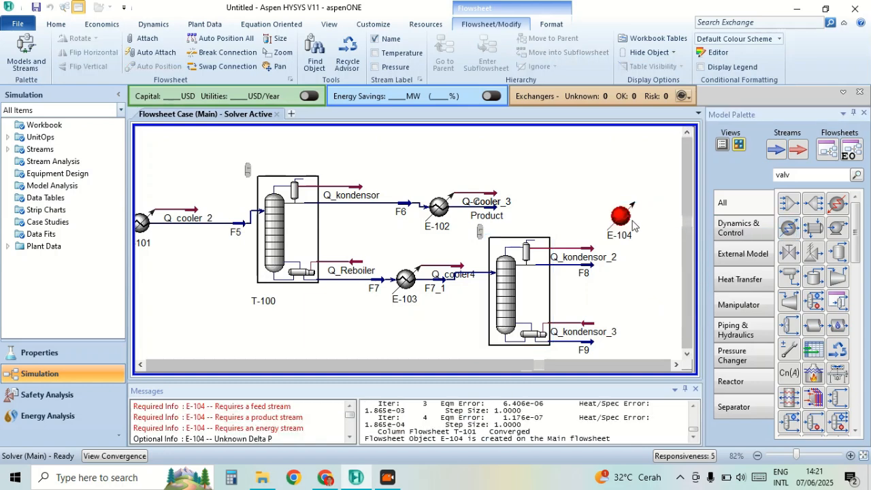
Connect cooler E-104 with inlet stream F8, outlet stream F10, and energy stream Q_cooler 5.
{"action": "double_click", "coordinate": [631, 210]}
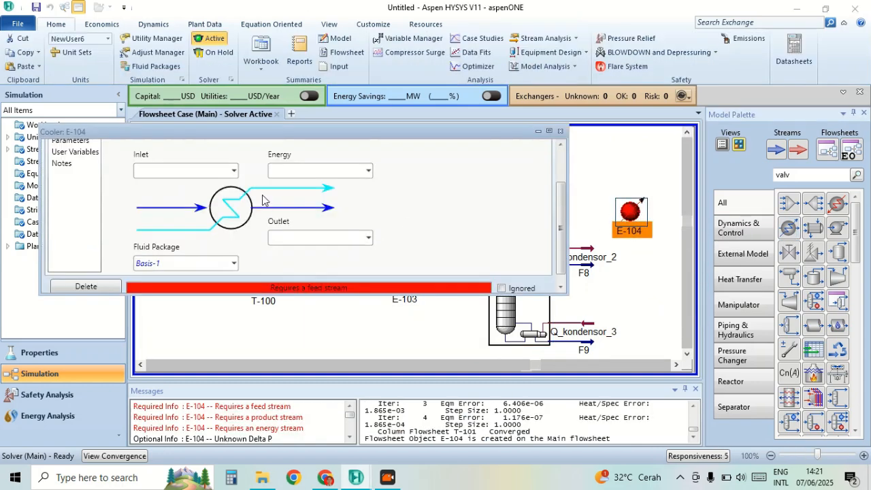
{"action": "left_click", "coordinate": [232, 171]}
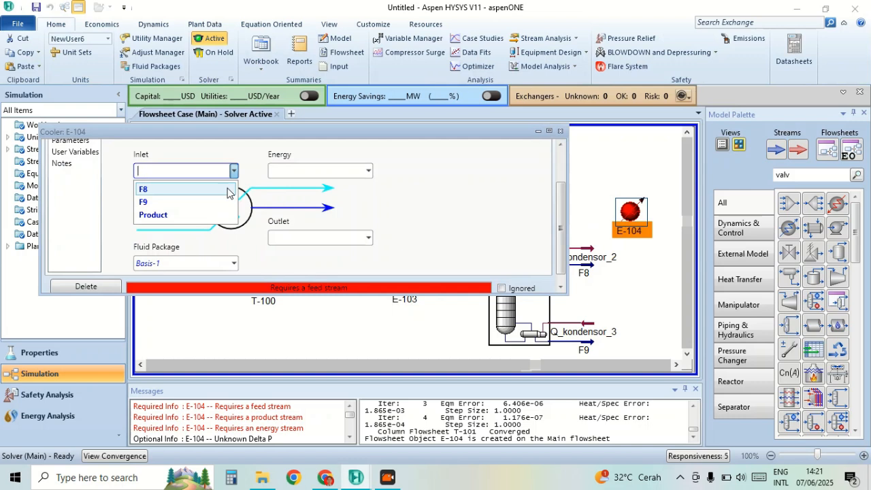
{"action": "left_click", "coordinate": [227, 190]}
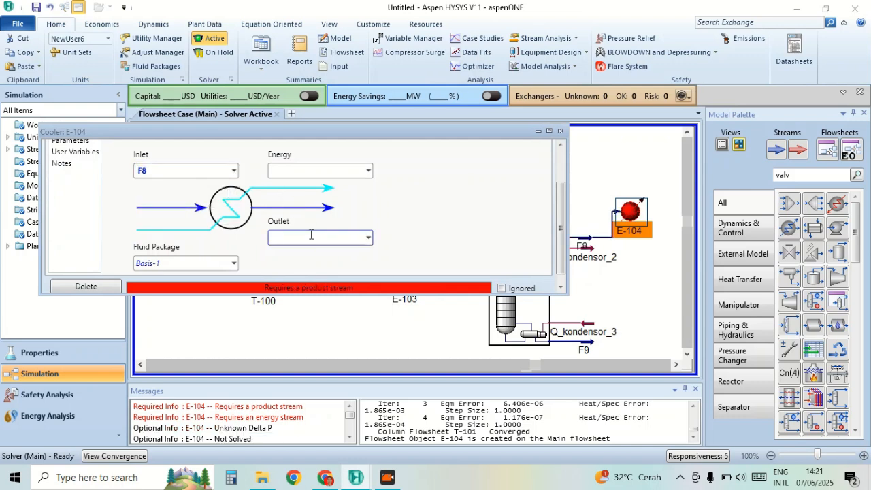
{"action": "key", "text": "Return"}
{"action": "key", "text": "Tab"}
{"action": "type", "text": "Q"}
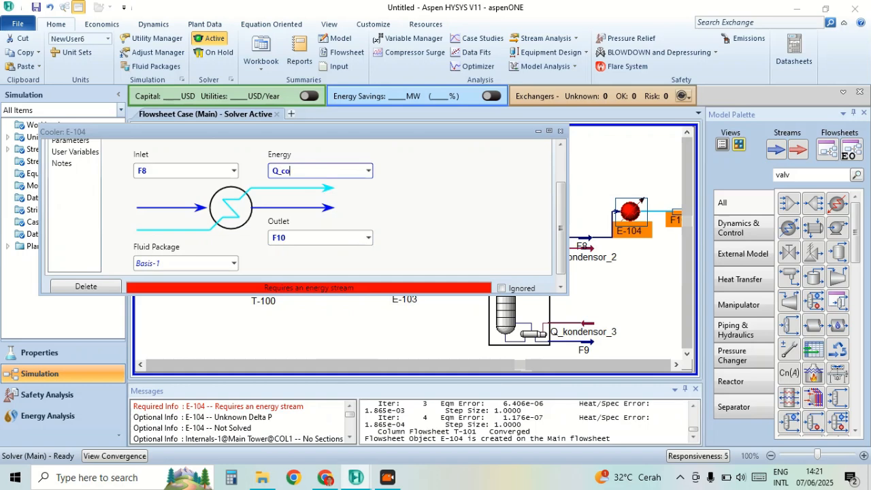
{"action": "type", "text": "_cooler 5"}
{"action": "key", "text": "Return"}
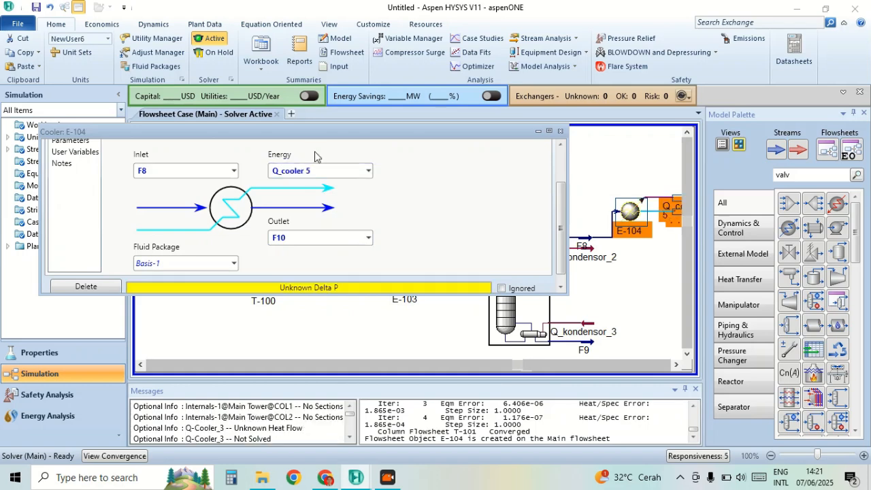
Set the pressure drop (Delta P) of cooler E-104 to 0 kPa.
{"action": "scroll", "coordinate": [327, 190], "scroll_direction": "up", "scroll_amount": 2}
{"action": "left_click", "coordinate": [140, 156]}
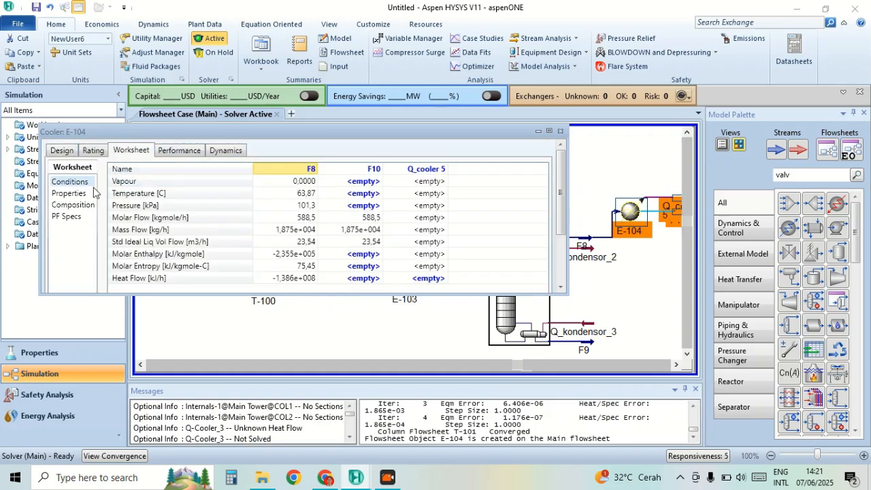
{"action": "left_click", "coordinate": [68, 152]}
{"action": "left_click", "coordinate": [80, 194]}
{"action": "left_click", "coordinate": [158, 185]}
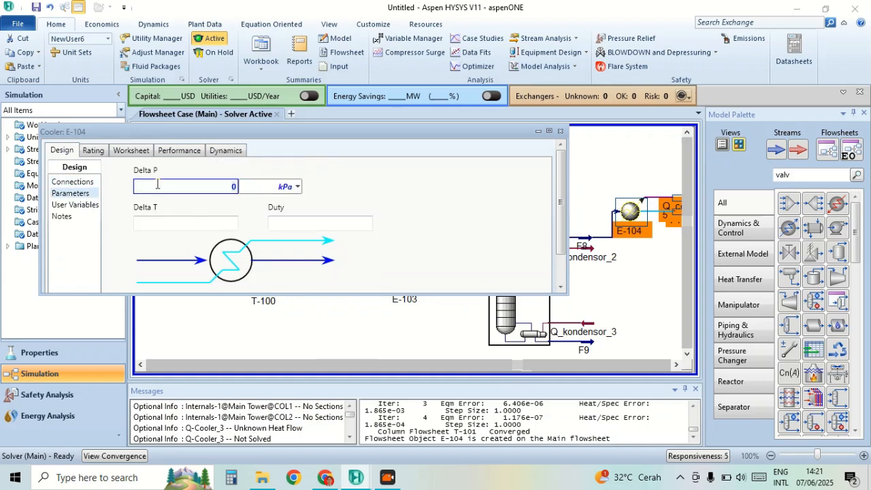
{"action": "type", "text": "0"}
{"action": "key", "text": "Return"}
Set the temperature of outlet stream F10 to 30 °C and close the cooler window.
{"action": "left_click", "coordinate": [129, 151]}
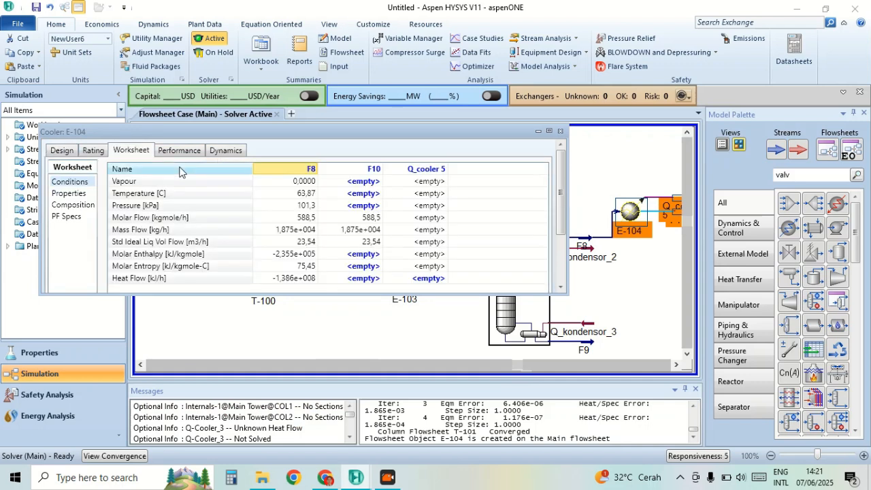
{"action": "left_click", "coordinate": [360, 197]}
{"action": "type", "text": "30"}
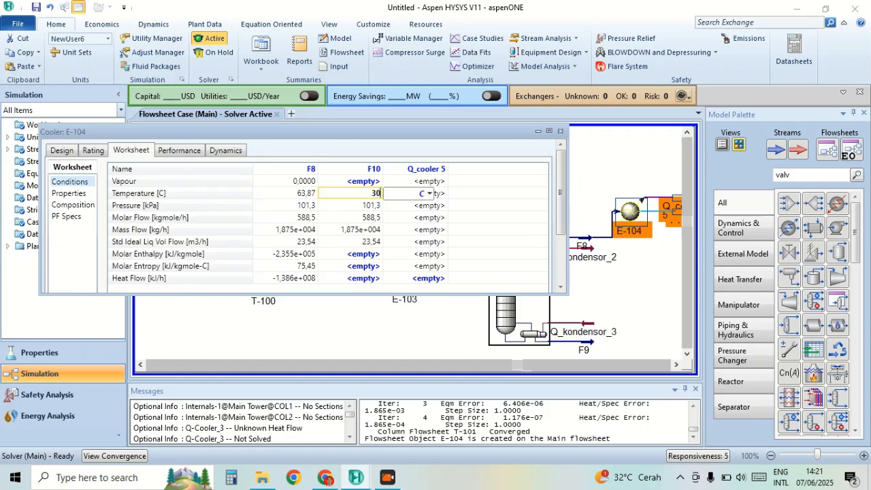
{"action": "key", "text": "Return"}
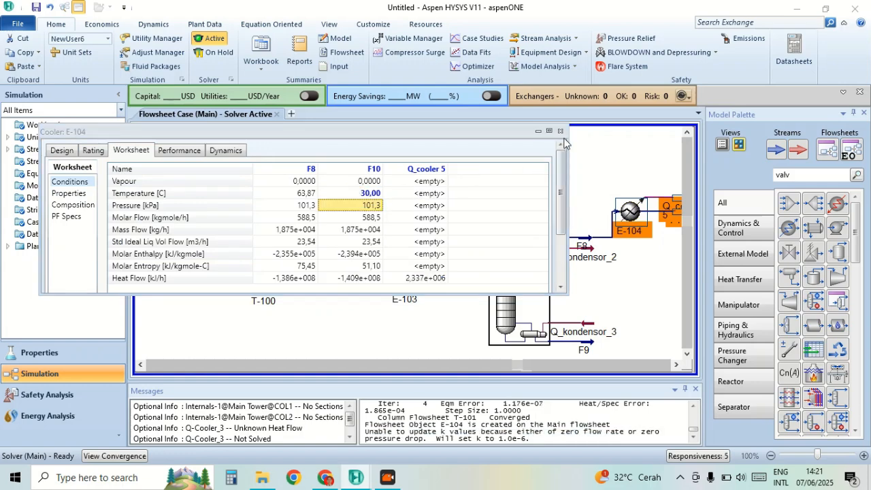
{"action": "left_click", "coordinate": [593, 189]}
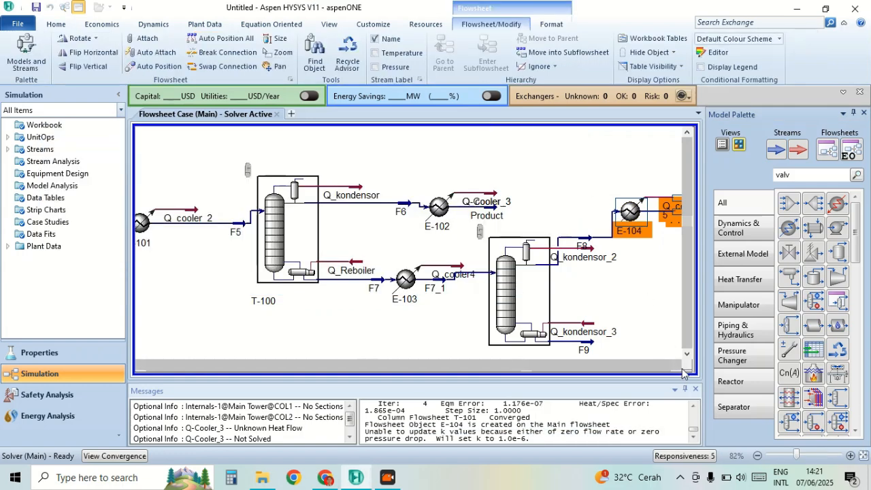
Move cooler E-104 and its attached outlet streams slightly higher on the flowsheet, away from column T-101.
{"action": "left_click", "coordinate": [677, 365]}
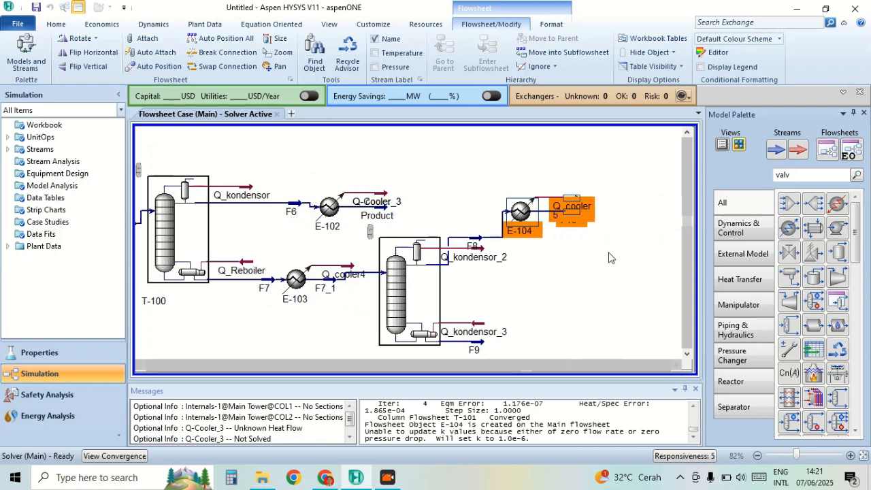
{"action": "left_click_drag", "start_coordinate": [529, 215], "coordinate": [513, 190]}
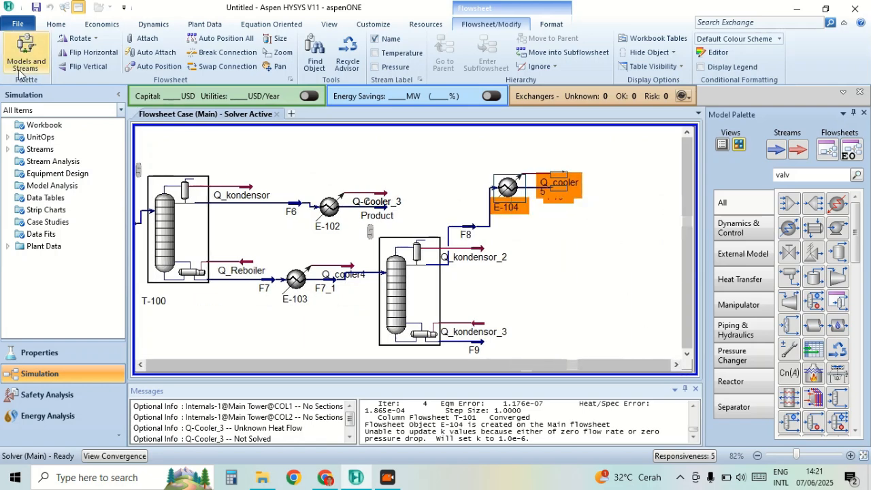
Rotate and flip cooler E-104 so that stream F8 enters it from below and stream F10 leaves from above.
{"action": "left_click", "coordinate": [75, 39]}
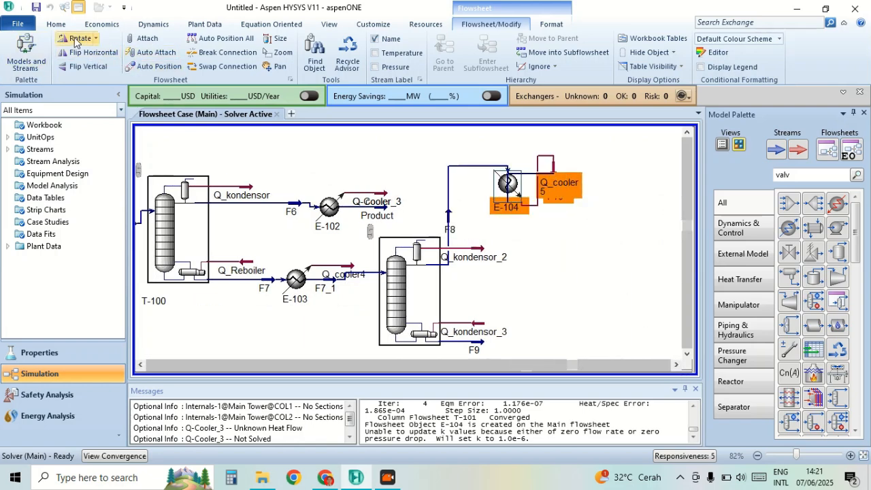
{"action": "left_click", "coordinate": [75, 39]}
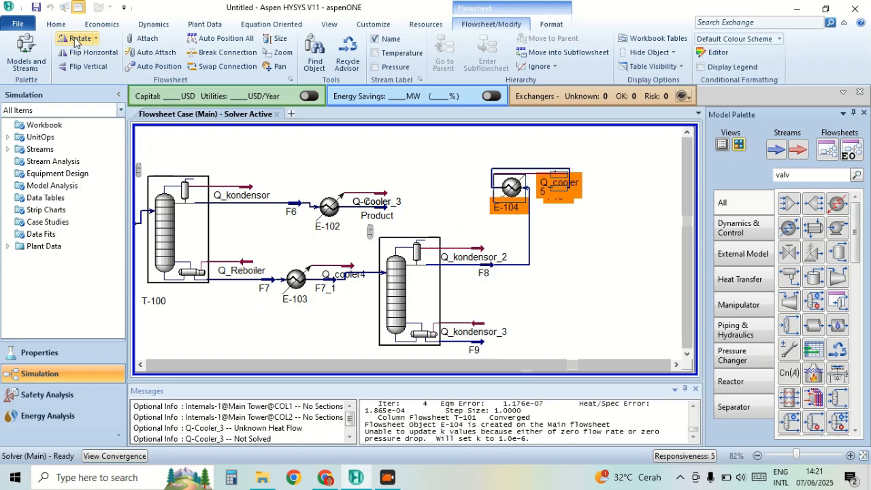
{"action": "left_click", "coordinate": [85, 53]}
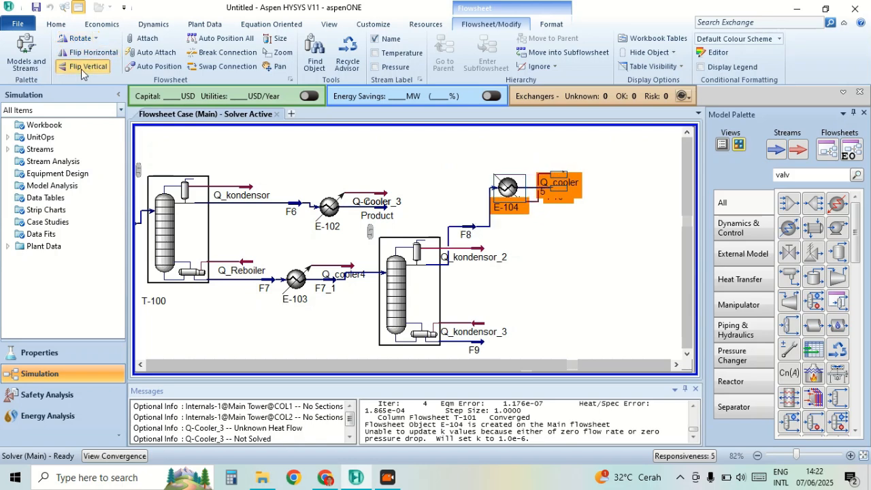
{"action": "left_click", "coordinate": [81, 67]}
{"action": "left_click", "coordinate": [77, 38]}
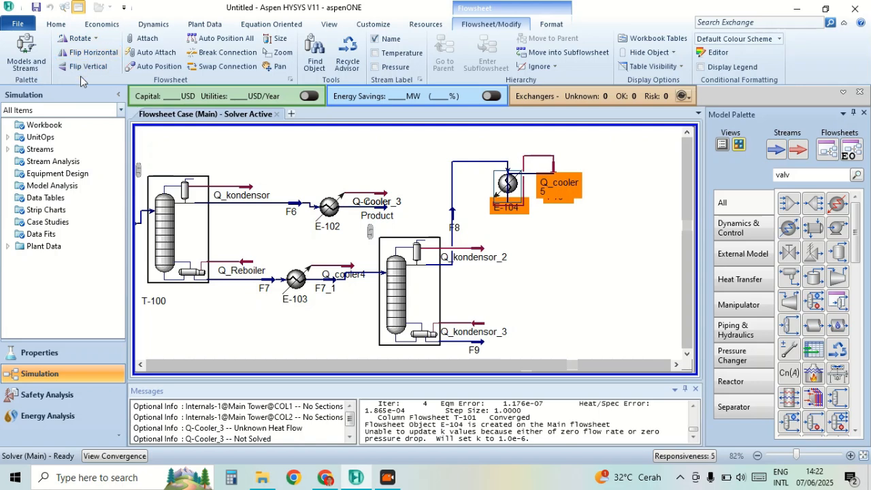
{"action": "left_click", "coordinate": [82, 67]}
{"action": "left_click", "coordinate": [577, 206]}
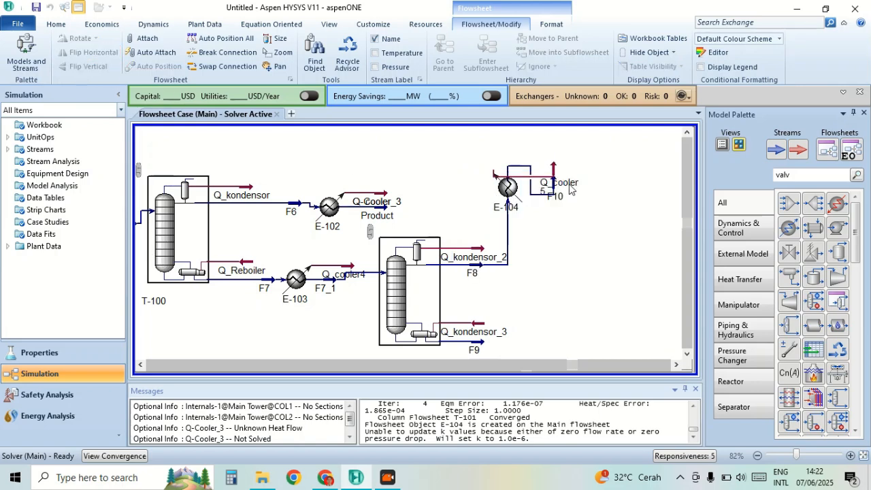
Move energy stream Q_cooler 5 to the upper left of cooler E-104 and outlet stream F10 directly above the cooler.
{"action": "left_click_drag", "start_coordinate": [555, 168], "coordinate": [451, 157]}
{"action": "left_click", "coordinate": [551, 193]}
{"action": "left_click_drag", "start_coordinate": [551, 193], "coordinate": [512, 167]}
Add a Recycle block above cooler E-102, to the left of stream F10, and open its properties.
{"action": "scroll", "coordinate": [512, 166], "scroll_direction": "down", "scroll_amount": 1}
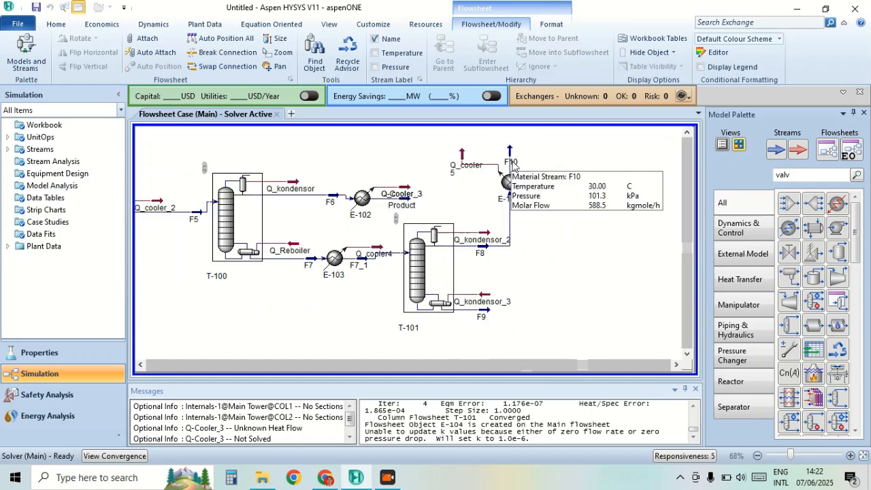
{"action": "left_click", "coordinate": [745, 314]}
{"action": "left_click", "coordinate": [840, 203]}
{"action": "left_click", "coordinate": [369, 156]}
{"action": "double_click", "coordinate": [384, 143]}
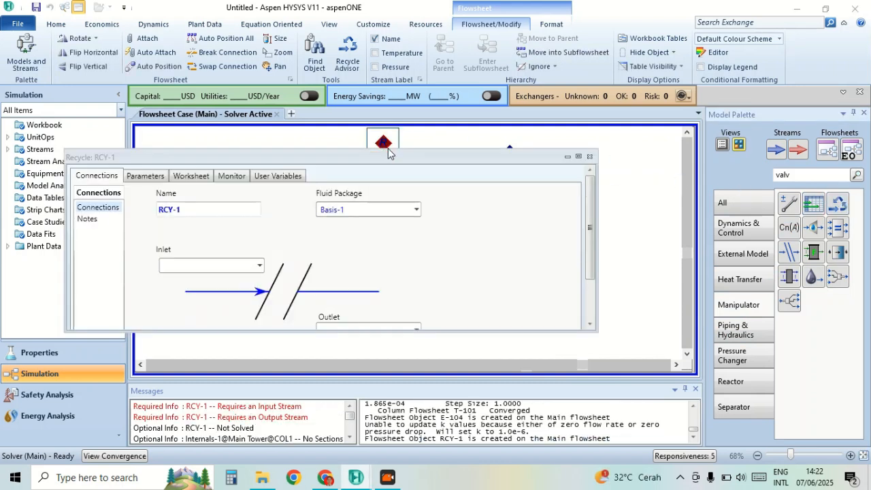
Connect recycle block RCY-1 with inlet stream F10 and a new outlet stream TO Recycle, and close its window.
{"action": "left_click", "coordinate": [260, 214]}
{"action": "scroll", "coordinate": [224, 245], "scroll_direction": "up", "scroll_amount": 3}
{"action": "left_click", "coordinate": [183, 229]}
{"action": "left_click", "coordinate": [373, 281]}
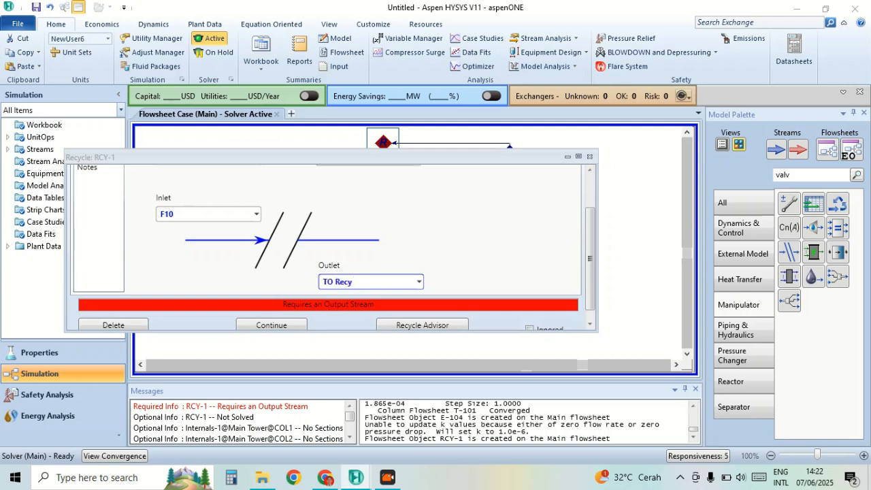
{"action": "type", "text": "TO Recycle"}
{"action": "key", "text": "Return"}
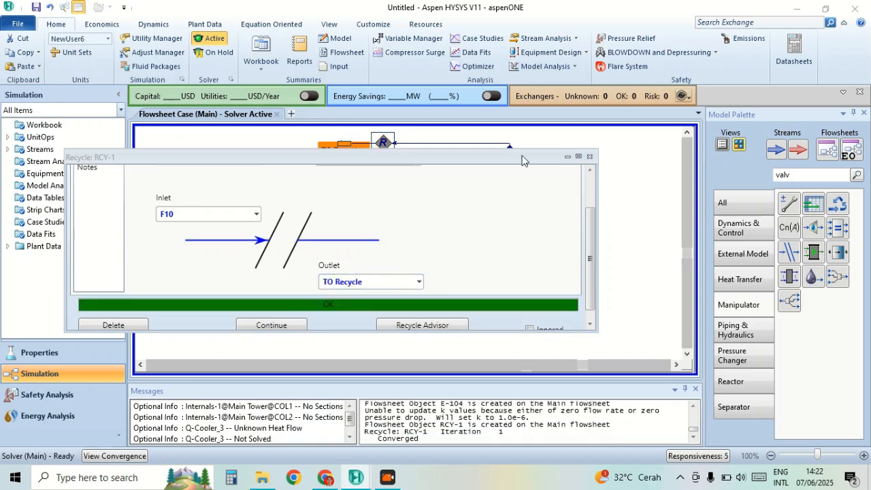
{"action": "left_click", "coordinate": [589, 156]}
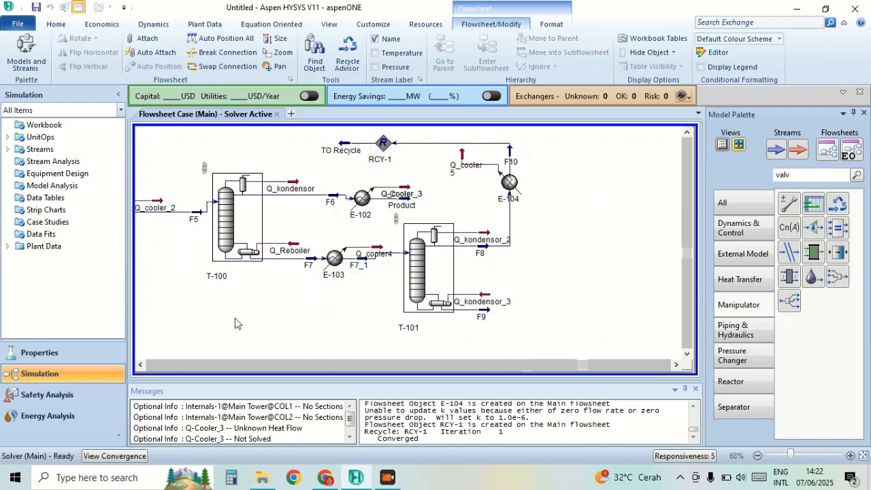
Break the connection between Feed Methanol and pump P-100, and move the feed stream farther left to make room.
{"action": "left_click_drag", "start_coordinate": [145, 367], "coordinate": [143, 366]}
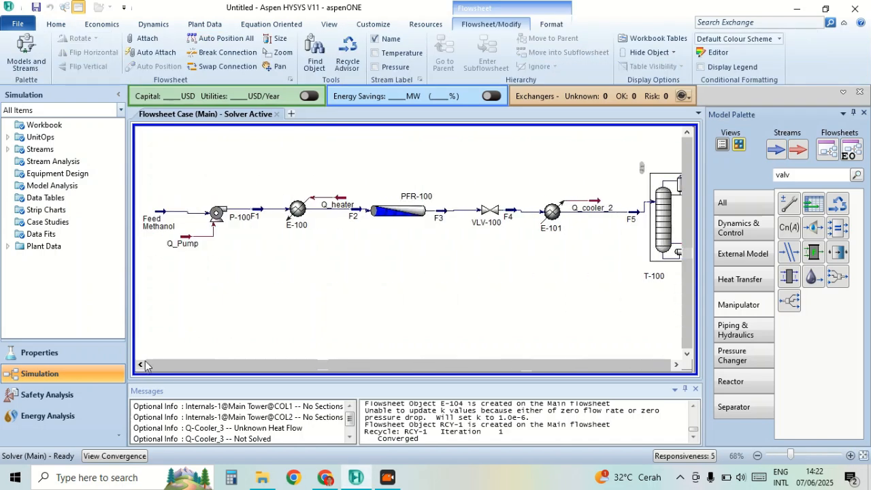
{"action": "left_click", "coordinate": [231, 51]}
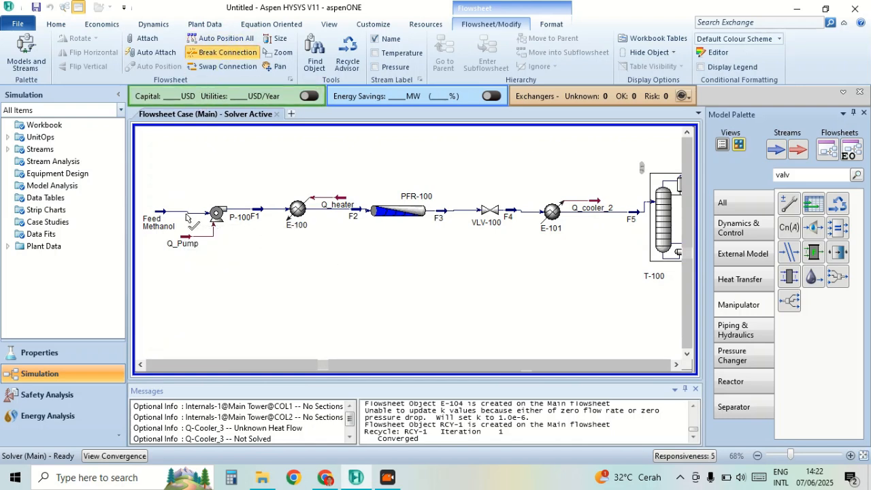
{"action": "left_click", "coordinate": [189, 213]}
{"action": "left_click_drag", "start_coordinate": [158, 213], "coordinate": [141, 213]}
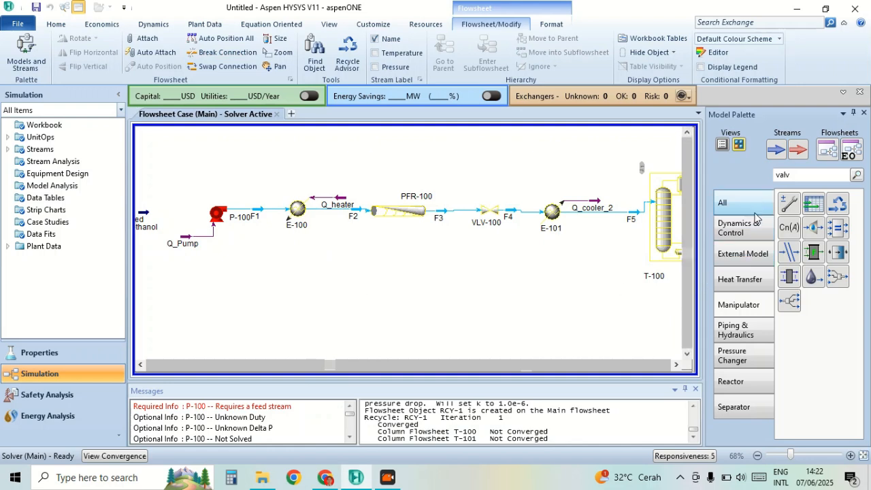
Add a mixer in front of pump P-100 with inlet stream Feed Methanol and a new outlet stream Feed_mix.
{"action": "left_click", "coordinate": [725, 203]}
{"action": "left_click_drag", "start_coordinate": [798, 209], "coordinate": [164, 230]}
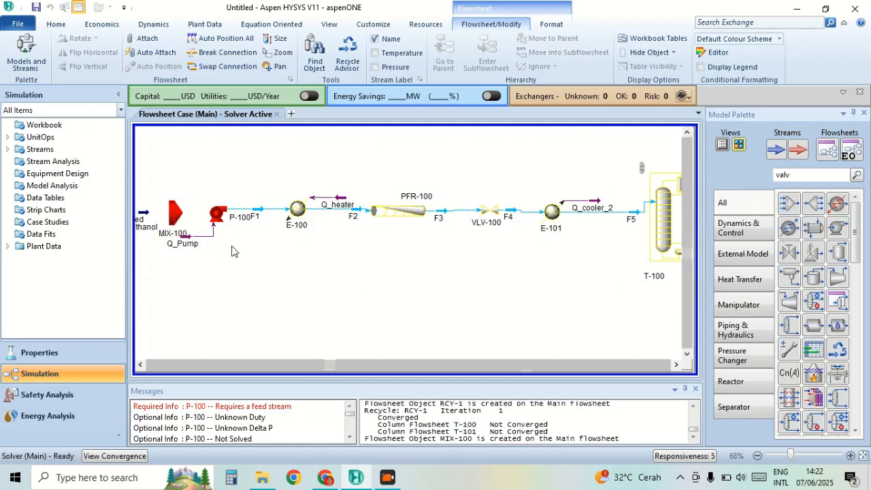
{"action": "double_click", "coordinate": [174, 214]}
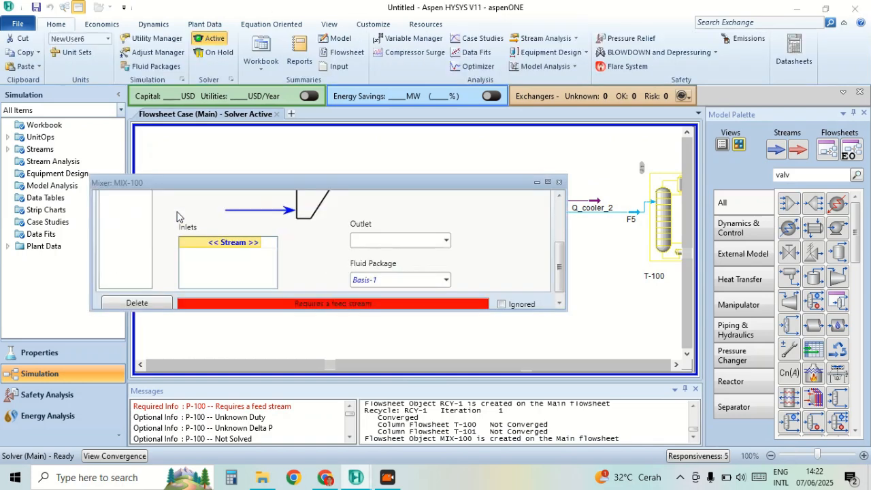
{"action": "left_click", "coordinate": [257, 243]}
{"action": "left_click", "coordinate": [248, 274]}
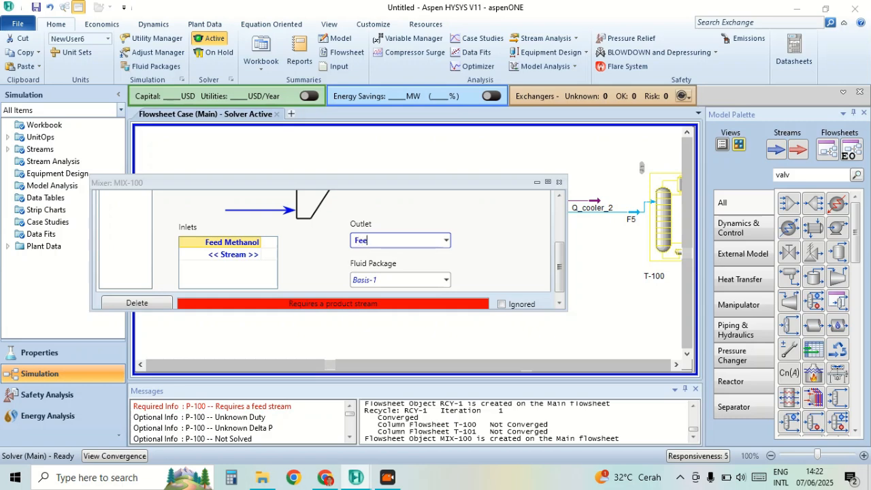
{"action": "type", "text": "Feed_mix"}
{"action": "key", "text": "Return"}
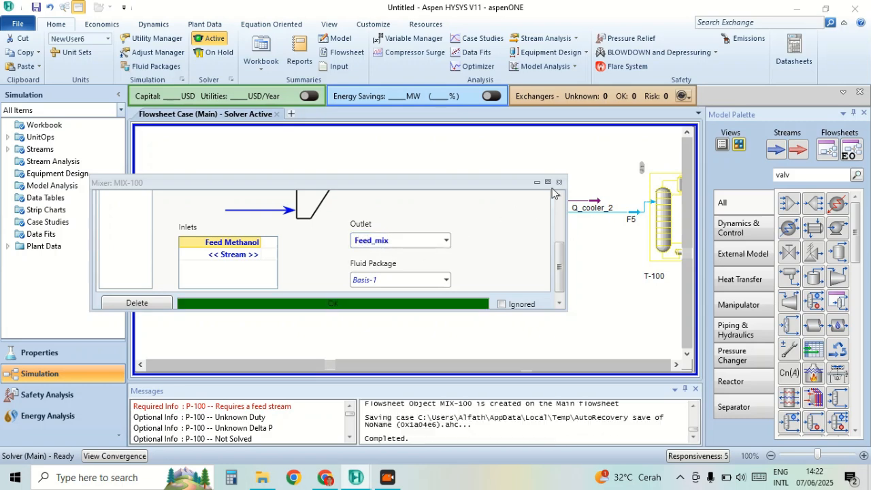
{"action": "left_click", "coordinate": [559, 182]}
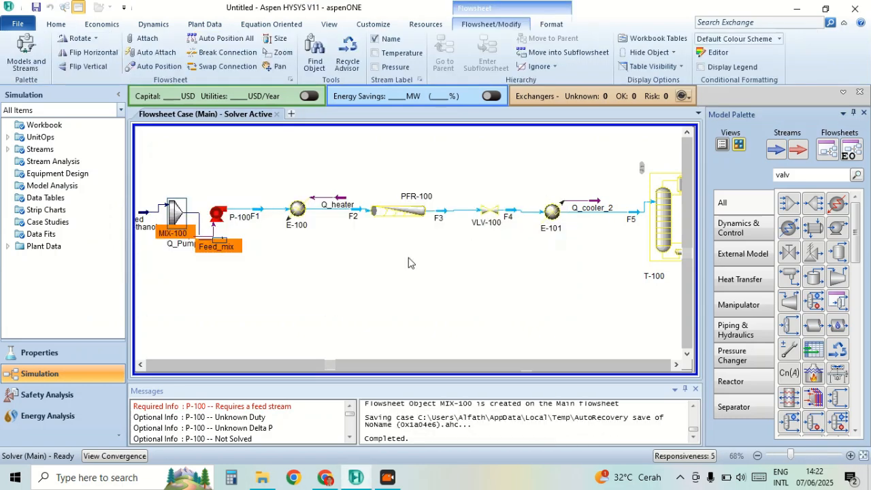
Connect Feed_mix as the inlet stream of pump P-100 and close the pump window.
{"action": "double_click", "coordinate": [216, 217]}
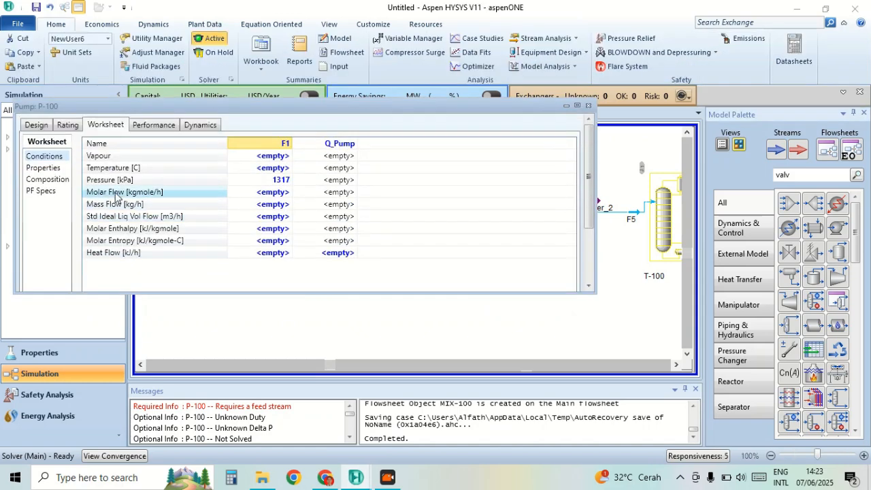
{"action": "left_click", "coordinate": [36, 125]}
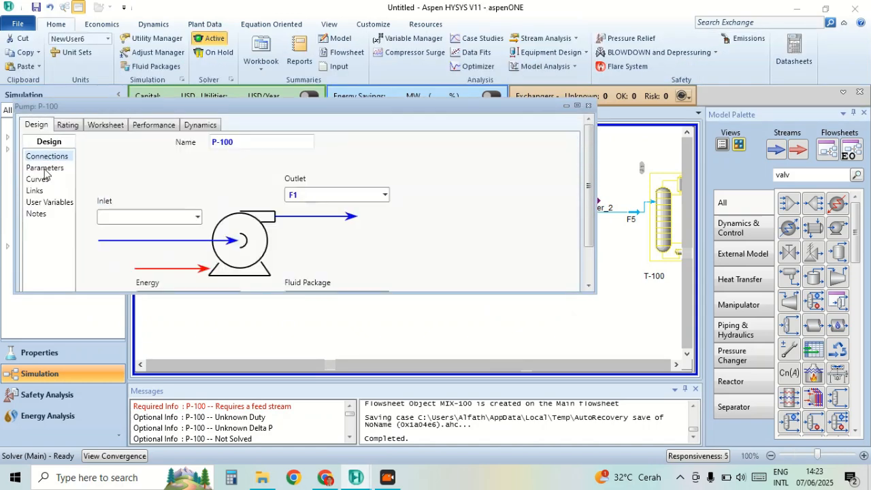
{"action": "left_click", "coordinate": [197, 217]}
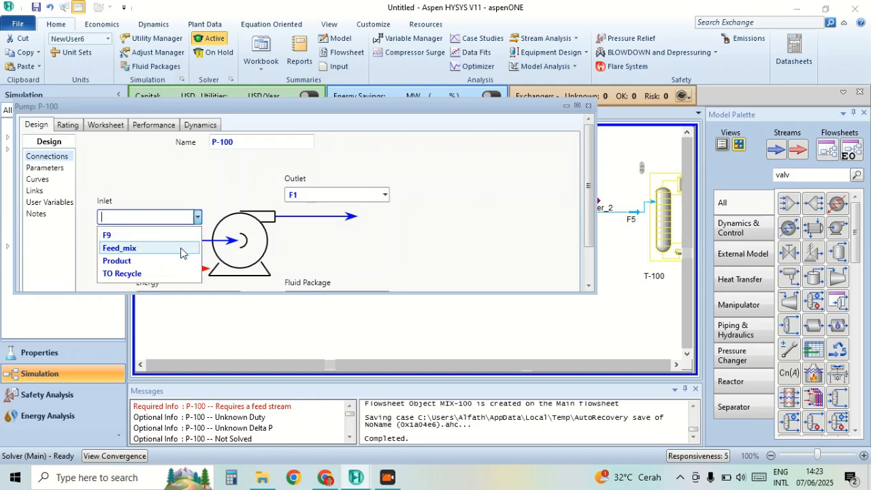
{"action": "left_click", "coordinate": [182, 248]}
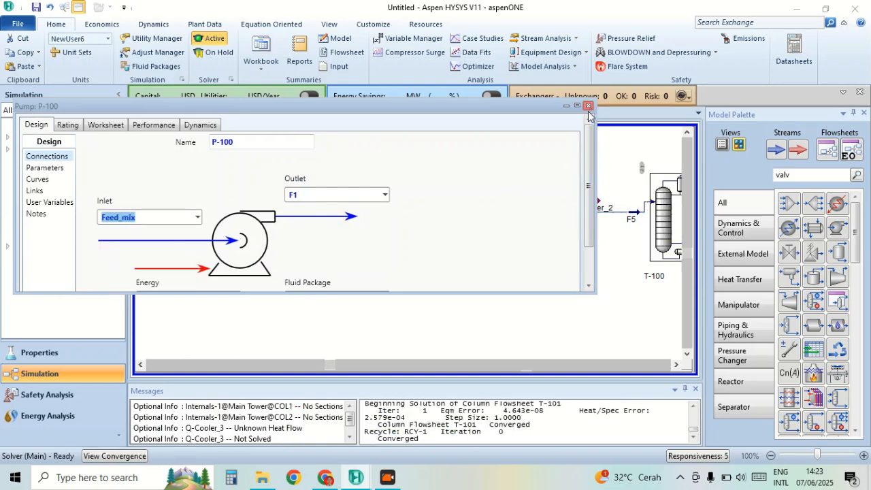
{"action": "left_click", "coordinate": [588, 106]}
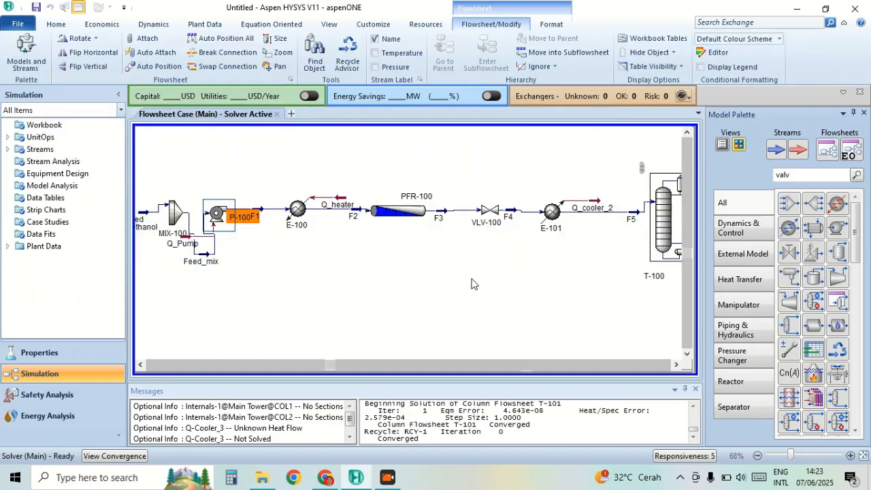
Spread out the feed section by moving Feed Methanol and mixer MIX-100 farther left of pump P-100.
{"action": "left_click", "coordinate": [141, 366]}
{"action": "left_click", "coordinate": [141, 366]}
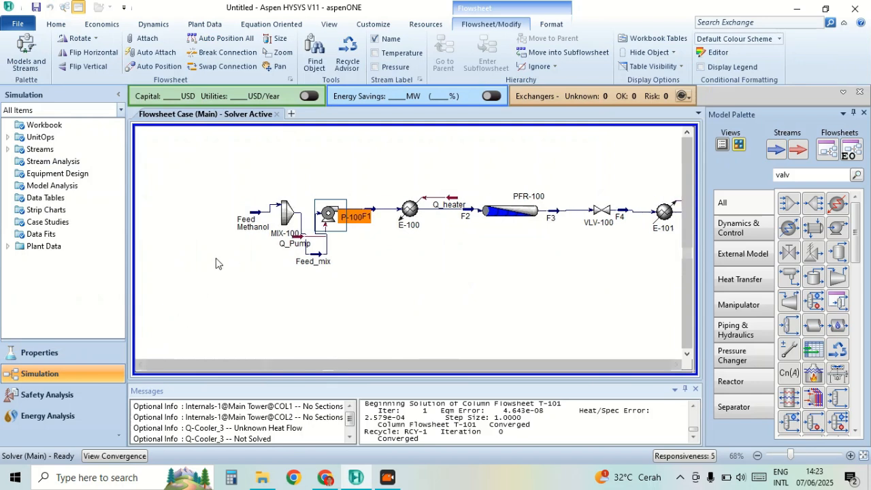
{"action": "left_click", "coordinate": [290, 221]}
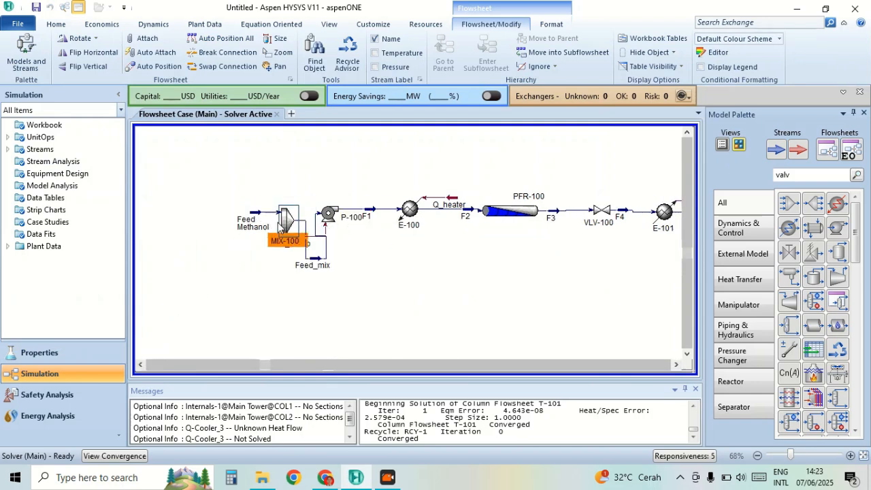
{"action": "left_click_drag", "start_coordinate": [256, 214], "coordinate": [192, 214]}
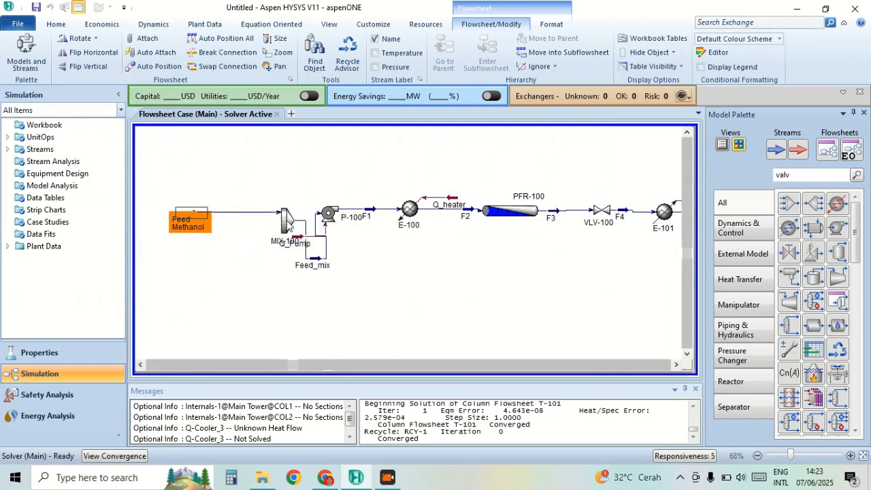
{"action": "left_click_drag", "start_coordinate": [287, 221], "coordinate": [245, 221]}
{"action": "left_click", "coordinate": [354, 259]}
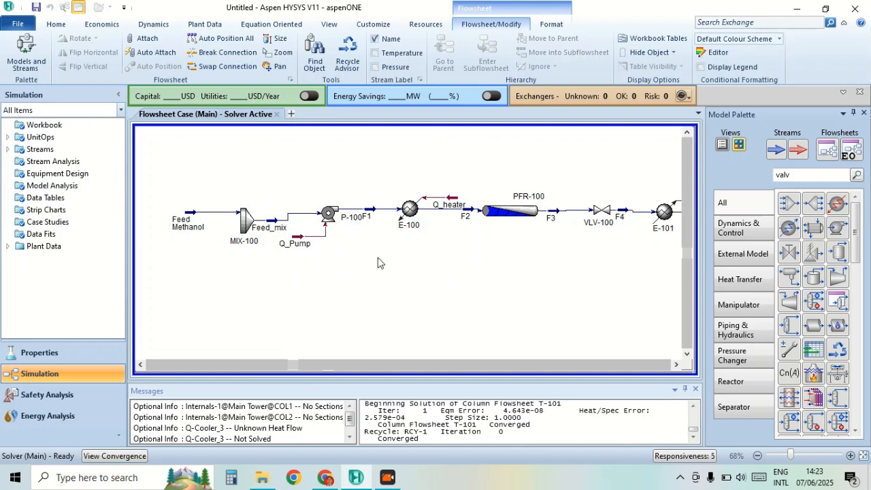
Look over the flowsheet from cooler E-104 and recycle block RCY-1 back to mixer MIX-100.
{"action": "scroll", "coordinate": [467, 265], "scroll_direction": "down", "scroll_amount": 2}
{"action": "left_click", "coordinate": [671, 365]}
{"action": "left_click", "coordinate": [670, 365]}
{"action": "left_click", "coordinate": [671, 365]}
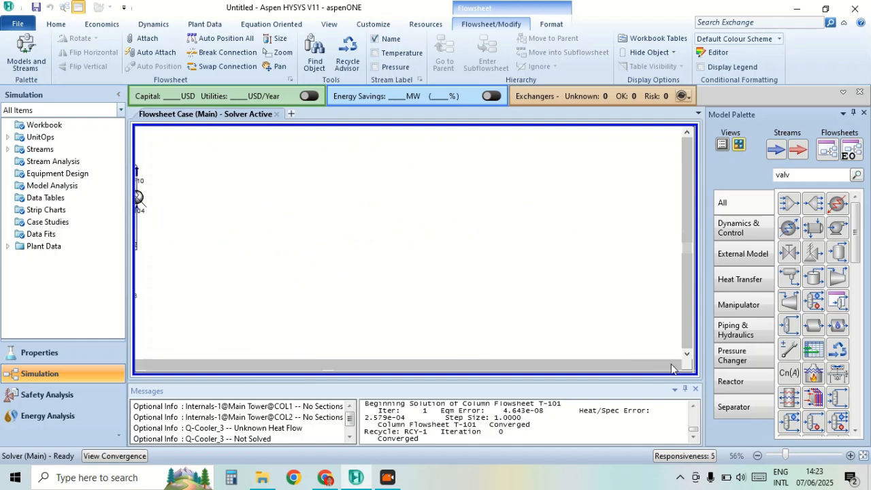
{"action": "left_click", "coordinate": [142, 366]}
{"action": "left_click", "coordinate": [142, 366]}
{"action": "left_click", "coordinate": [142, 366]}
{"action": "left_click", "coordinate": [143, 366]}
{"action": "left_click", "coordinate": [142, 365]}
{"action": "left_click", "coordinate": [143, 365]}
{"action": "left_click", "coordinate": [142, 365]}
{"action": "left_click", "coordinate": [142, 365]}
{"action": "left_click", "coordinate": [143, 365]}
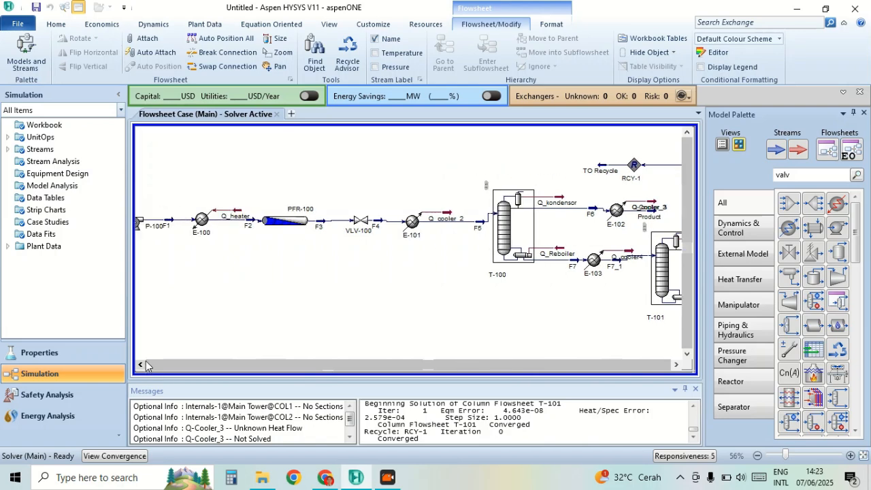
{"action": "left_click", "coordinate": [142, 365]}
{"action": "left_click", "coordinate": [142, 365]}
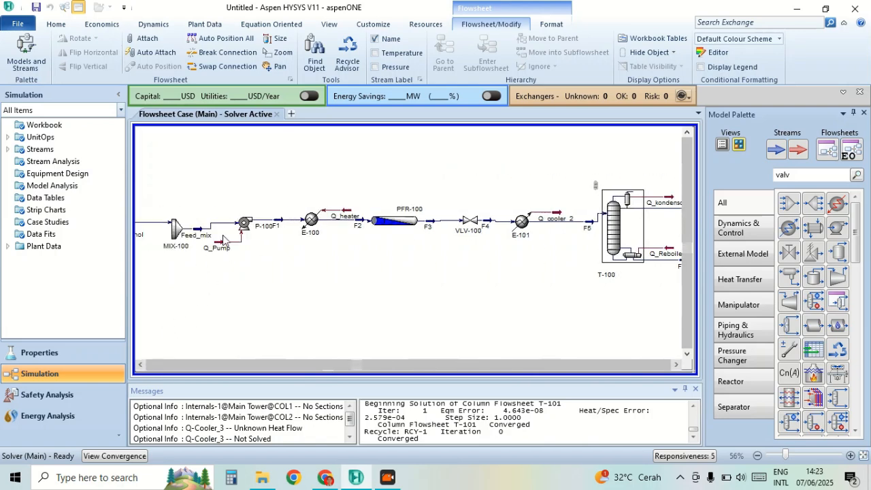
Add TO Recycle as the second inlet stream of mixer MIX-100 and close the mixer window.
{"action": "double_click", "coordinate": [179, 233]}
{"action": "left_click", "coordinate": [194, 201]}
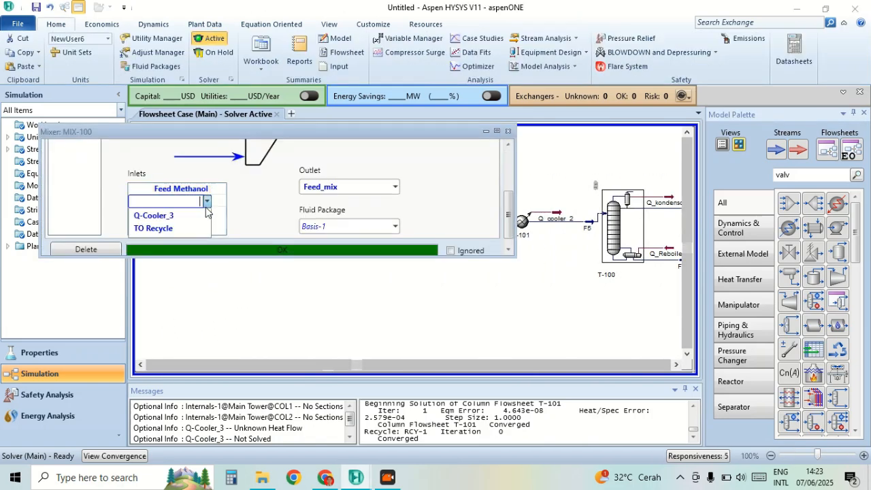
{"action": "left_click", "coordinate": [207, 201]}
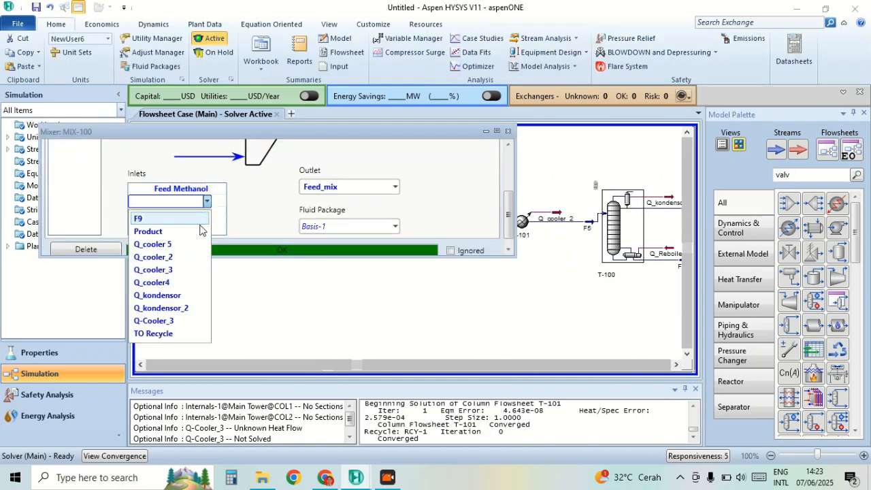
{"action": "left_click", "coordinate": [182, 336]}
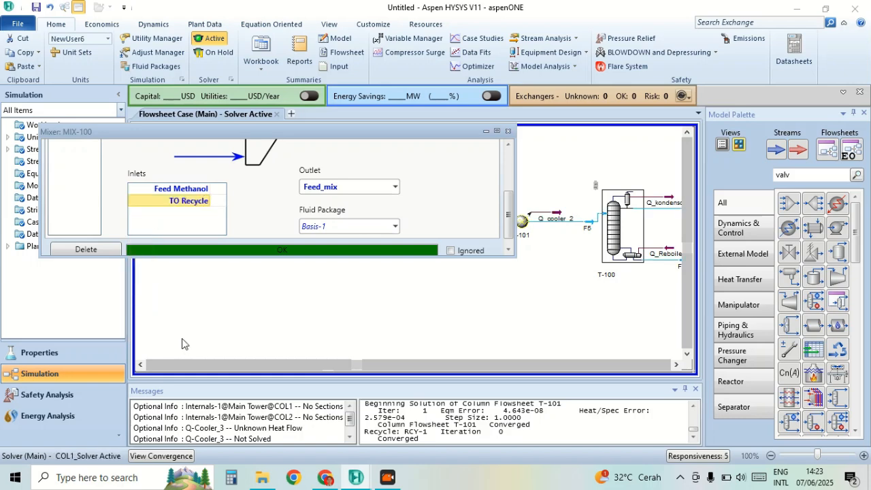
{"action": "left_click", "coordinate": [509, 131]}
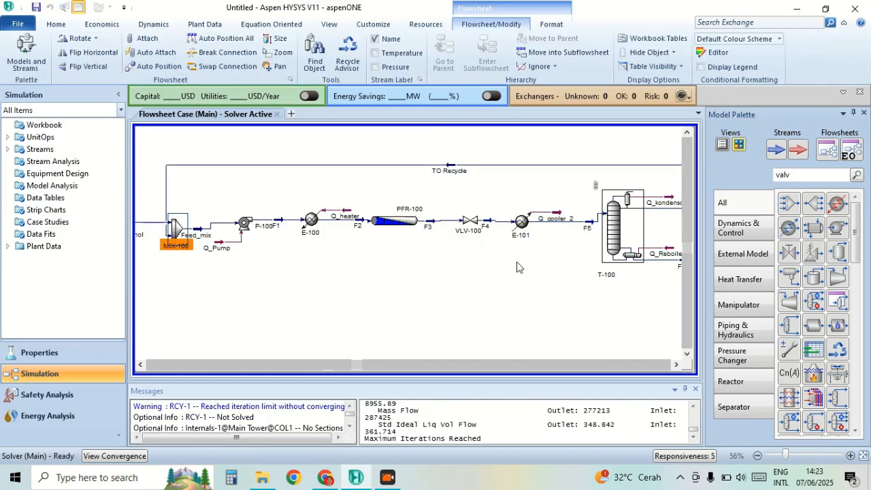
{"action": "scroll", "coordinate": [537, 278], "scroll_direction": "down", "scroll_amount": 2}
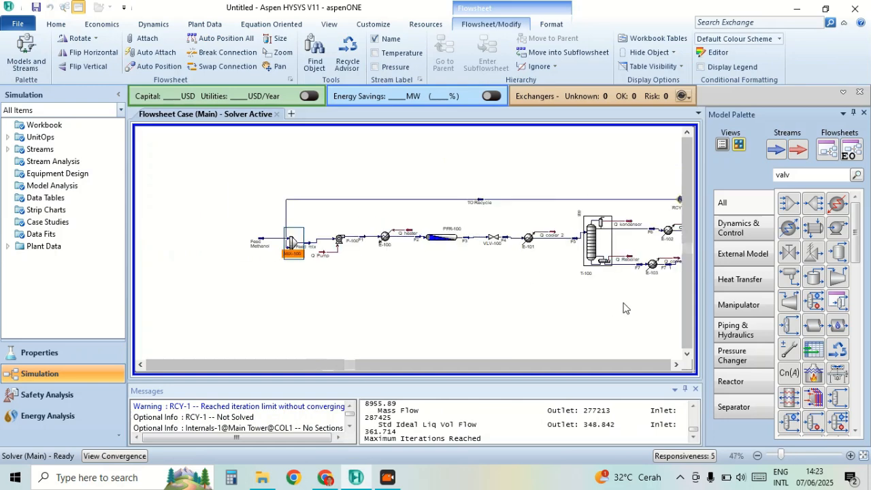
Look over the whole flowsheet, from mixer MIX-100 through the reactor and both columns to recycle block RCY-1.
{"action": "scroll", "coordinate": [625, 308], "scroll_direction": "up", "scroll_amount": 1}
{"action": "left_click", "coordinate": [676, 365]}
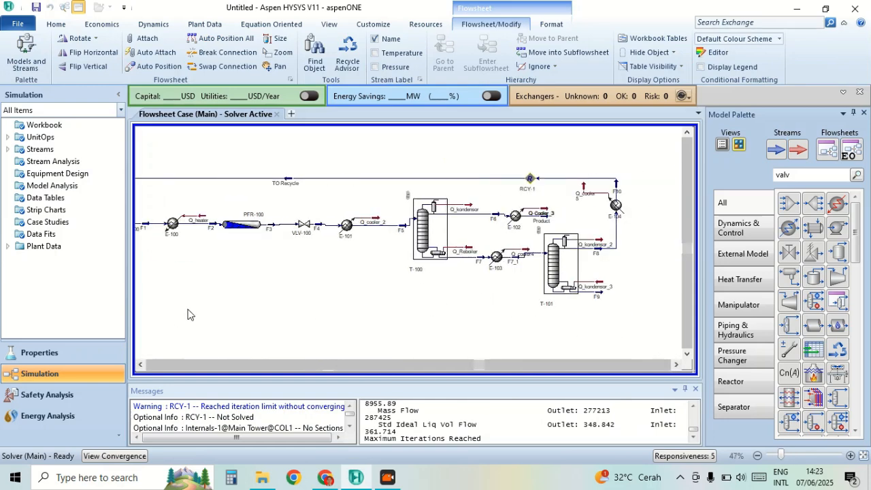
{"action": "scroll", "coordinate": [190, 314], "scroll_direction": "up", "scroll_amount": 1}
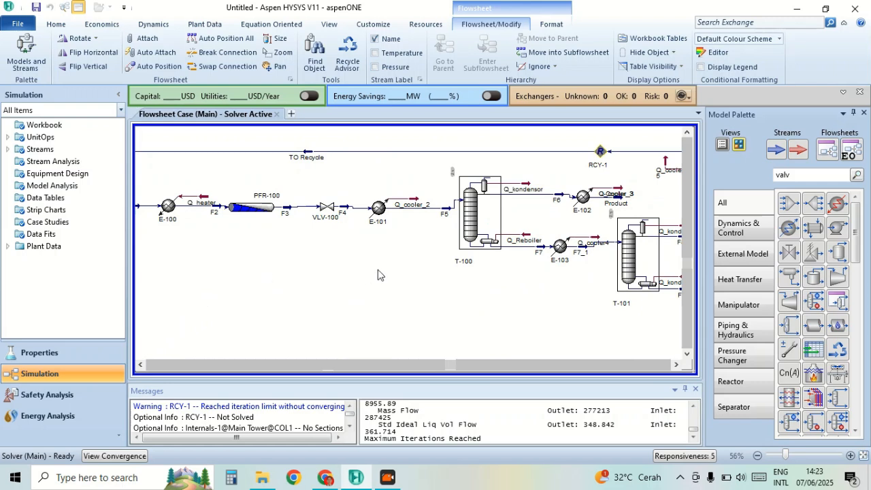
{"action": "left_click", "coordinate": [141, 366]}
{"action": "left_click", "coordinate": [142, 365]}
{"action": "left_click", "coordinate": [141, 365]}
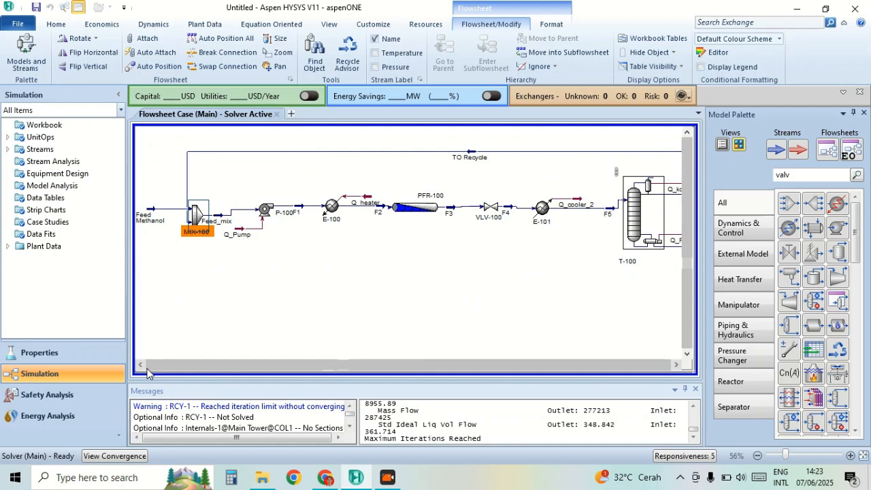
{"action": "left_click", "coordinate": [142, 365]}
{"action": "left_click", "coordinate": [678, 365]}
{"action": "left_click", "coordinate": [678, 365]}
{"action": "left_click", "coordinate": [678, 366]}
{"action": "left_click", "coordinate": [678, 366]}
{"action": "left_click", "coordinate": [678, 366]}
{"action": "left_click", "coordinate": [678, 366]}
{"action": "left_click", "coordinate": [678, 365]}
{"action": "left_click", "coordinate": [678, 365]}
{"action": "left_click", "coordinate": [678, 365]}
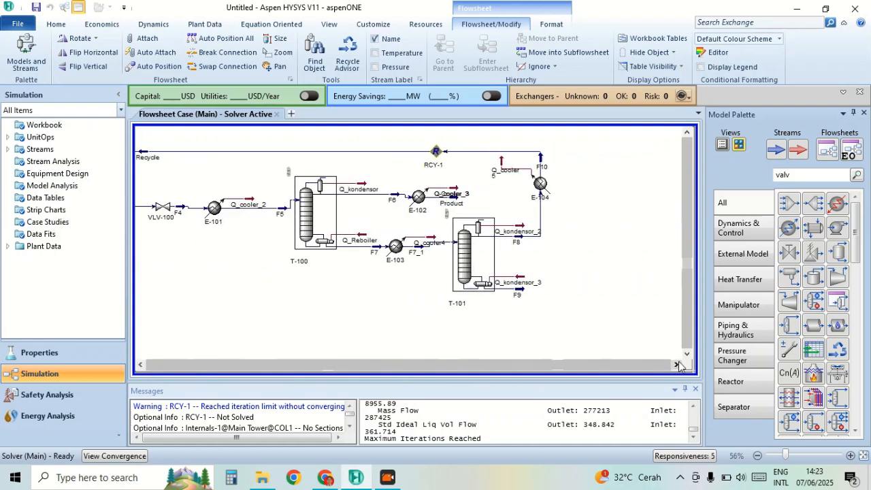
Review the conditions of the Product stream leaving cooler E-102 and close its window.
{"action": "mouse_move", "coordinate": [452, 204]}
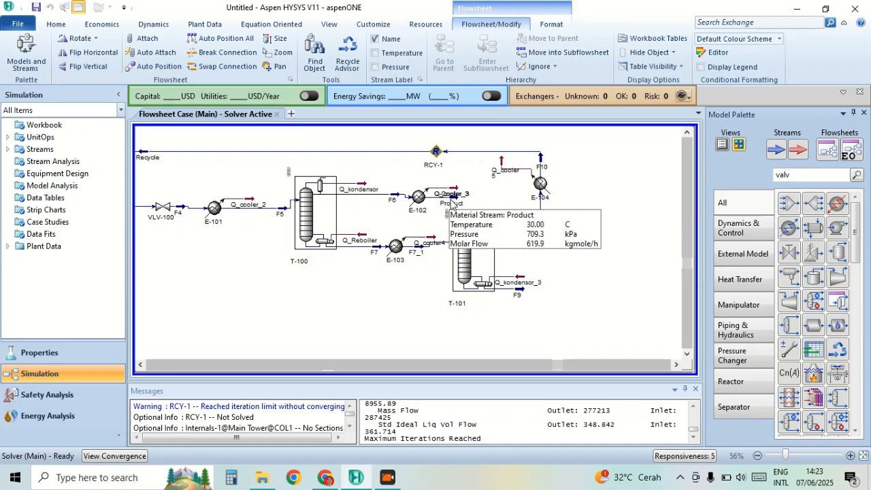
{"action": "double_click", "coordinate": [451, 204]}
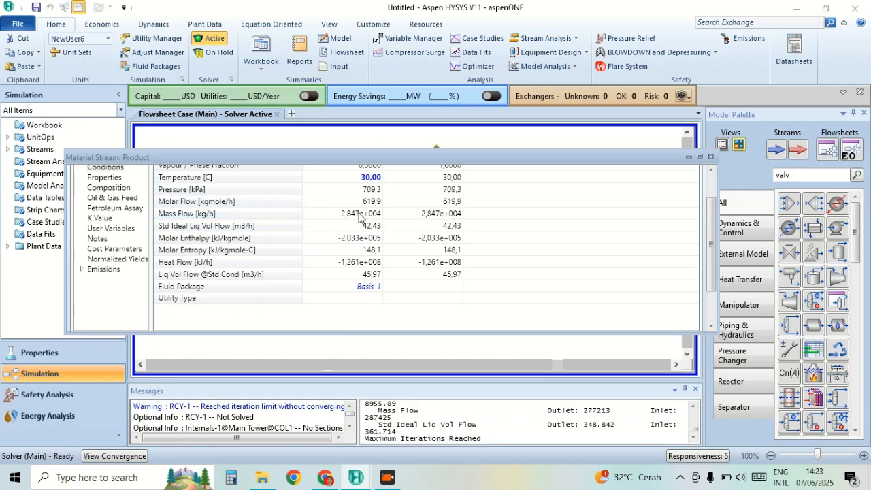
{"action": "left_click", "coordinate": [711, 157]}
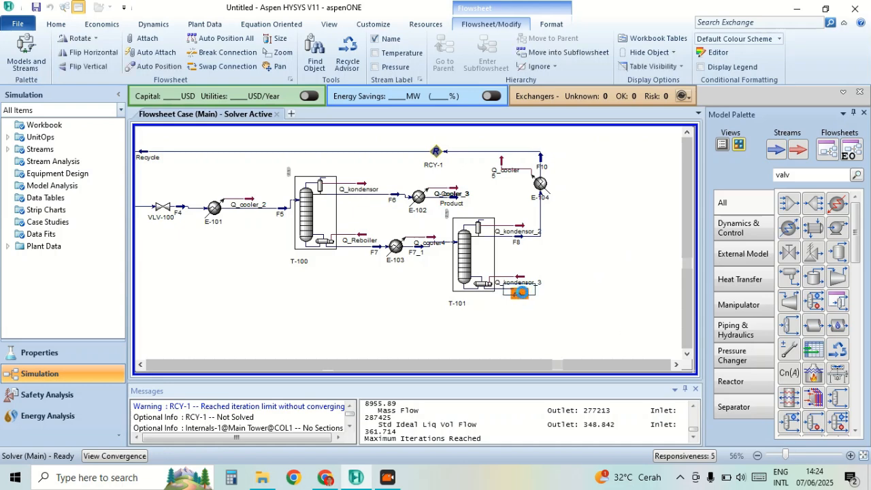
Review the conditions of bottoms stream F9 from column T-101 and close its window.
{"action": "double_click", "coordinate": [518, 290]}
{"action": "scroll", "coordinate": [439, 242], "scroll_direction": "down", "scroll_amount": 3}
{"action": "scroll", "coordinate": [440, 241], "scroll_direction": "up", "scroll_amount": 2}
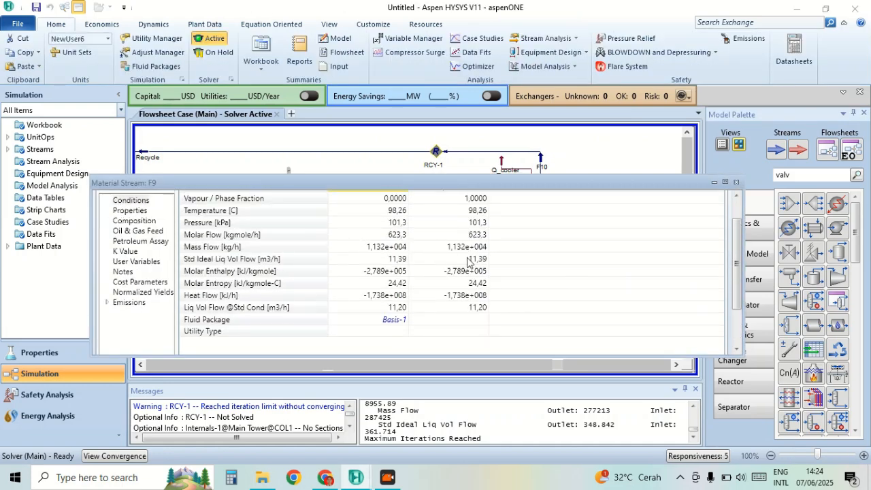
{"action": "left_click", "coordinate": [736, 182]}
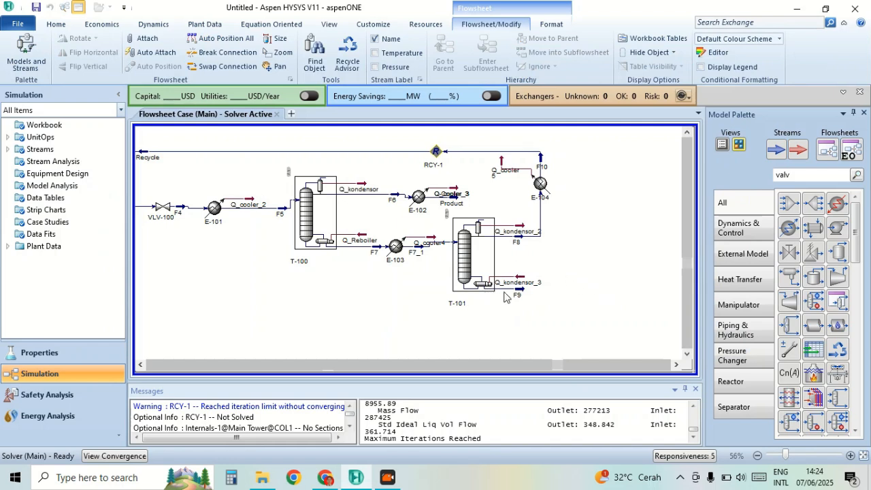
Check the composition of bottoms stream F9 from column T-101 and close its window.
{"action": "mouse_move", "coordinate": [522, 299]}
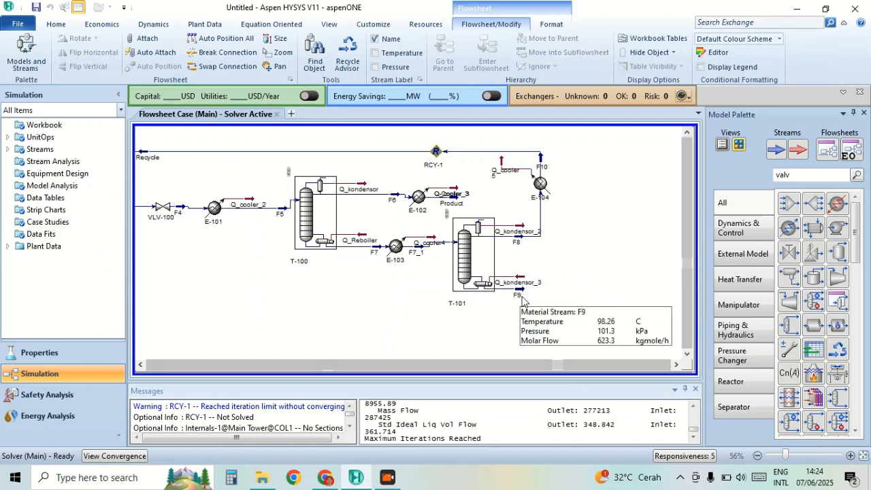
{"action": "double_click", "coordinate": [522, 299]}
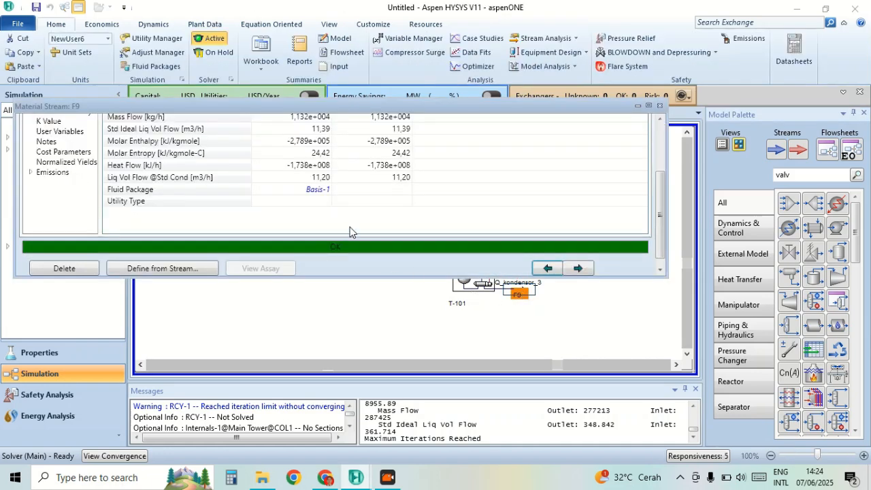
{"action": "left_click", "coordinate": [68, 133]}
{"action": "scroll", "coordinate": [349, 167], "scroll_direction": "up", "scroll_amount": 1}
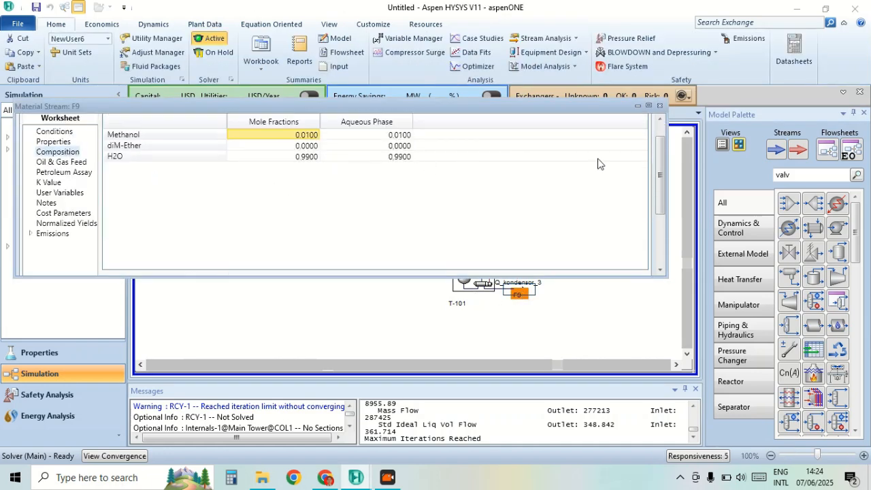
{"action": "left_click", "coordinate": [660, 106]}
{"action": "left_click", "coordinate": [572, 295]}
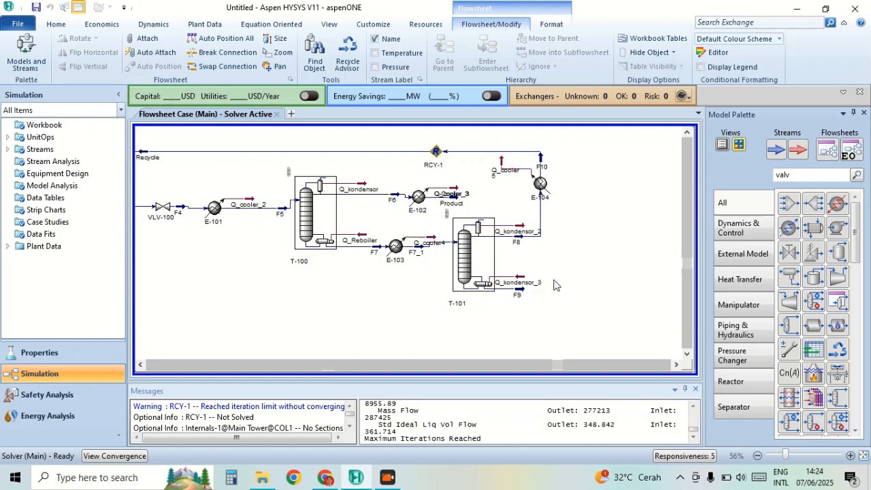
{"action": "mouse_move", "coordinate": [515, 296]}
Save the case as "Production DME From Dehidration Methanol" in the Hysys folder.
{"action": "left_click", "coordinate": [141, 366]}
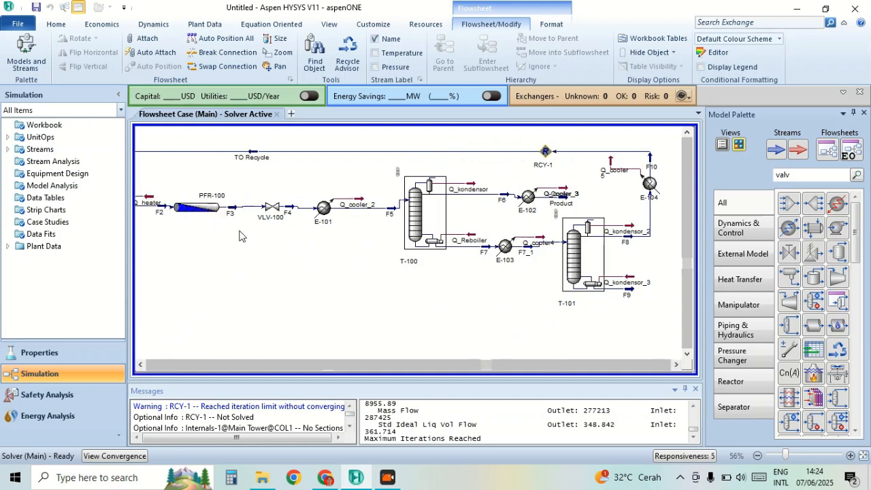
{"action": "mouse_move", "coordinate": [209, 199]}
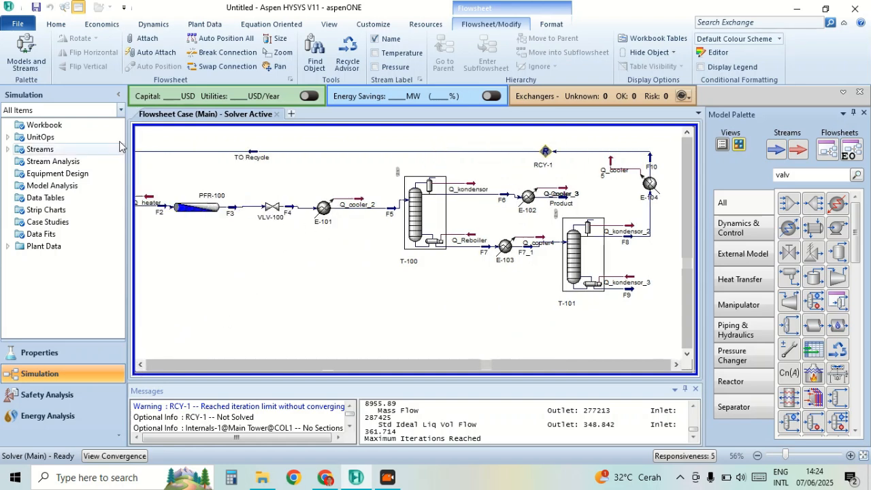
{"action": "left_click", "coordinate": [20, 24]}
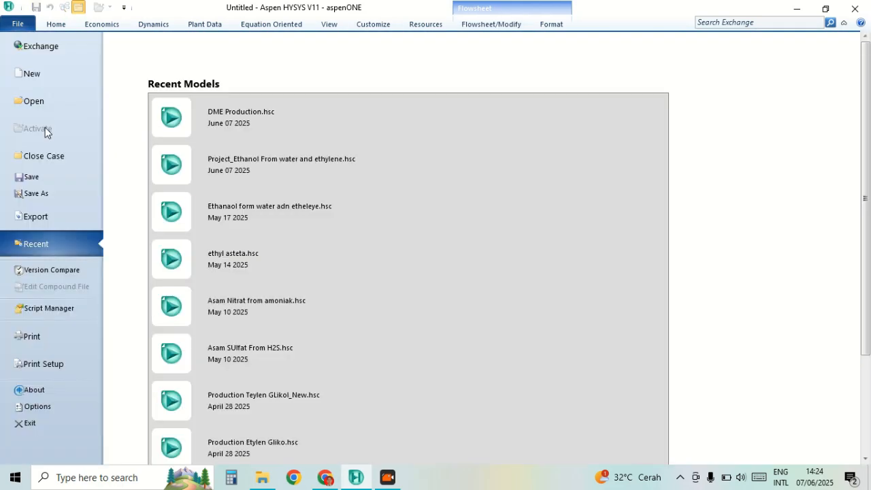
{"action": "left_click", "coordinate": [77, 197]}
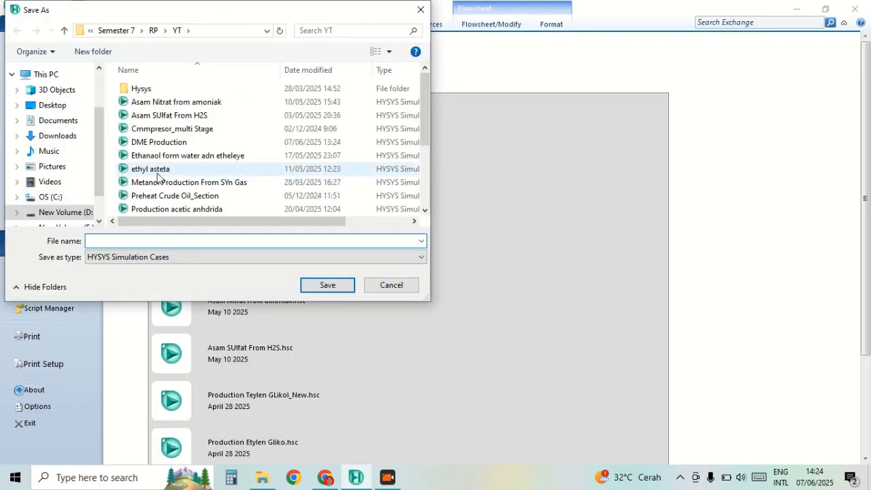
{"action": "double_click", "coordinate": [238, 90]}
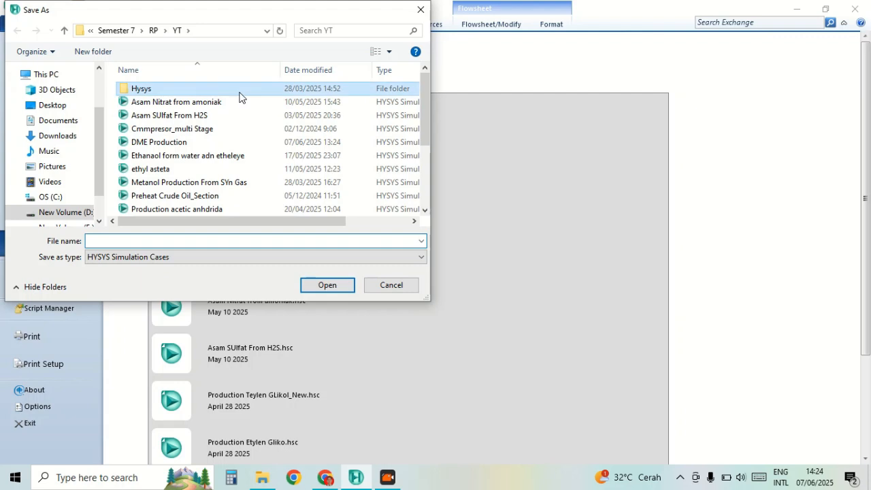
{"action": "left_click", "coordinate": [225, 242]}
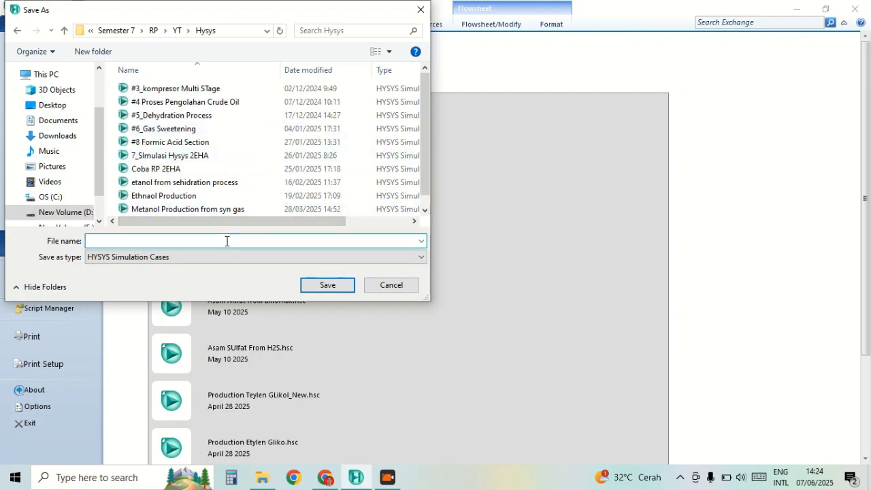
{"action": "type", "text": "Production"}
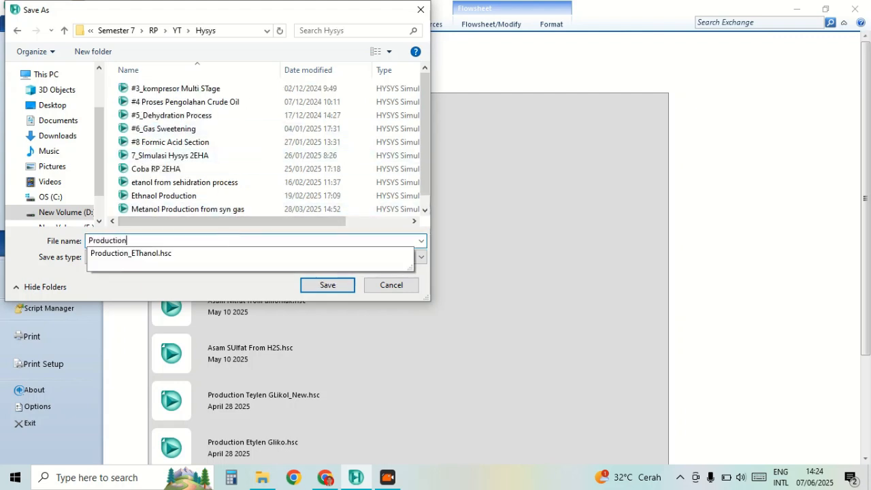
{"action": "type", "text": " DME From Dehidration Methanol"}
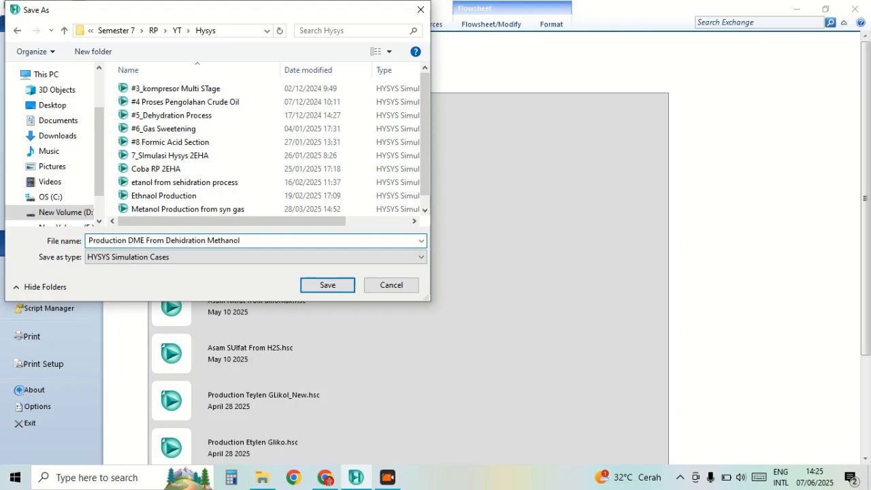
{"action": "key", "text": "Return"}
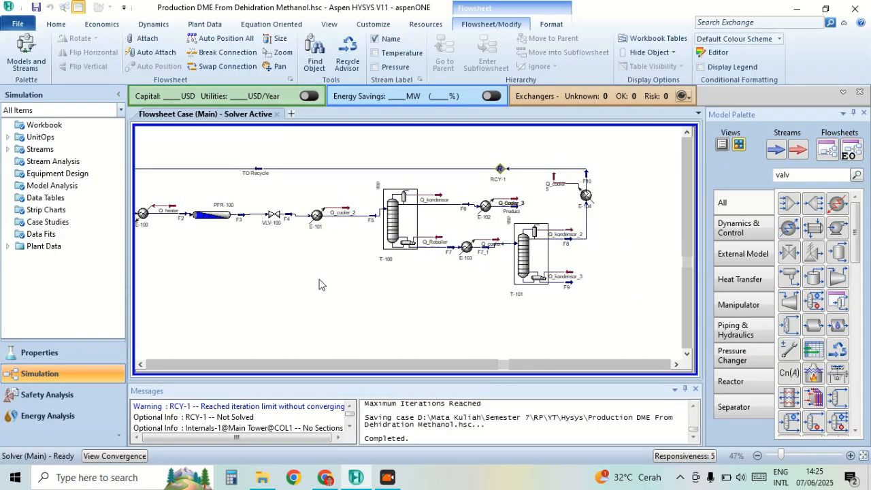
{"action": "left_click", "coordinate": [142, 366]}
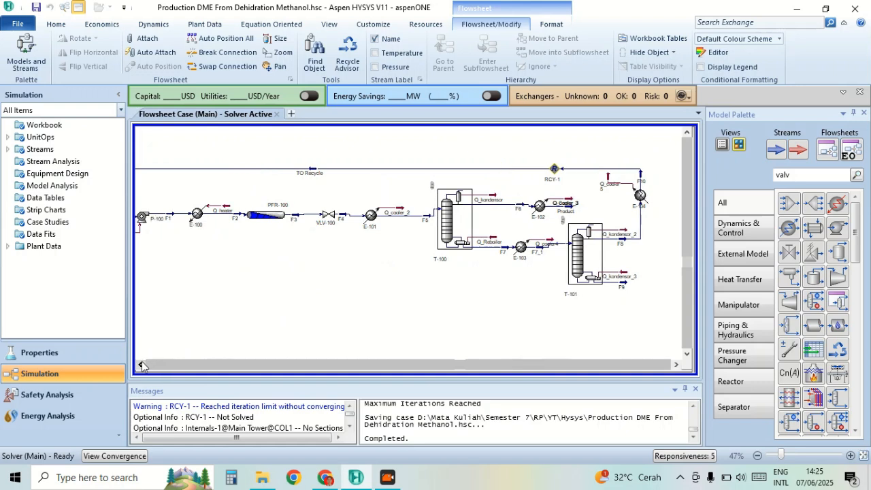
{"action": "left_click", "coordinate": [142, 366]}
{"action": "left_click", "coordinate": [142, 366]}
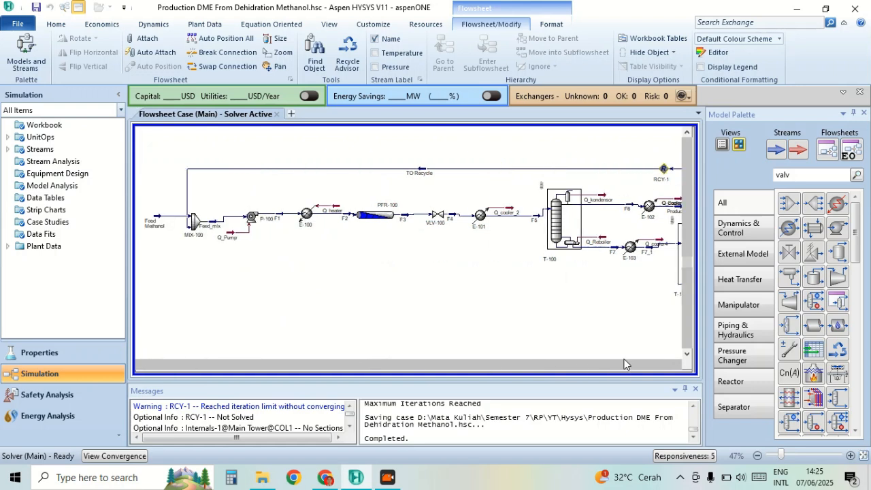
{"action": "left_click", "coordinate": [676, 366]}
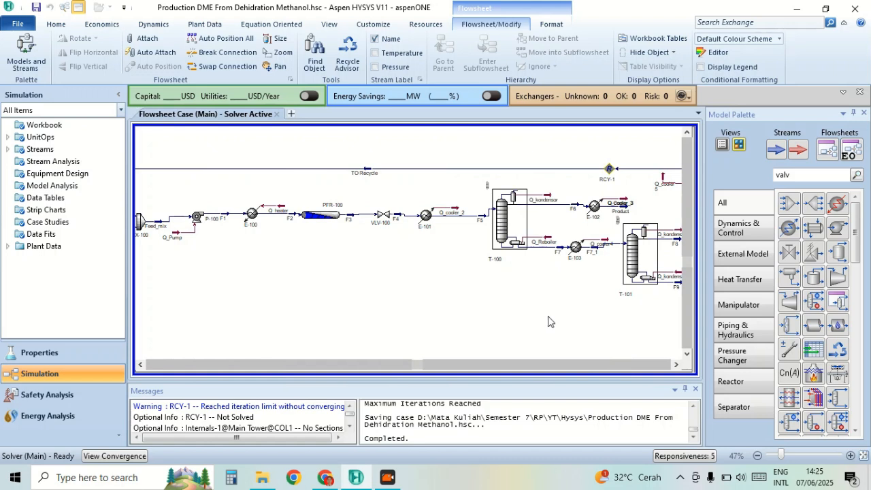
{"action": "scroll", "coordinate": [552, 320], "scroll_direction": "up", "scroll_amount": 1}
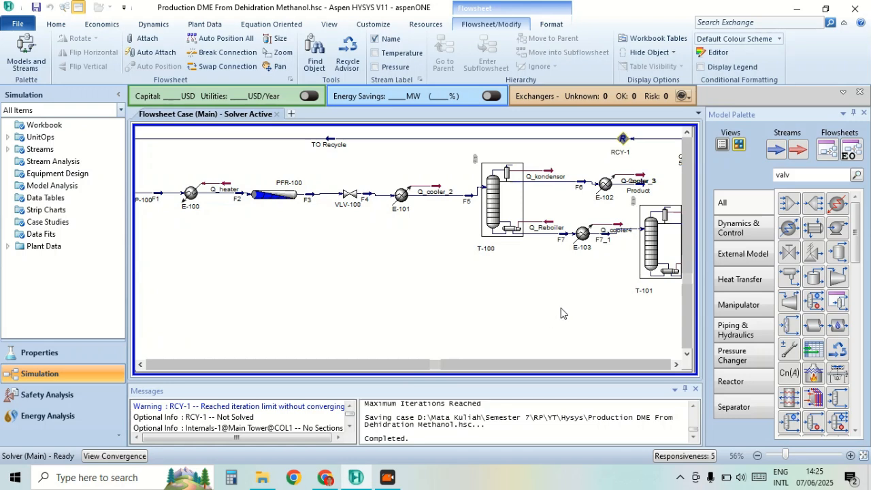
{"action": "scroll", "coordinate": [561, 312], "scroll_direction": "down", "scroll_amount": 1}
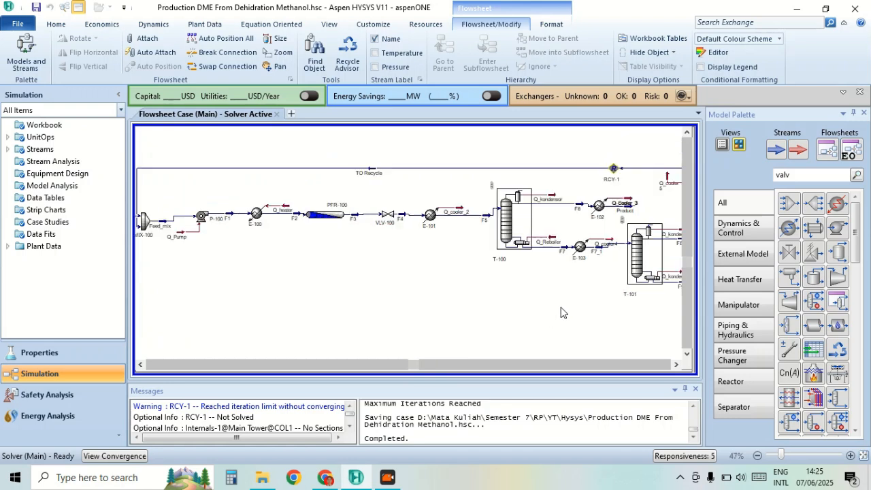